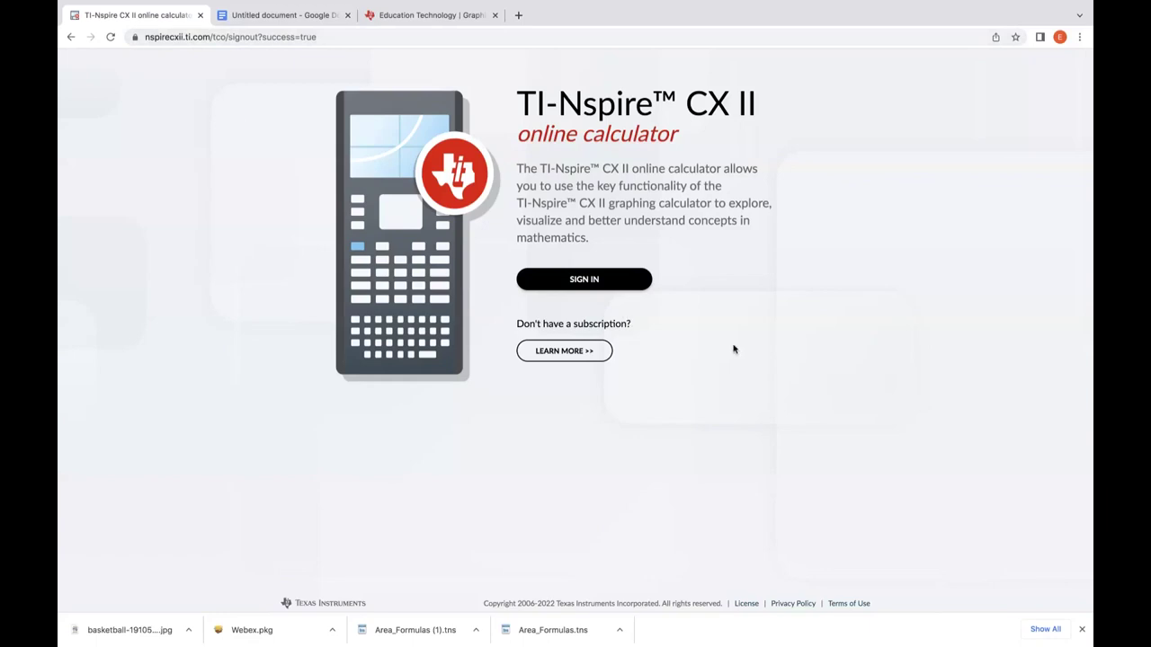
# Step: Sign in to the online calculator with the first listed Google account and create a new document
pyautogui.click(583, 279)
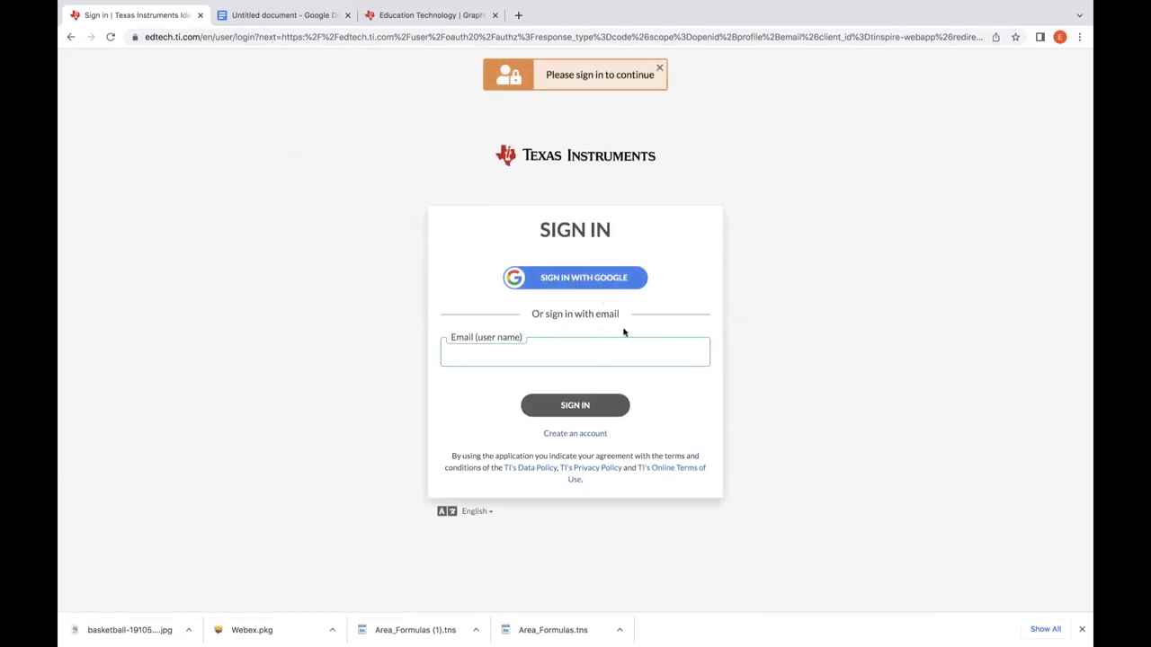
pyautogui.click(615, 286)
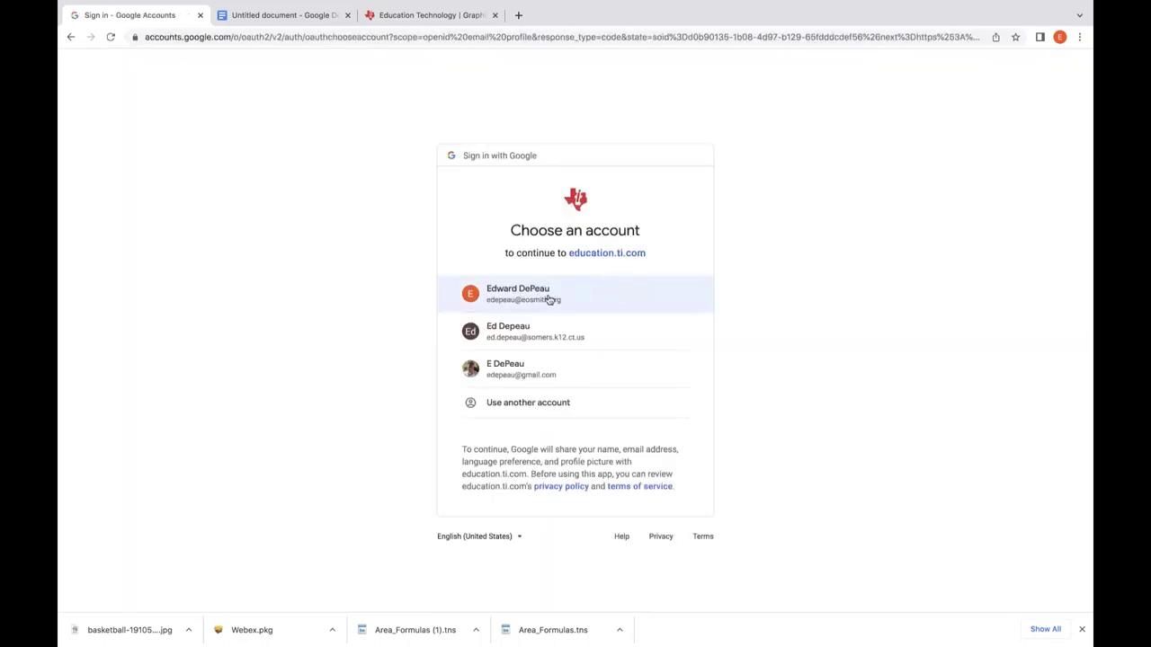
pyautogui.click(550, 300)
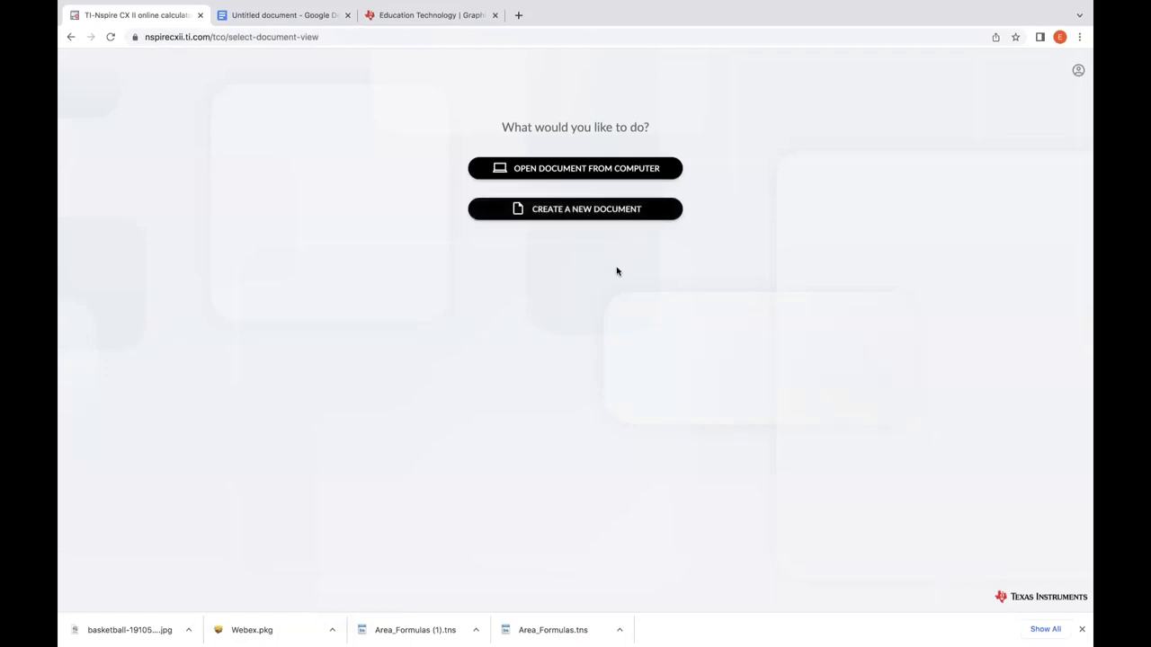
pyautogui.click(591, 210)
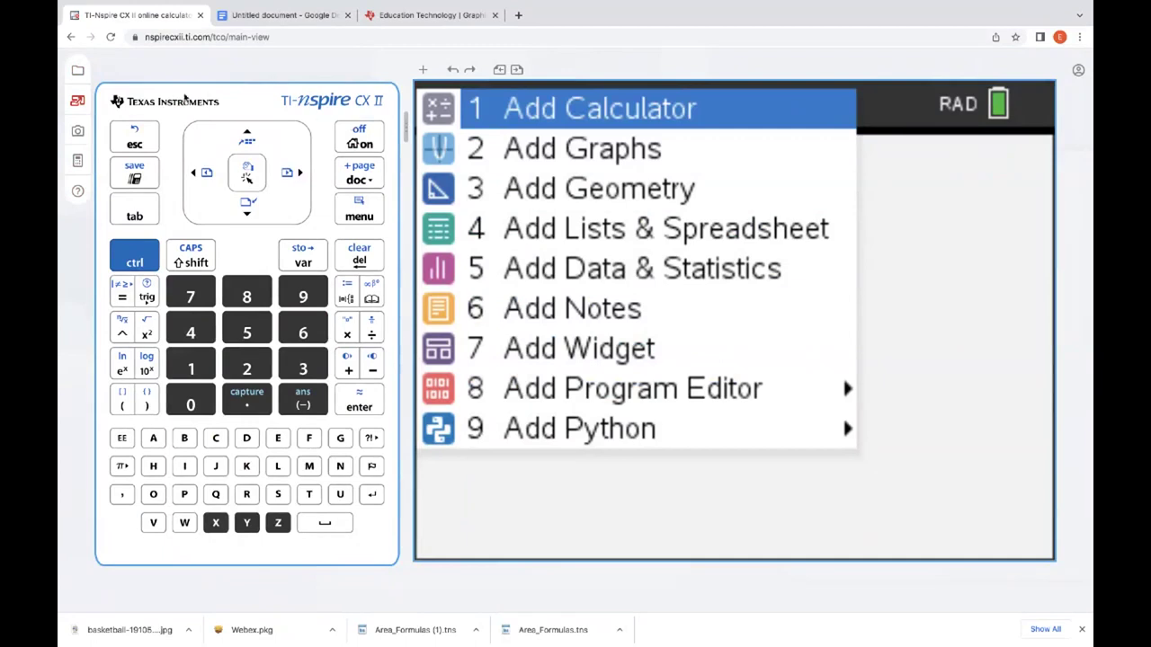
# Step: Switch the calculator to the handheld-only layout and back to the large-screen layout
pyautogui.click(80, 72)
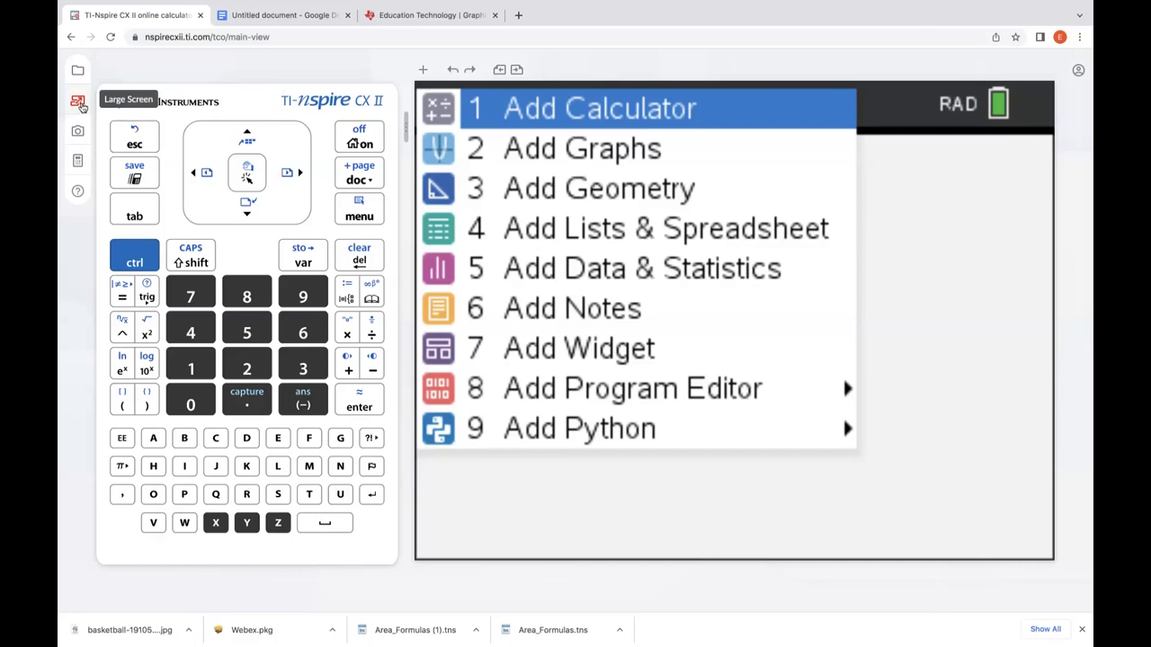
pyautogui.click(78, 103)
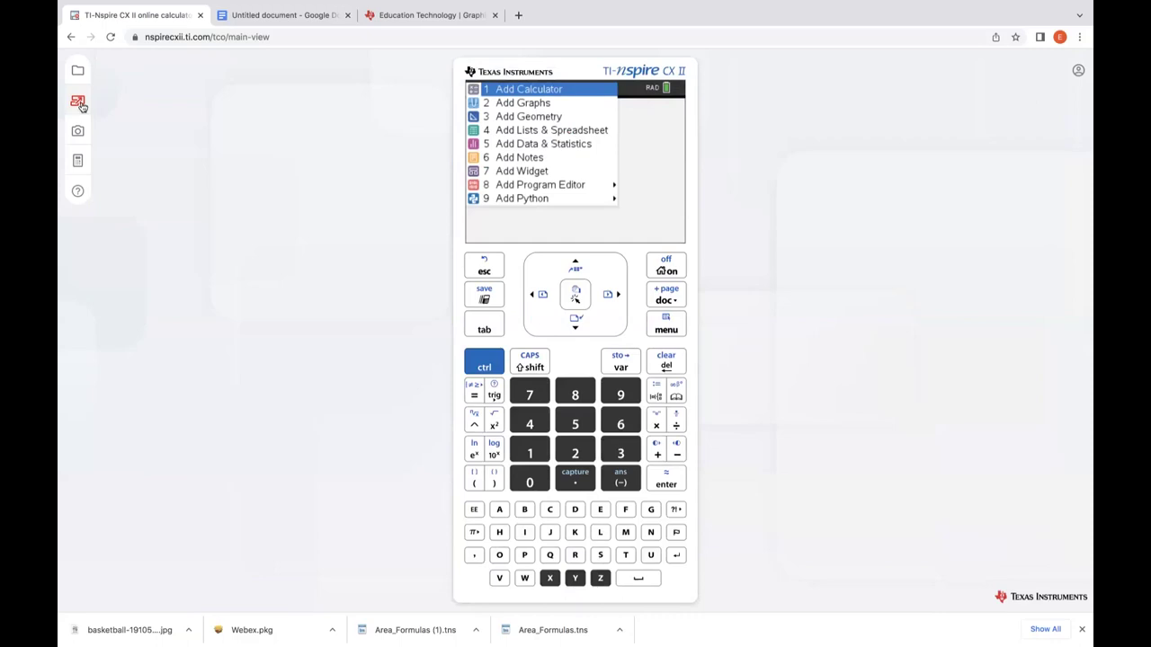
pyautogui.click(78, 104)
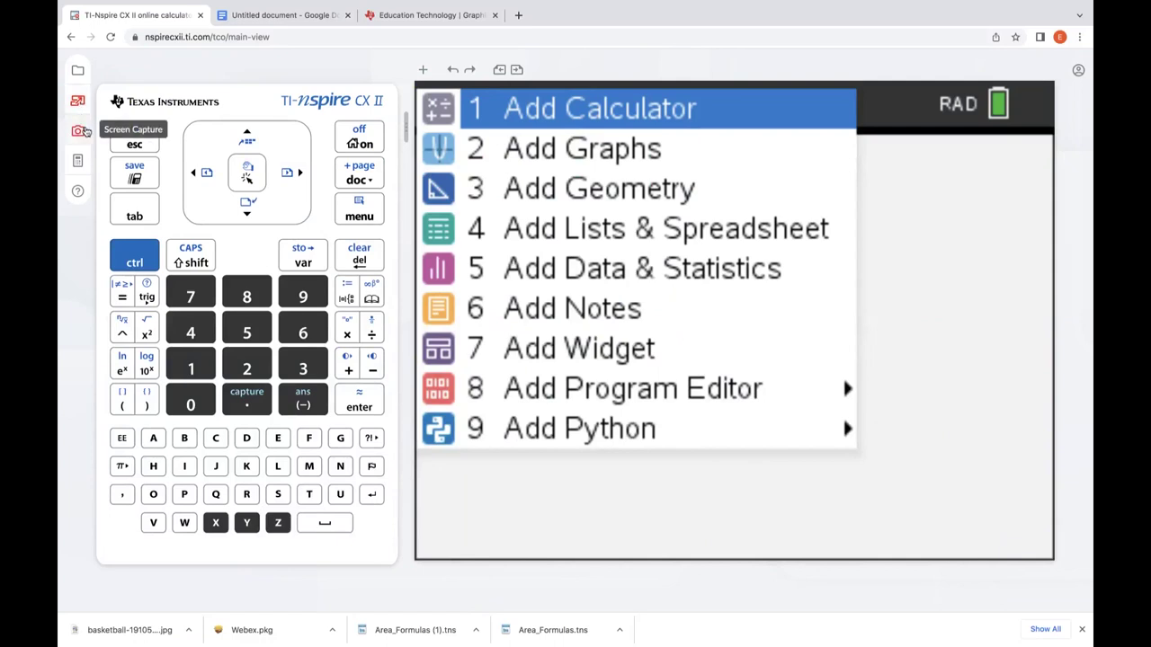
# Step: Capture the calculator screen and copy the captured image
pyautogui.click(79, 131)
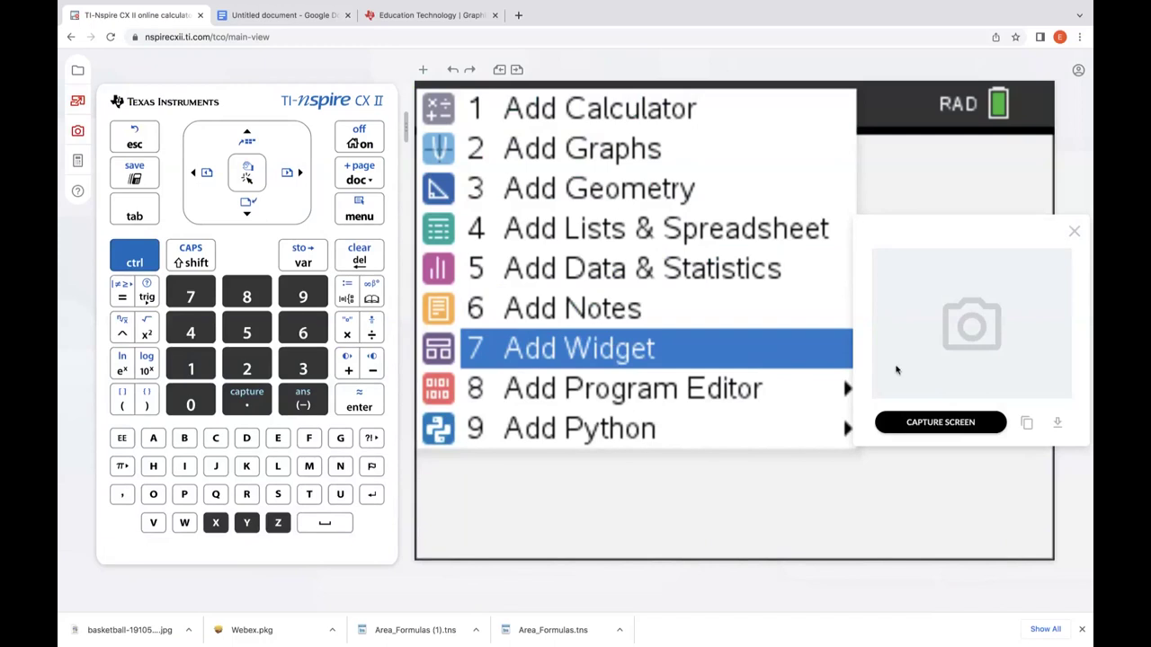
pyautogui.click(933, 425)
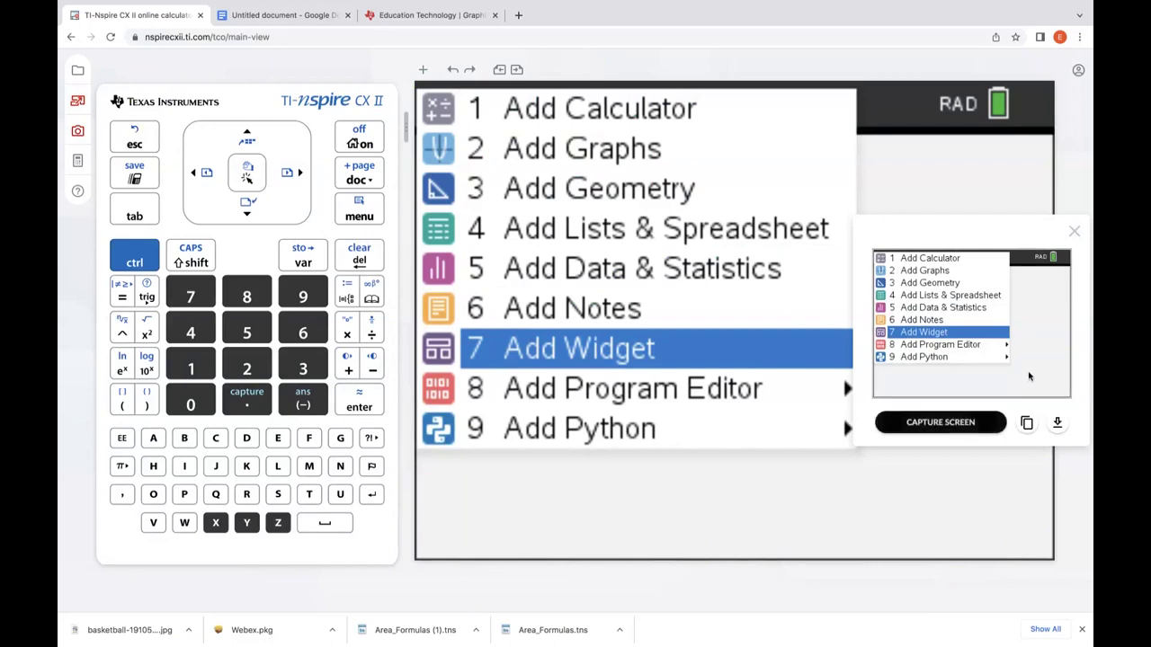
pyautogui.click(1027, 424)
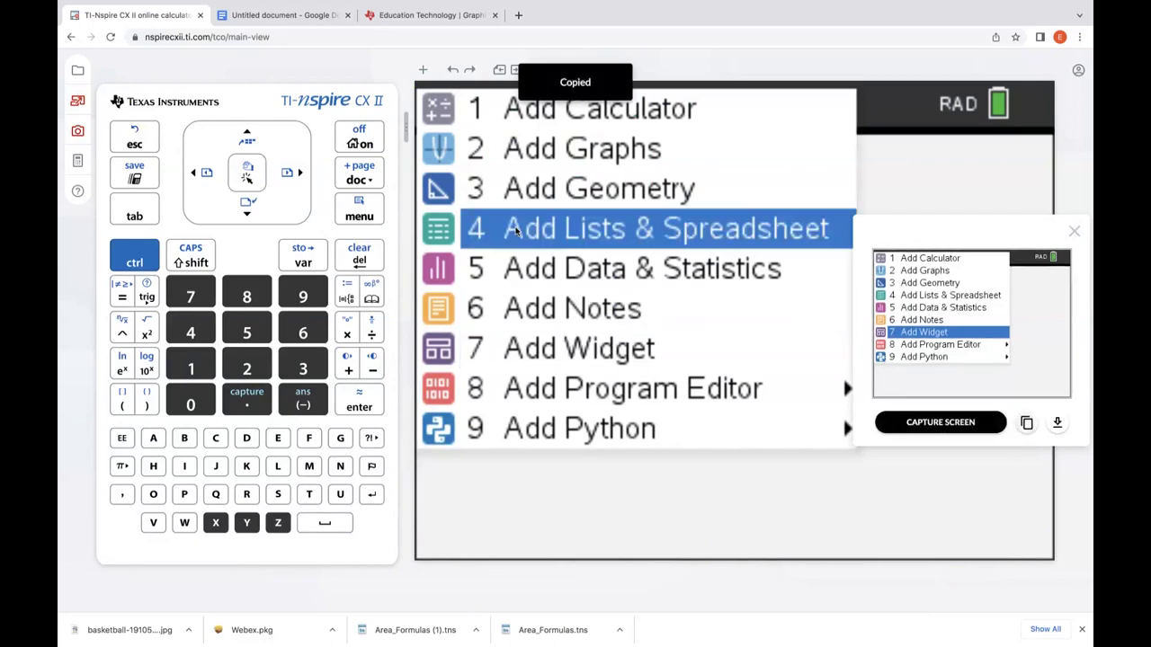
# Step: Paste the capture into the untitled Google Docs document and download the same capture from the online calculator
pyautogui.click(300, 12)
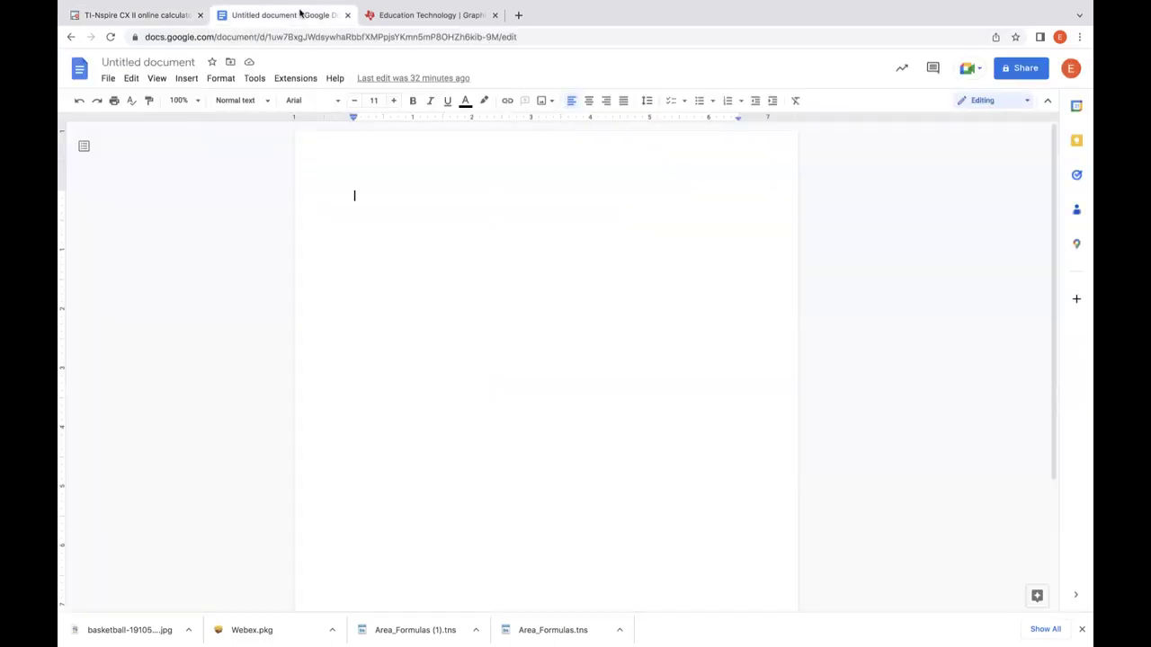
pyautogui.hotkey('ctrl', 'v')
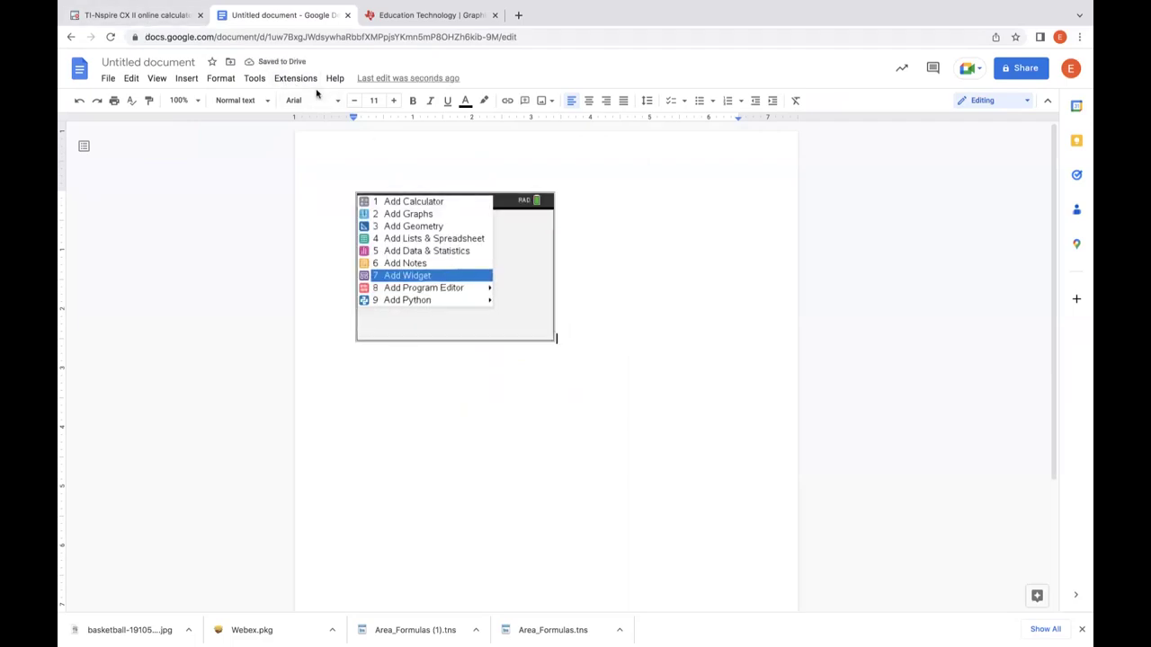
pyautogui.click(119, 16)
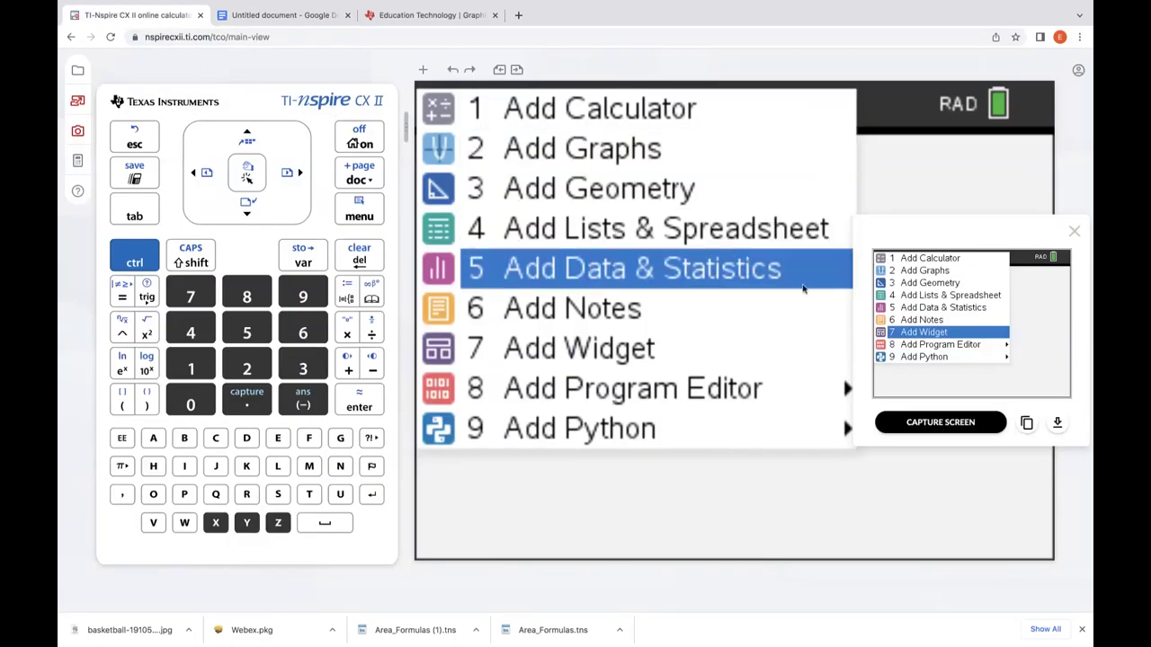
pyautogui.click(1057, 424)
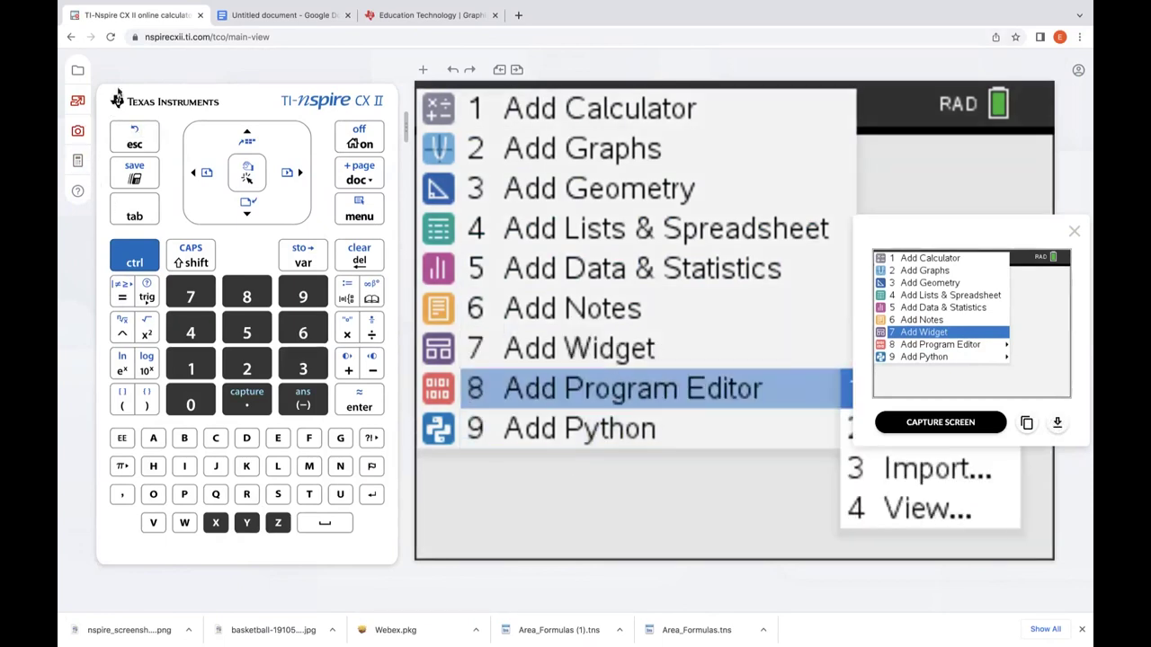
# Step: Launch TI-Nspire CX II Connect and connect it to the TI-Nspire CX II Handheld
pyautogui.click(82, 165)
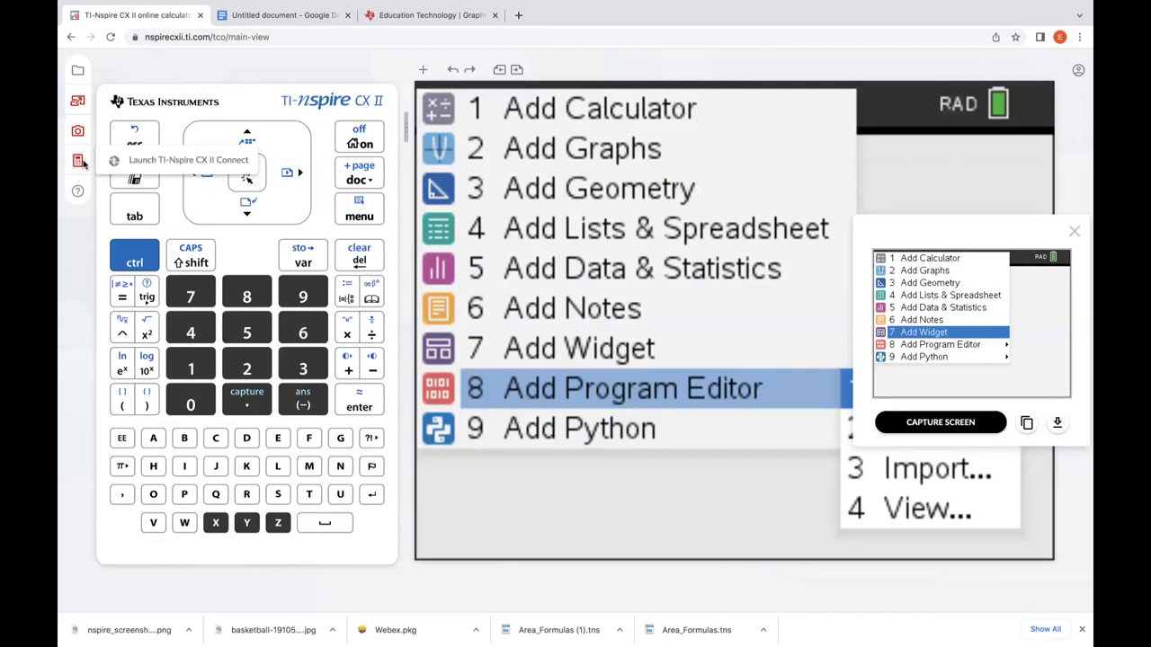
pyautogui.click(167, 169)
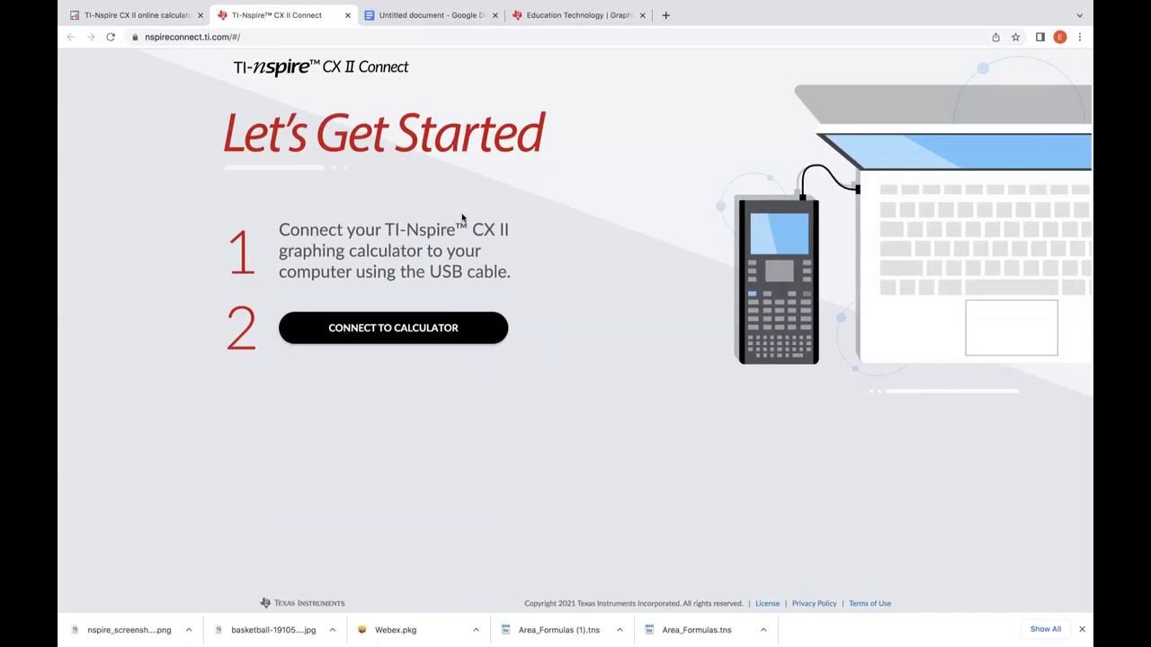
pyautogui.click(419, 327)
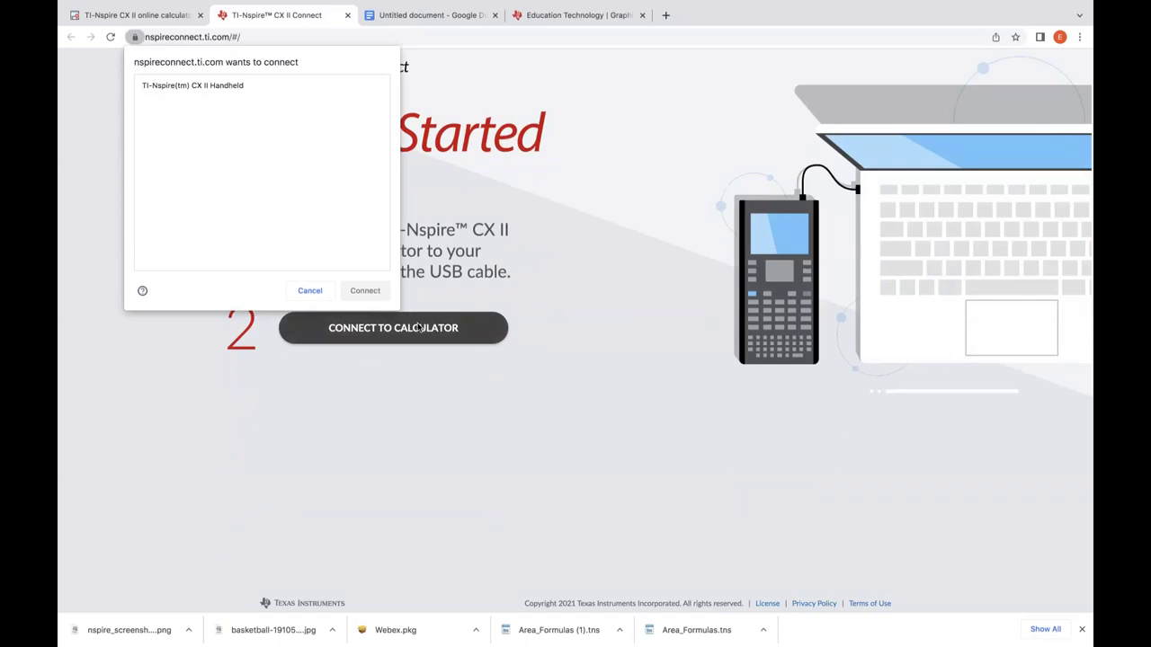
pyautogui.click(212, 90)
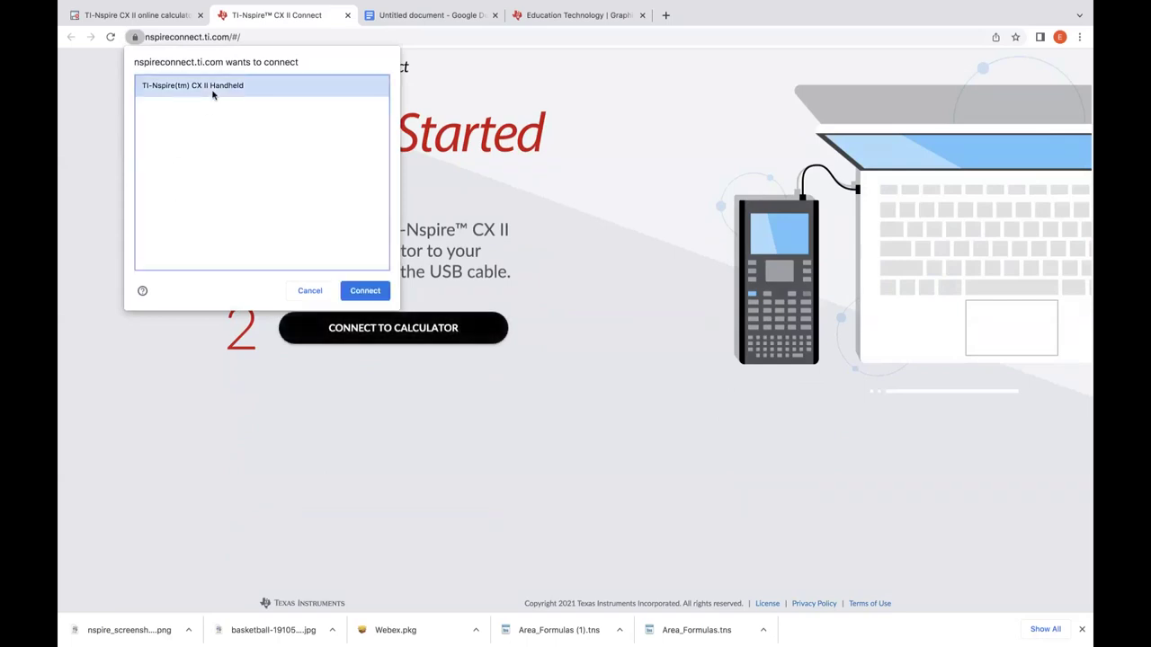
pyautogui.click(357, 290)
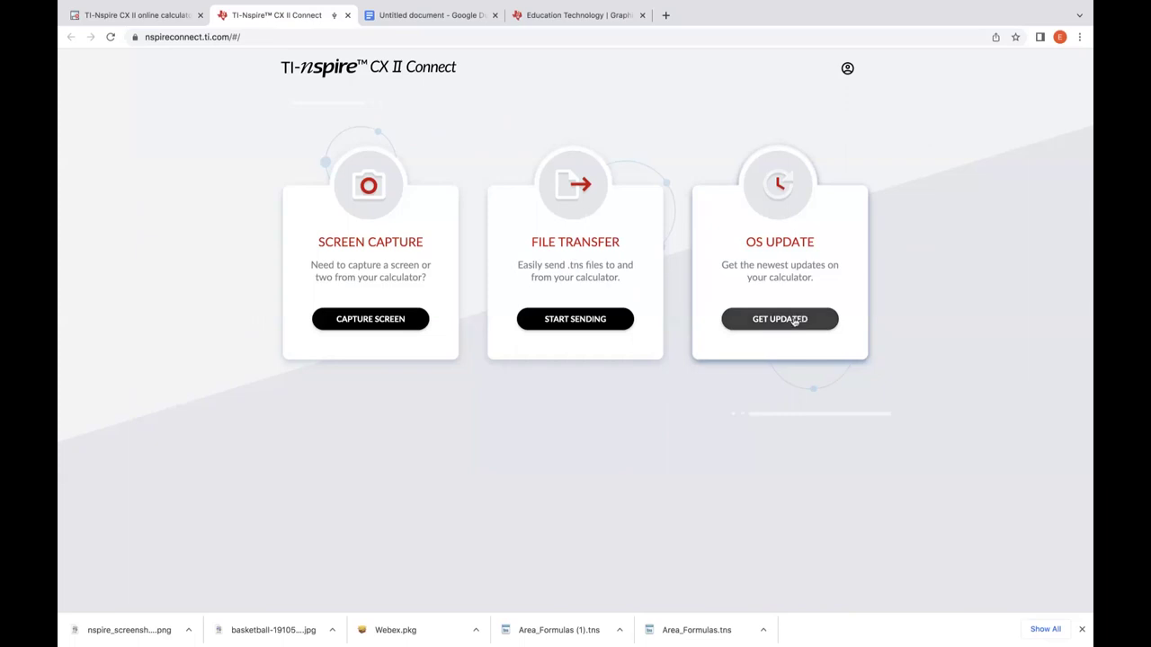
# Step: Return to the online calculator and view its About information and the account and subscription details
pyautogui.click(144, 15)
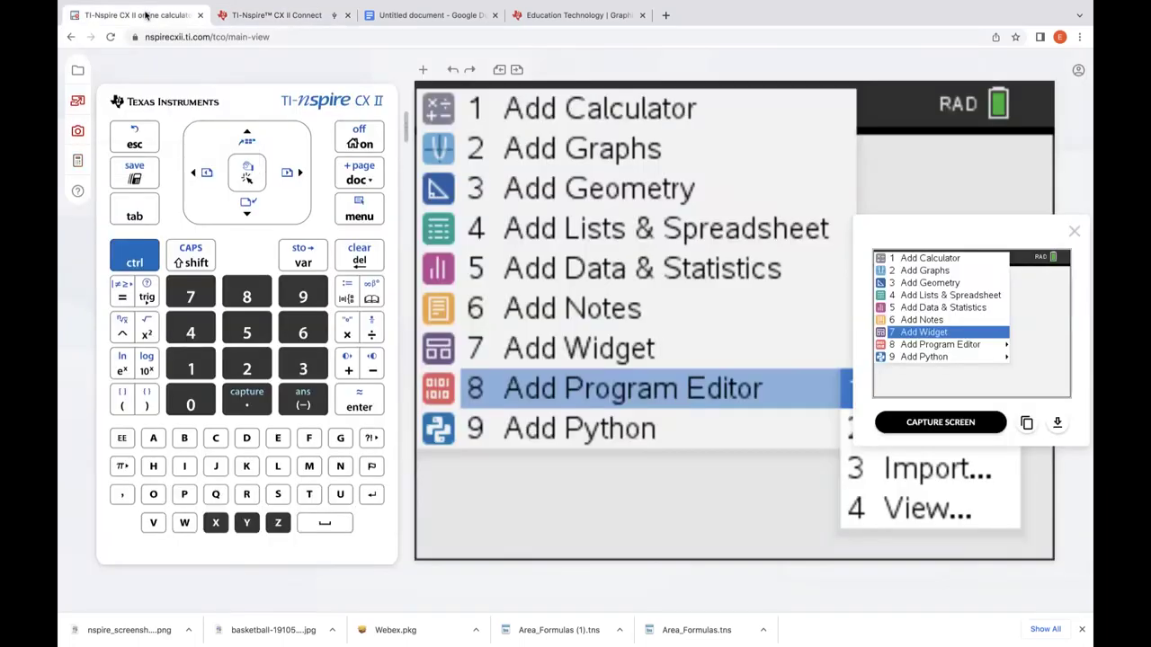
pyautogui.click(87, 193)
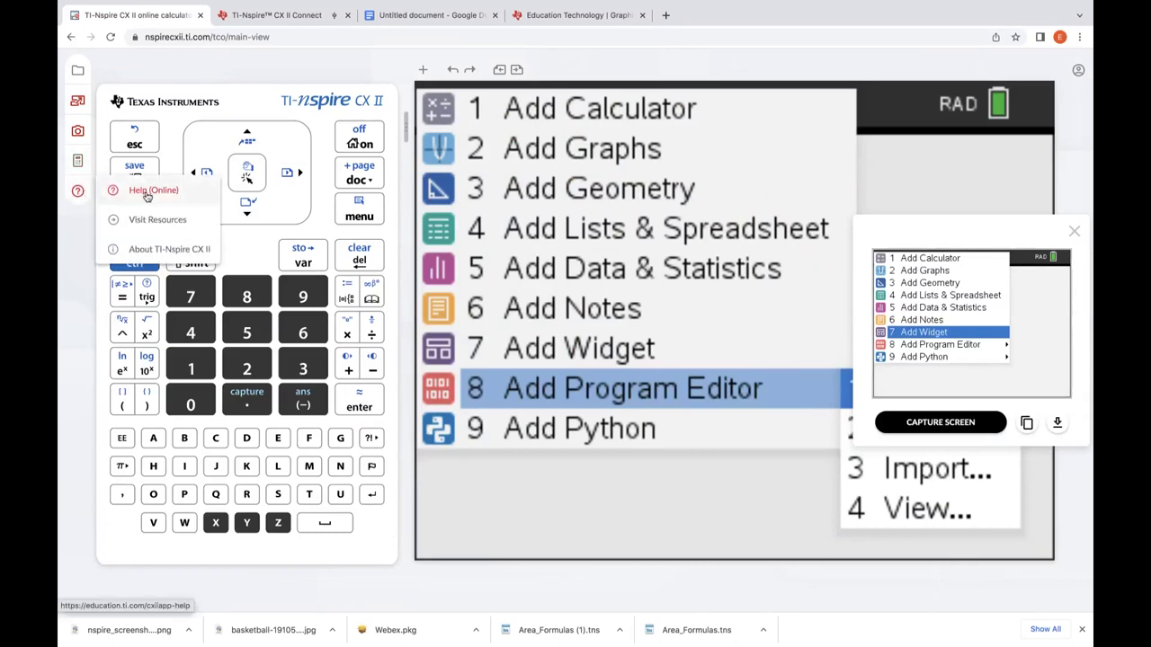
pyautogui.click(171, 249)
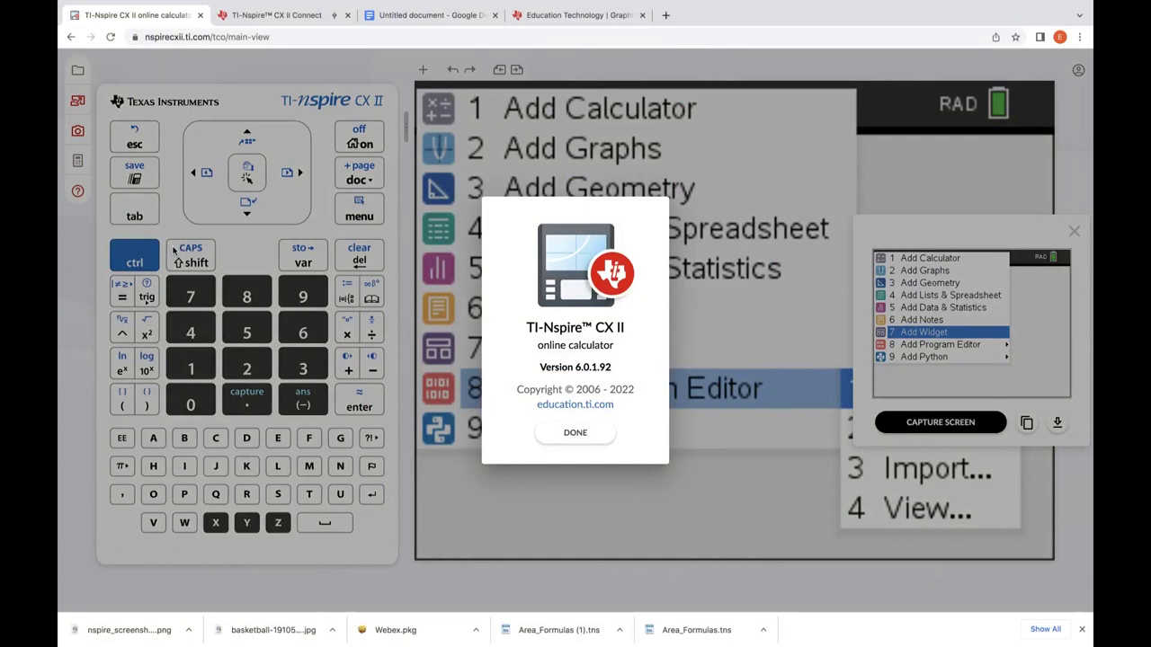
pyautogui.click(575, 434)
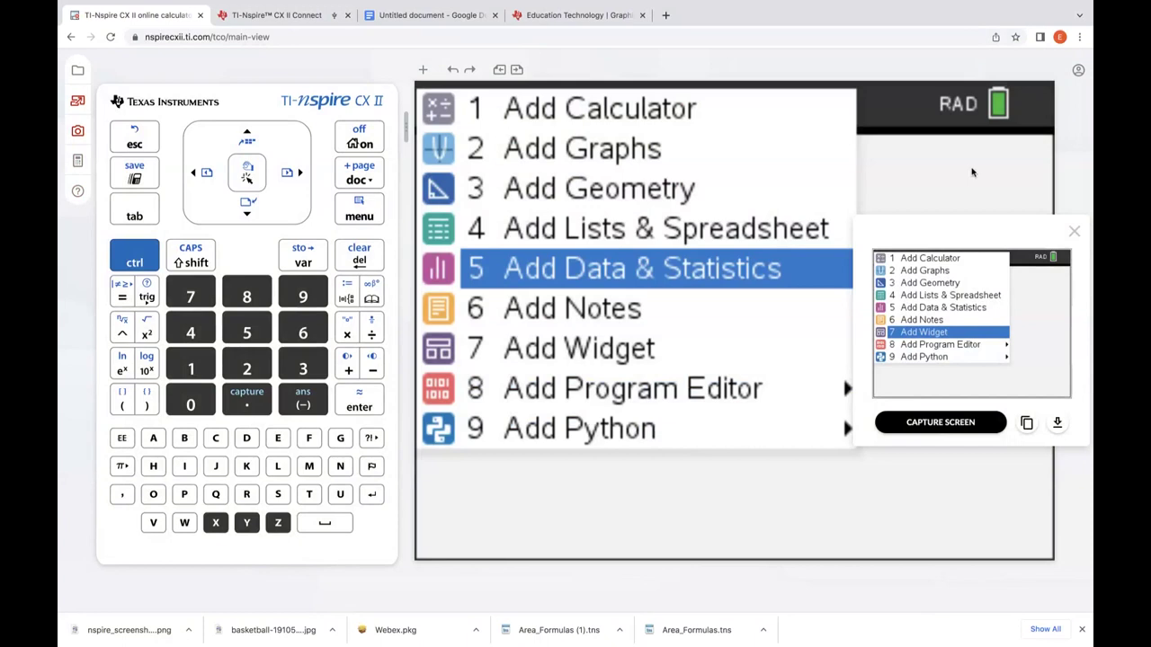
pyautogui.click(1079, 72)
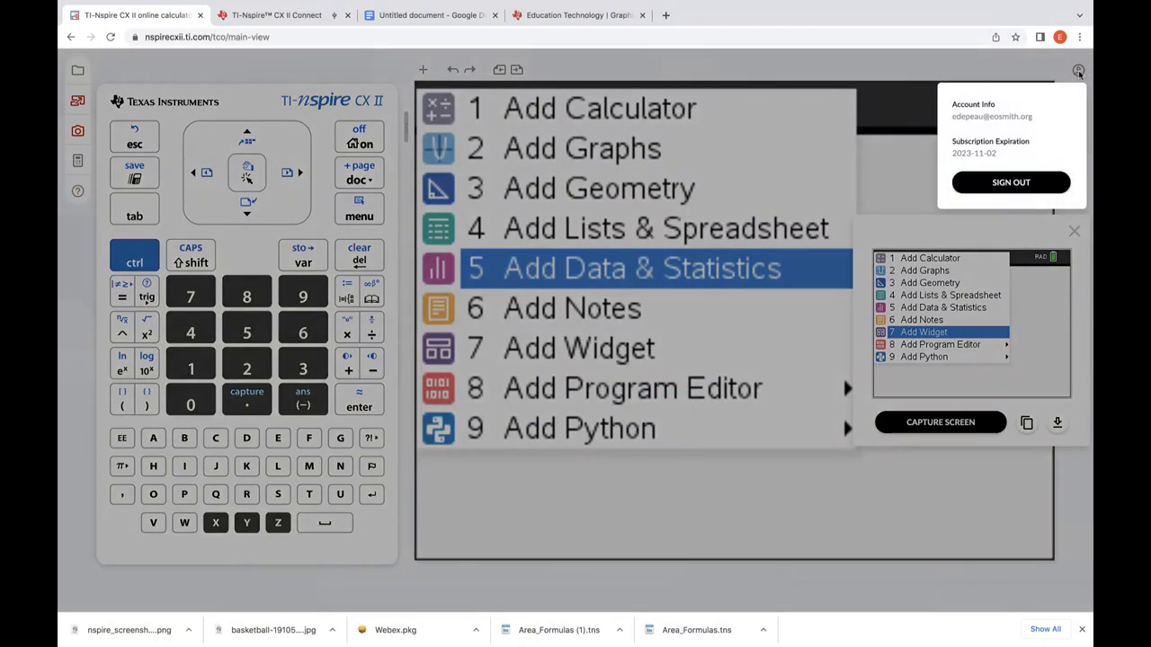
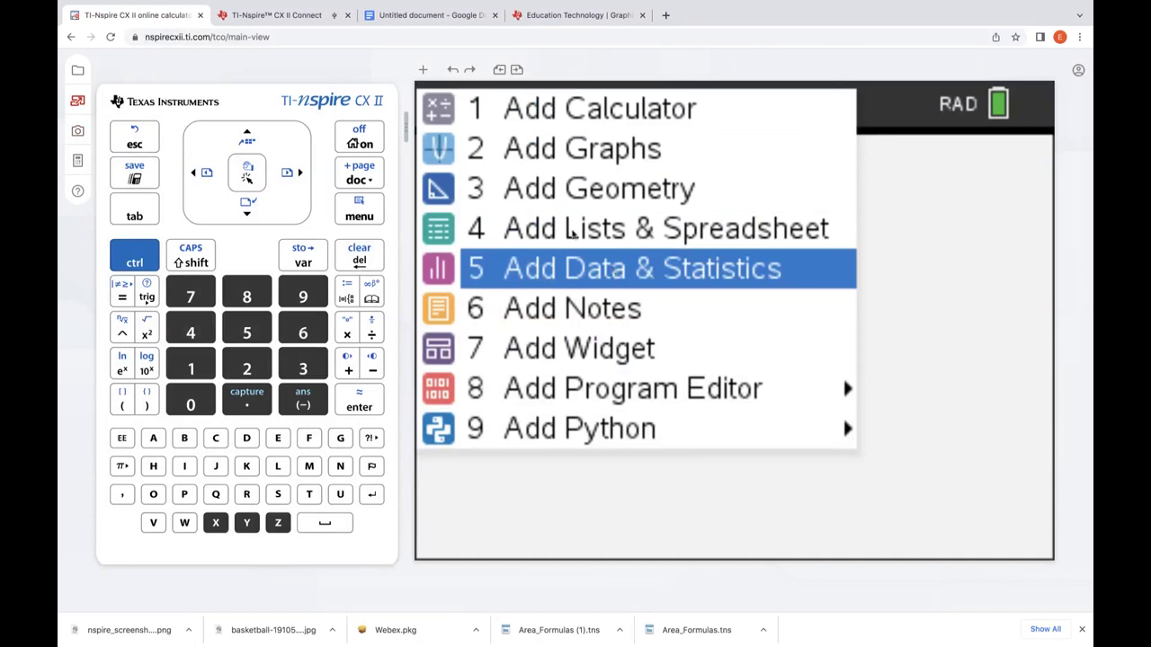
# Step: Add a Calculator page to the new document
pyautogui.click(424, 71)
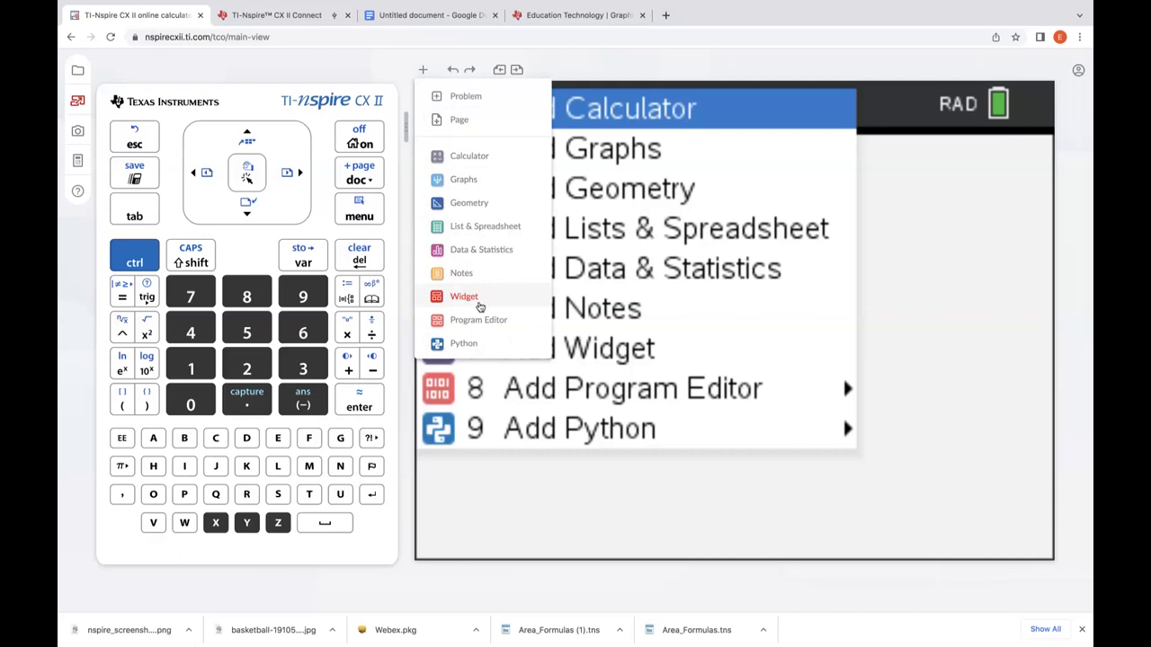
pyautogui.click(133, 257)
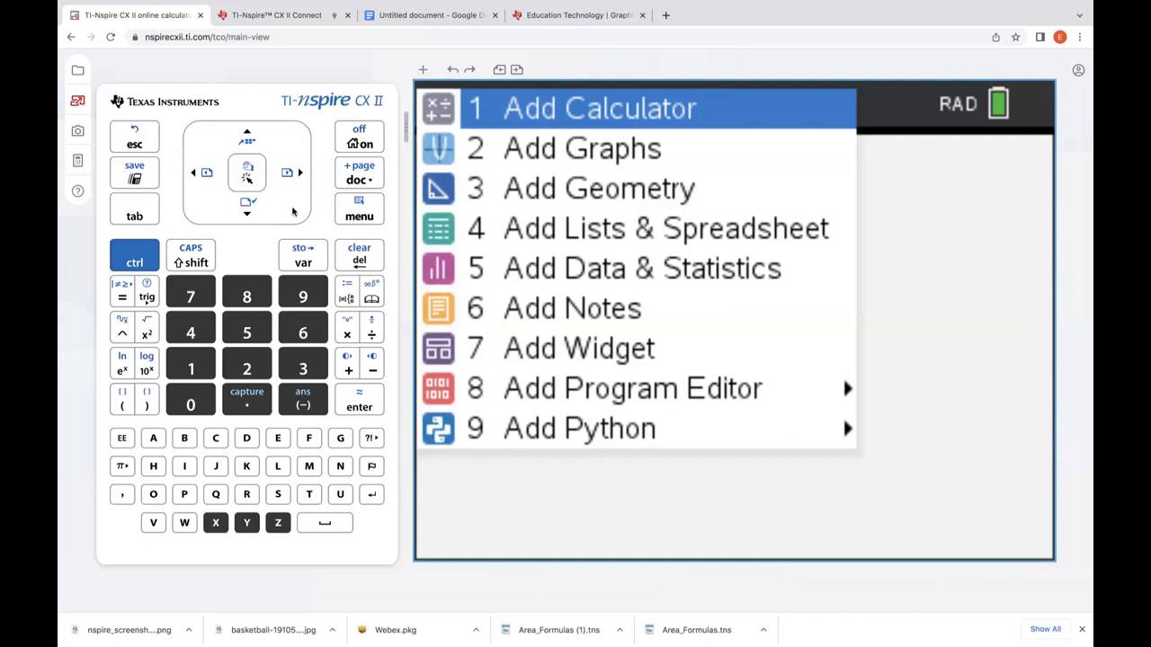
pyautogui.click(664, 108)
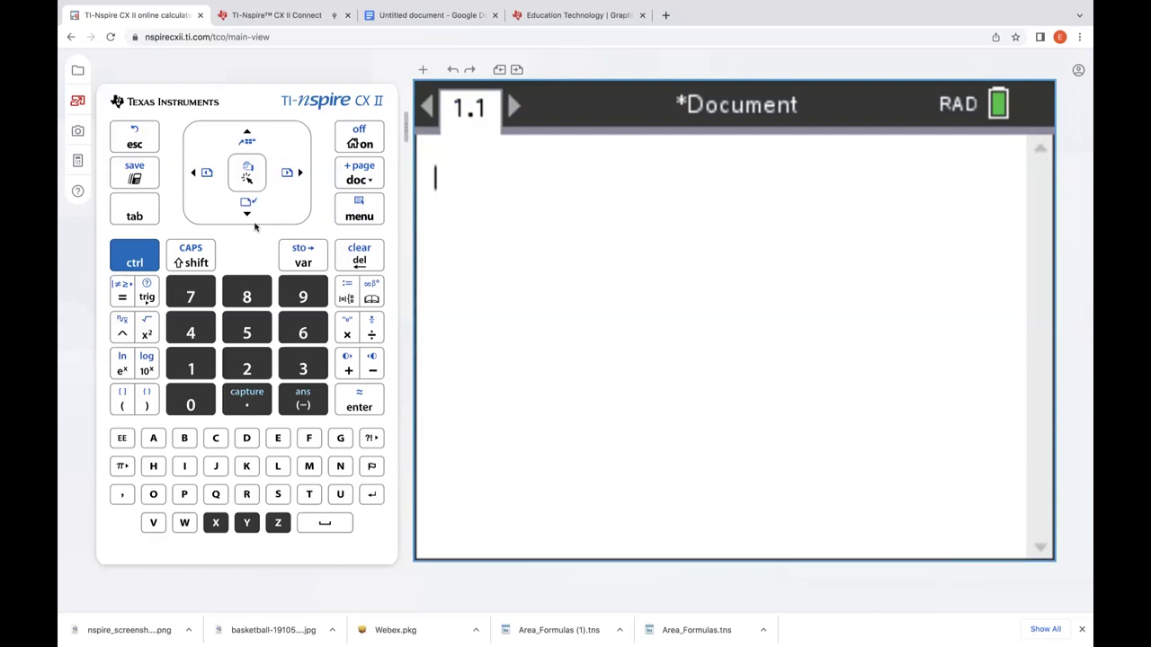
# Step: Insert a fraction template on the Calculator page and fill it in as 1/2
pyautogui.click(149, 258)
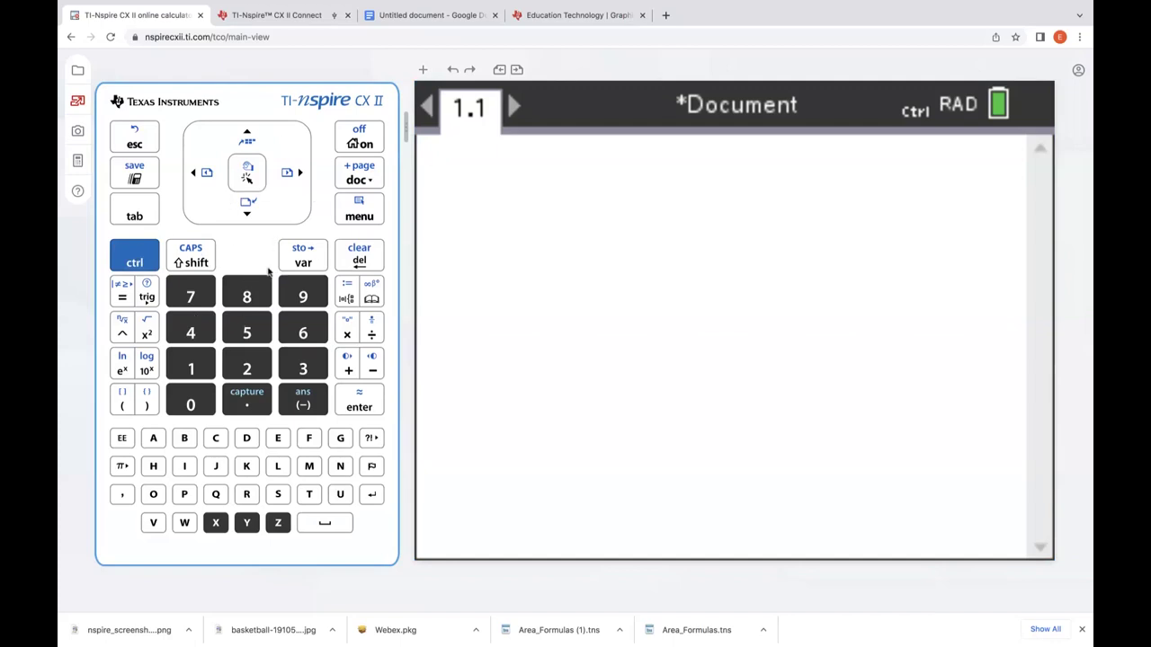
pyautogui.click(370, 333)
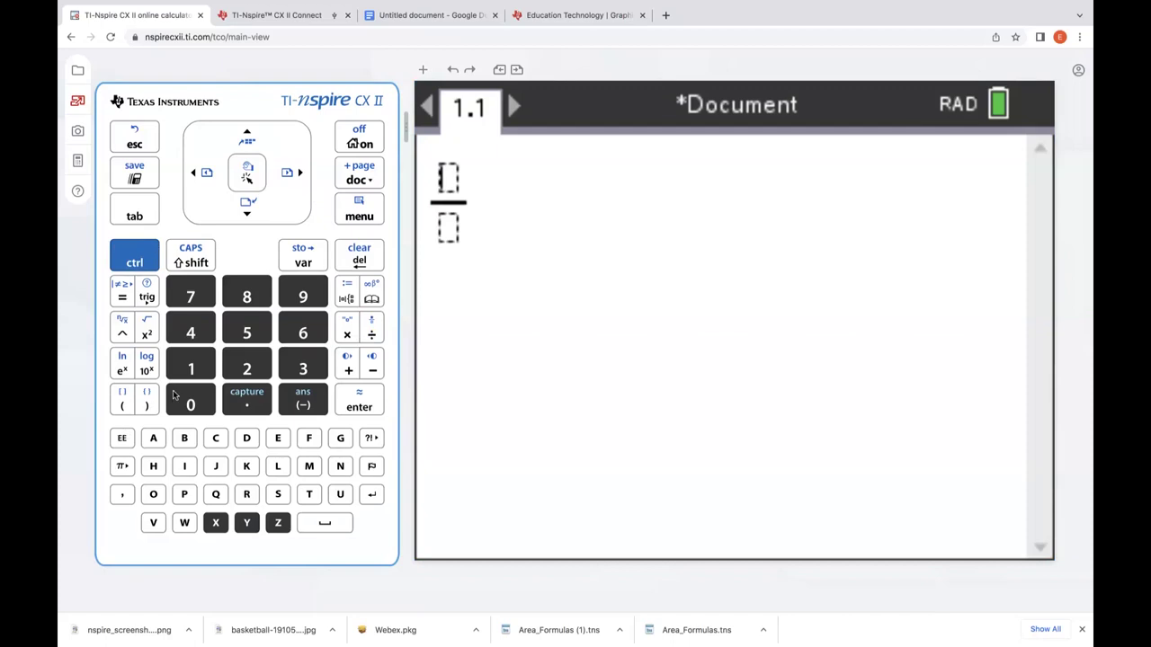
pyautogui.write('1')
pyautogui.press('Down')
pyautogui.write('2')
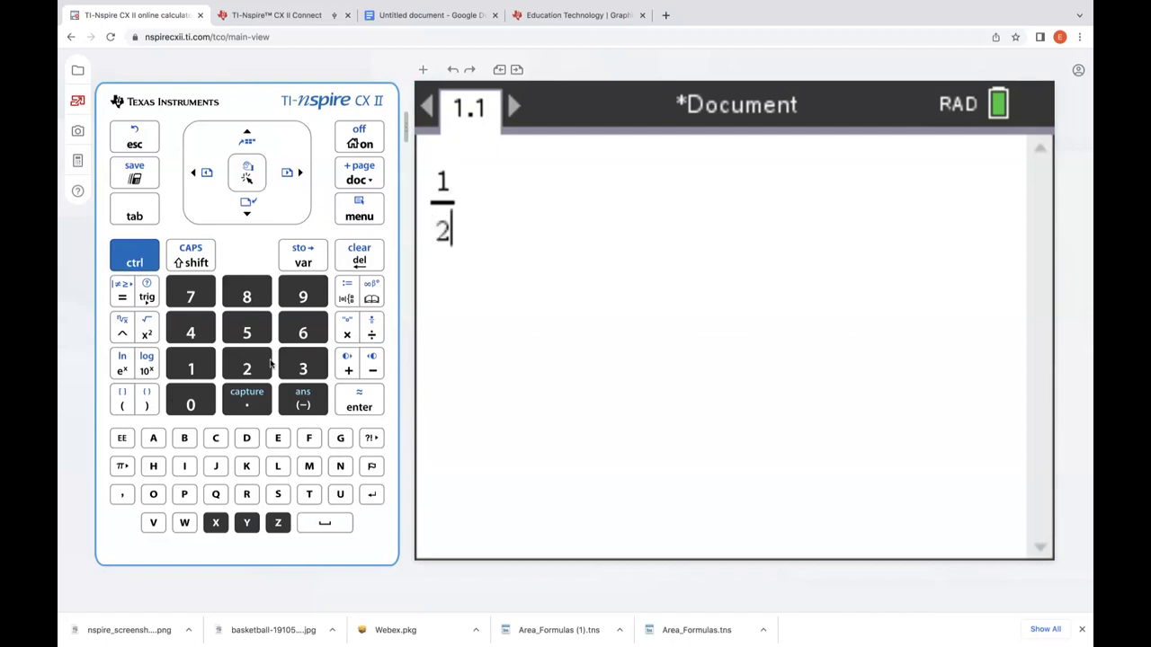
# Step: Add the fraction 3/4 to the expression, using a second fraction template, and evaluate the sum
pyautogui.press('Right')
pyautogui.write('+')
pyautogui.click(141, 263)
pyautogui.click(370, 333)
pyautogui.write('3')
pyautogui.press('Down')
pyautogui.write('4')
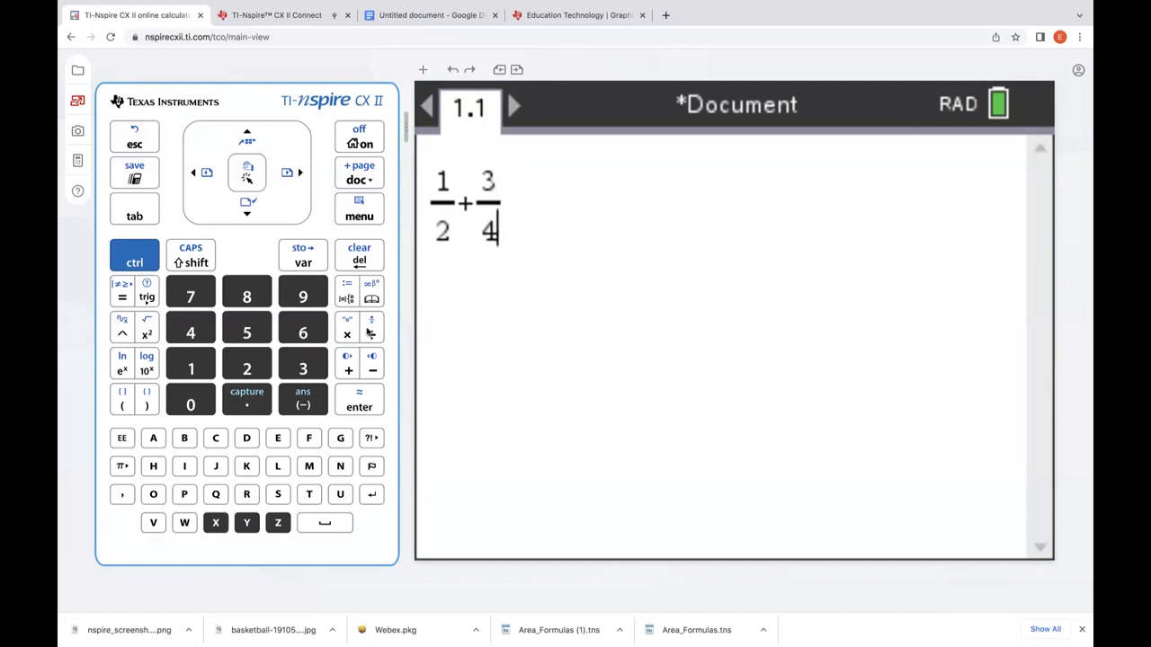
pyautogui.press('Return')
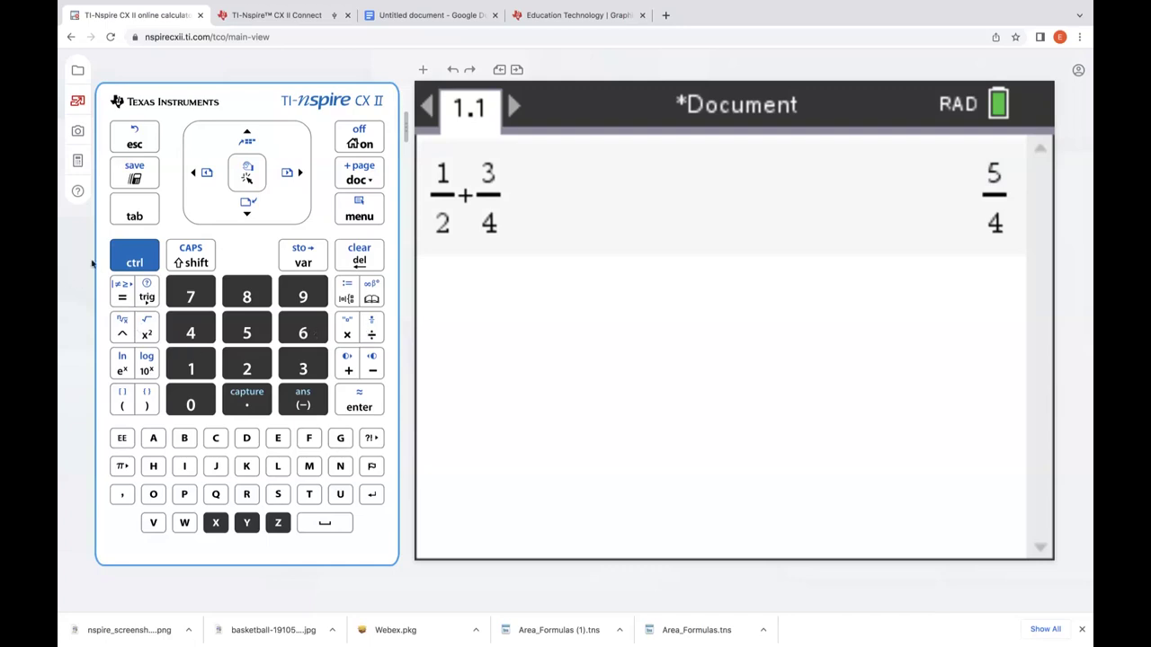
# Step: Start a new fraction with a numerator of −8 plus a square root, beginning the radicand with 8² −
pyautogui.click(129, 265)
pyautogui.click(373, 334)
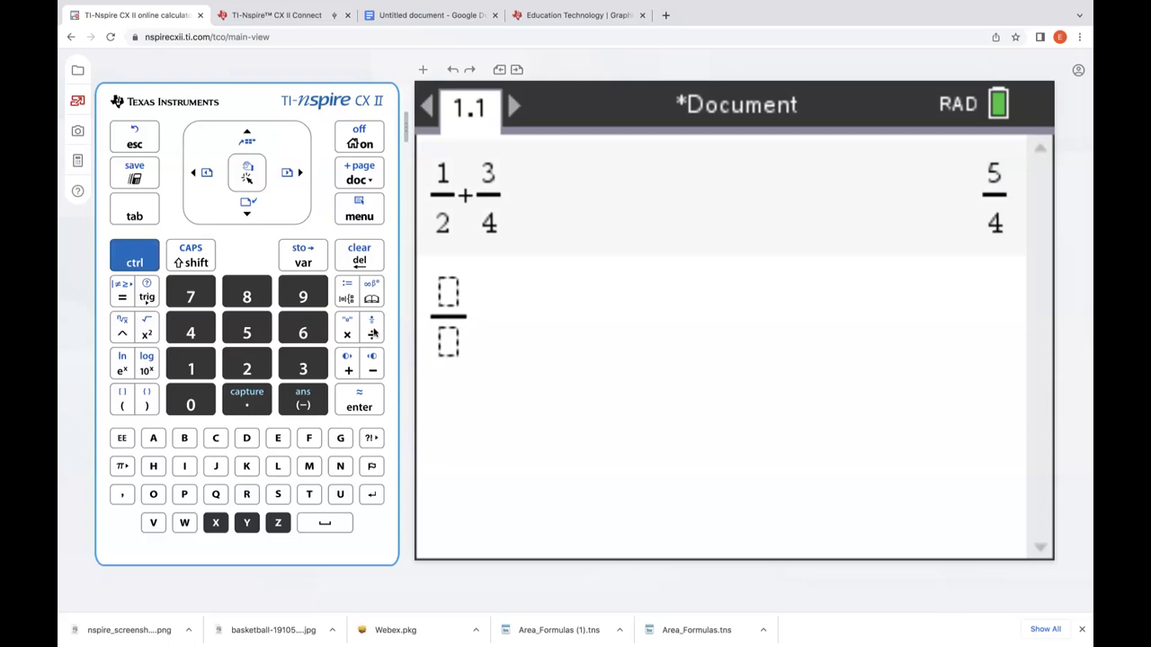
pyautogui.write('-8+')
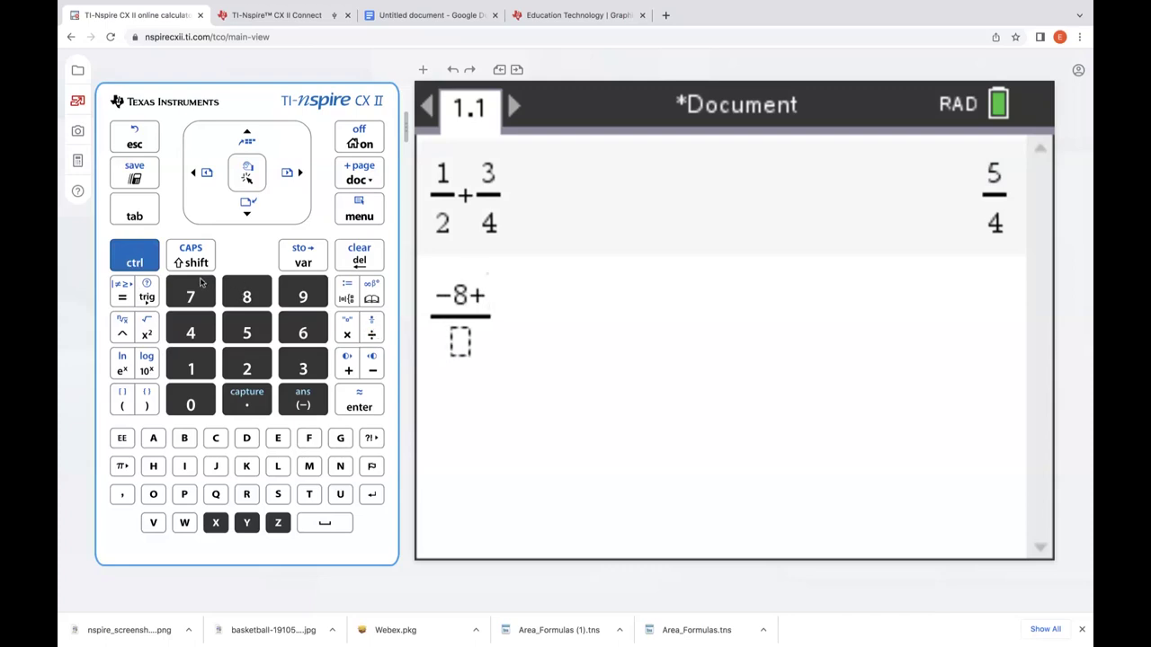
pyautogui.click(144, 264)
pyautogui.click(154, 333)
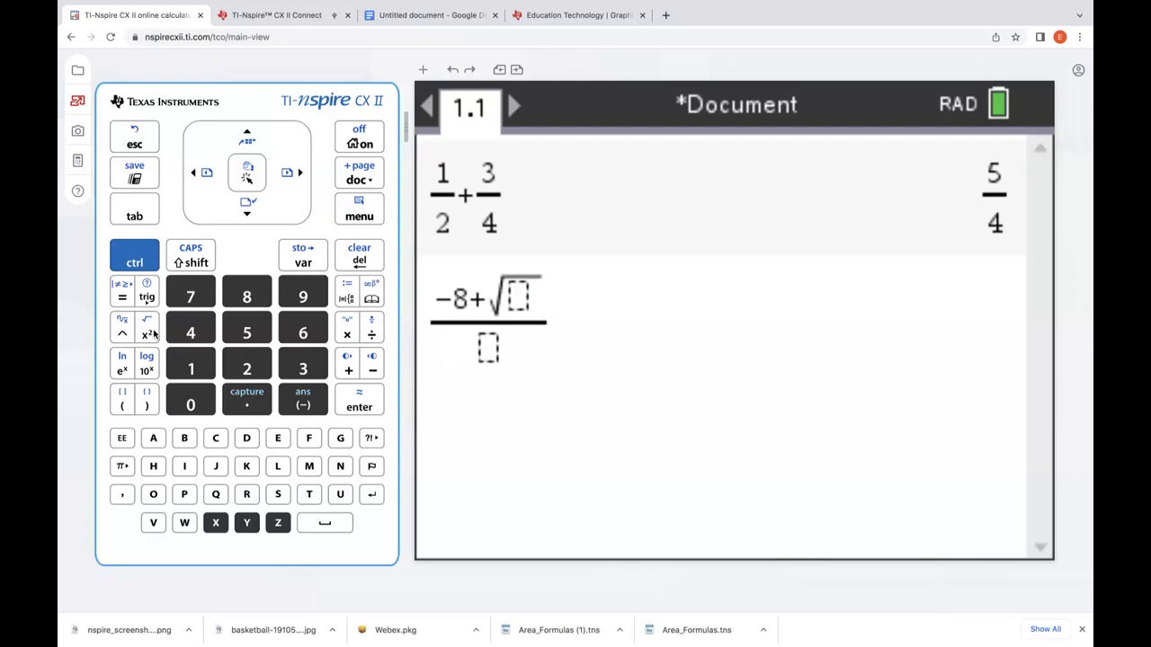
pyautogui.write('8')
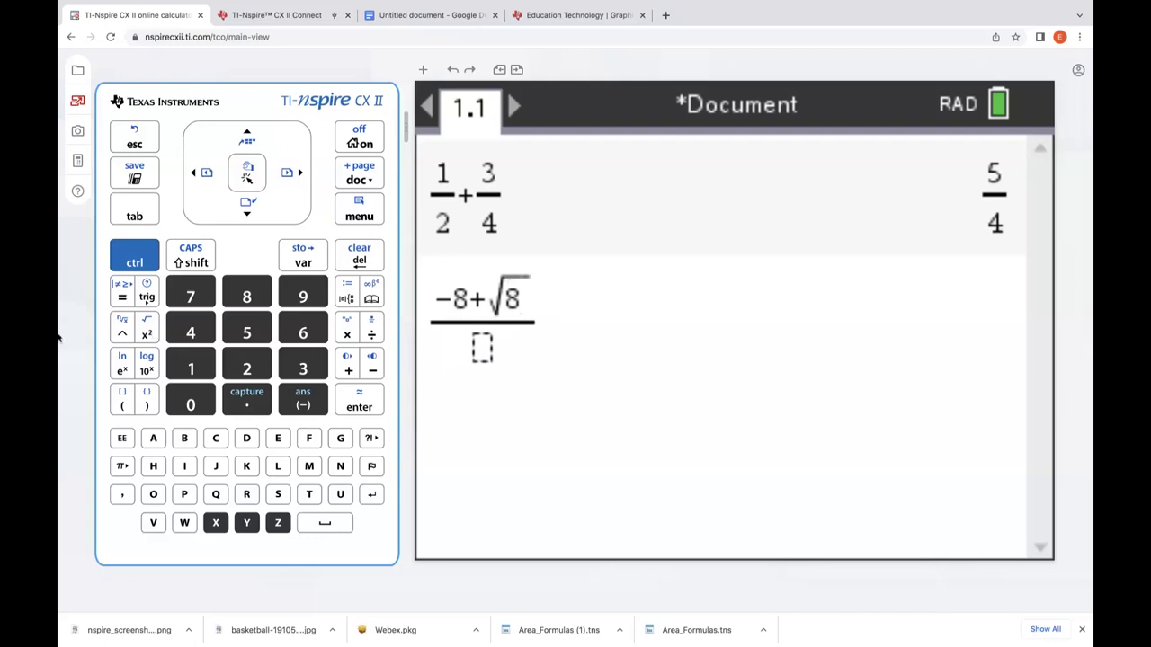
pyautogui.click(146, 335)
pyautogui.write('-')
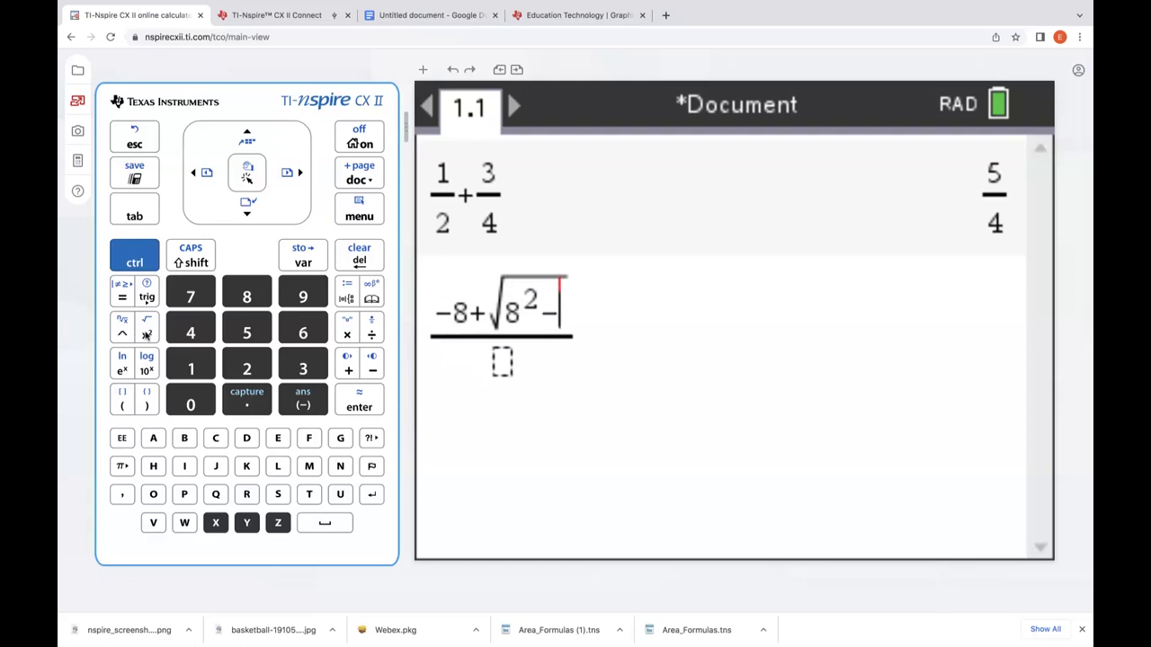
# Step: Complete the radicand with 4·1·5, using explicit multiplication signs between the factors
pyautogui.write('41')
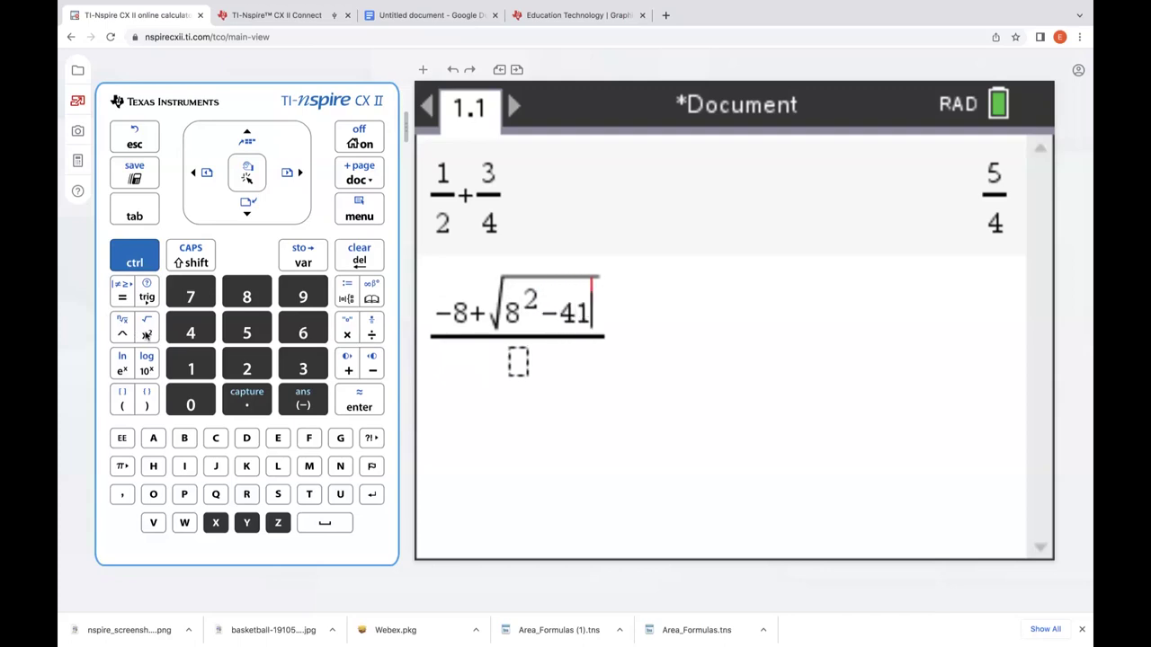
pyautogui.press('BackSpace')
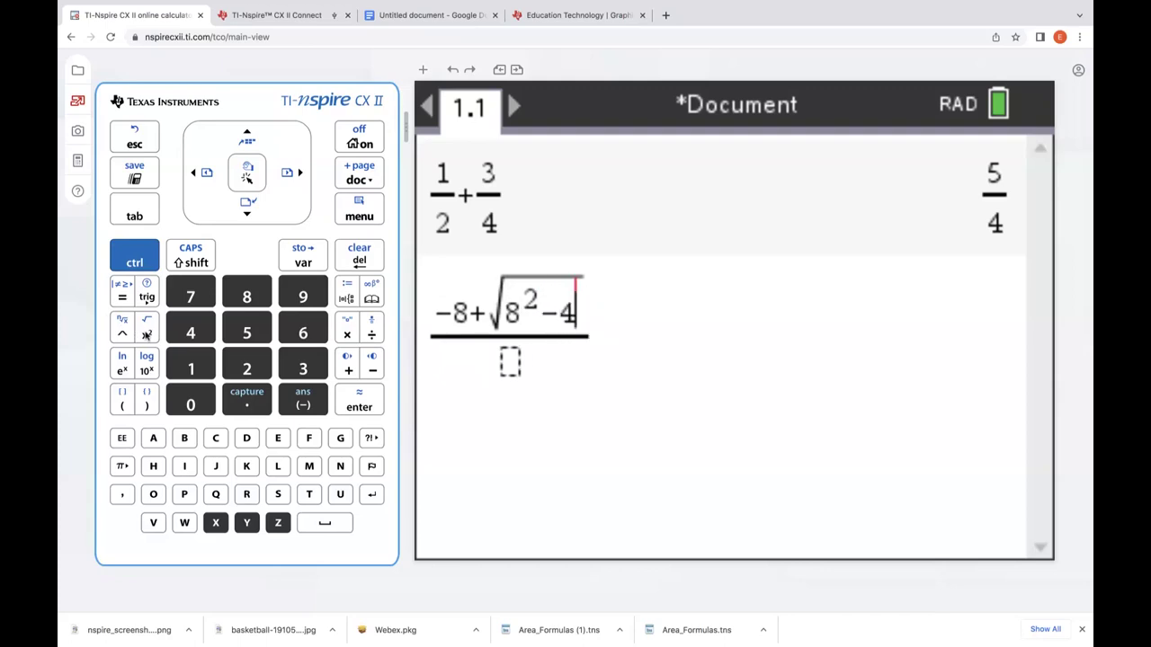
pyautogui.click(348, 334)
pyautogui.write('1')
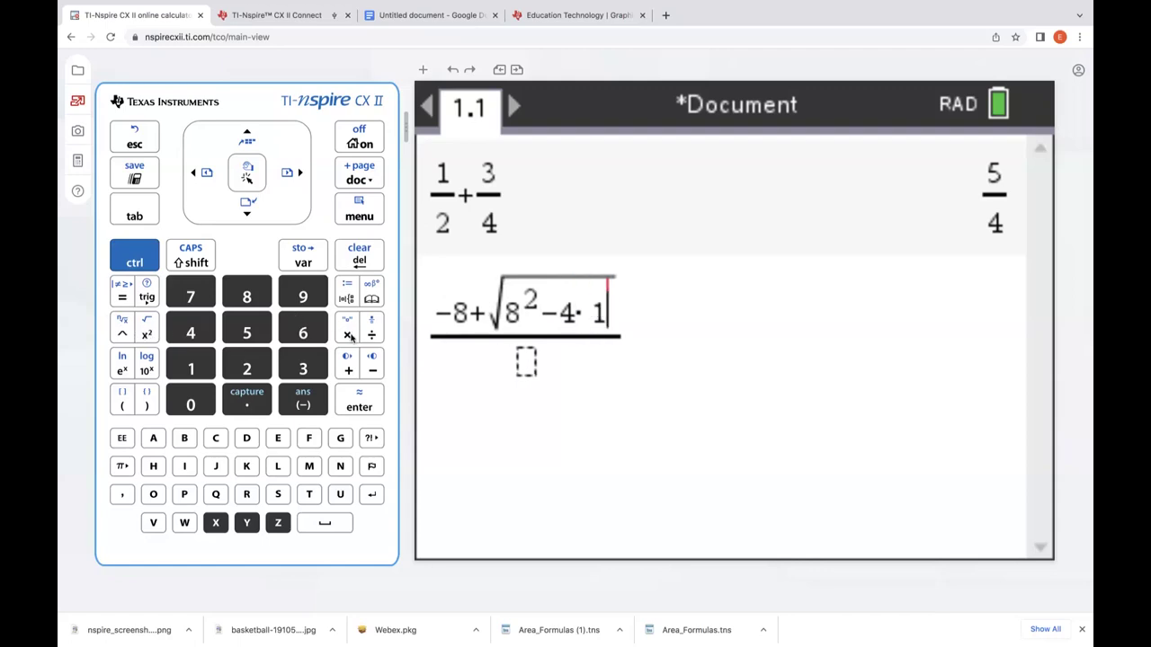
pyautogui.write('5')
pyautogui.press('Left')
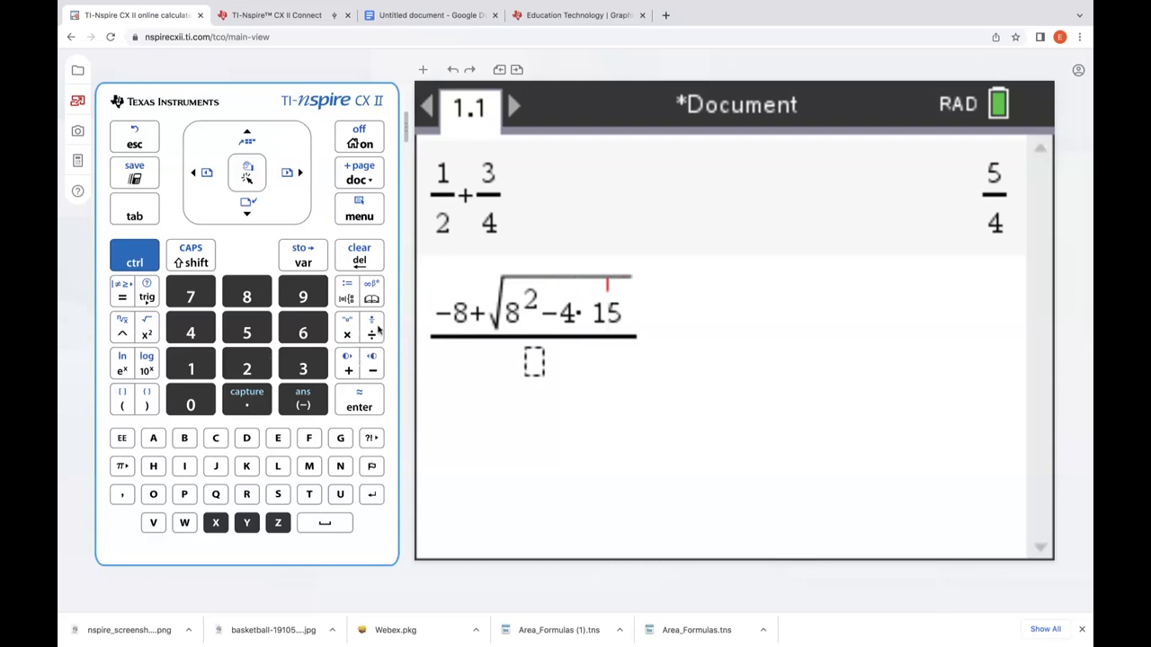
pyautogui.click(344, 334)
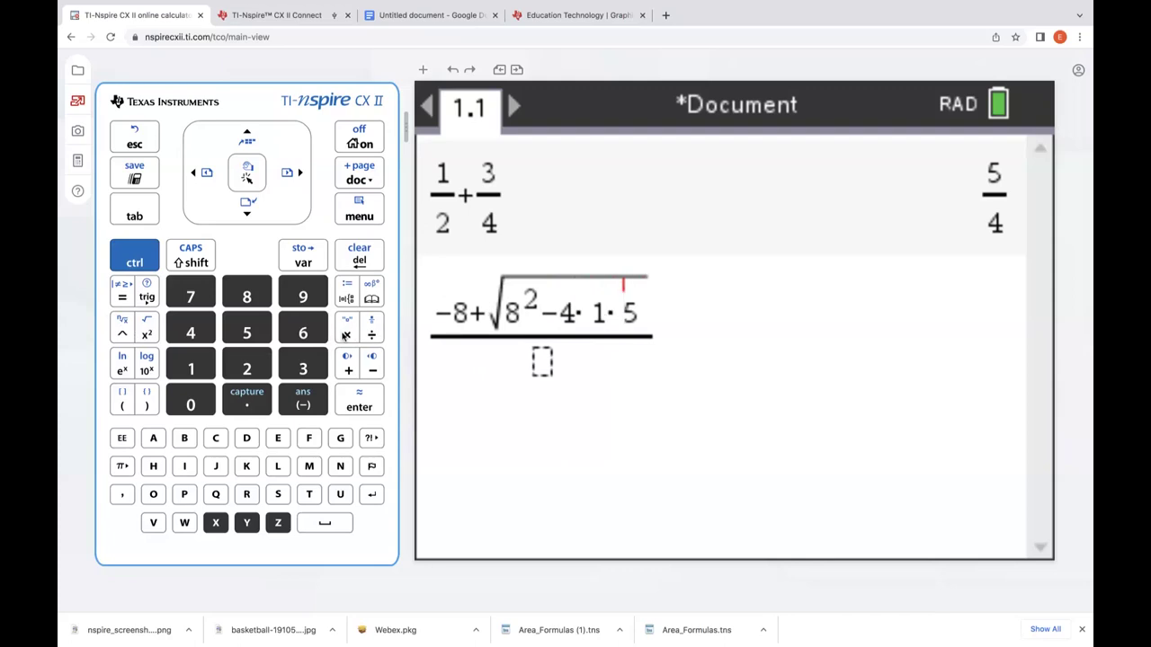
# Step: Enter 2·1 as the fraction's denominator and evaluate the expression
pyautogui.press('Down')
pyautogui.write('2')
pyautogui.click(356, 339)
pyautogui.click(207, 369)
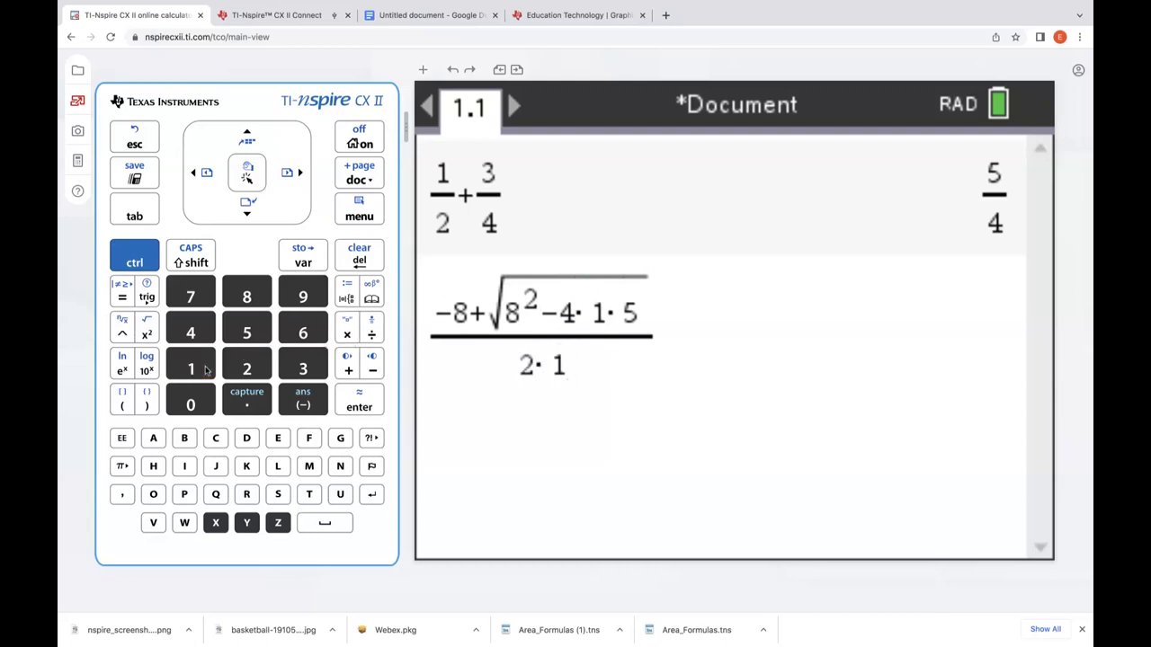
pyautogui.press('Return')
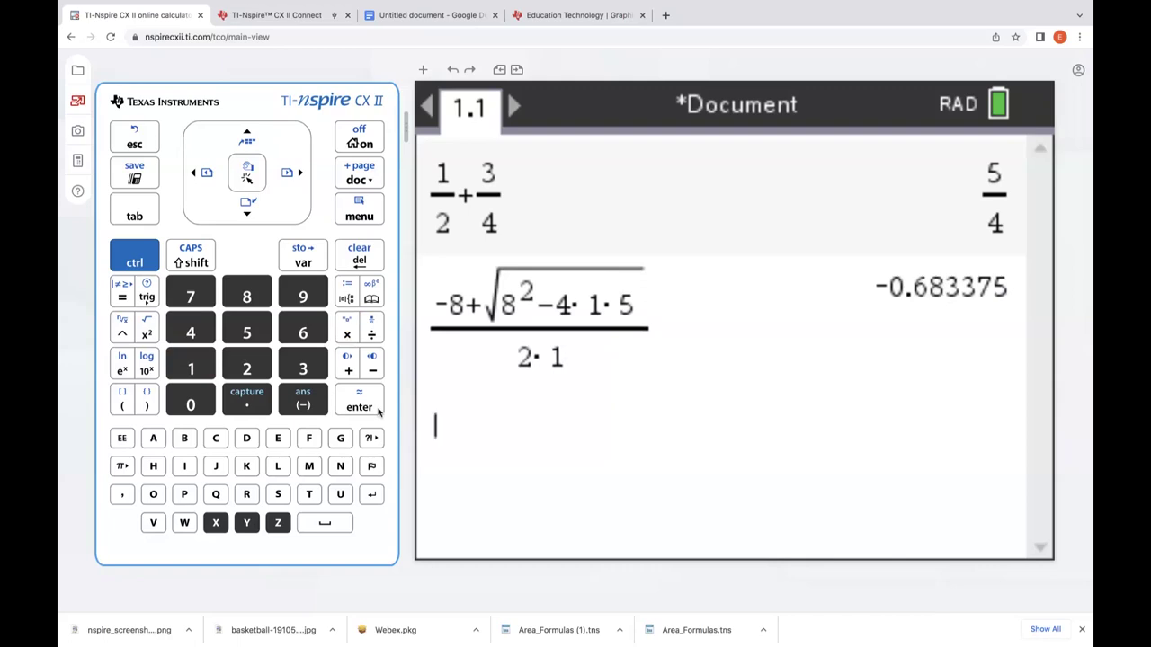
# Step: Store the last answer in the variable x1
pyautogui.click(133, 268)
pyautogui.click(303, 261)
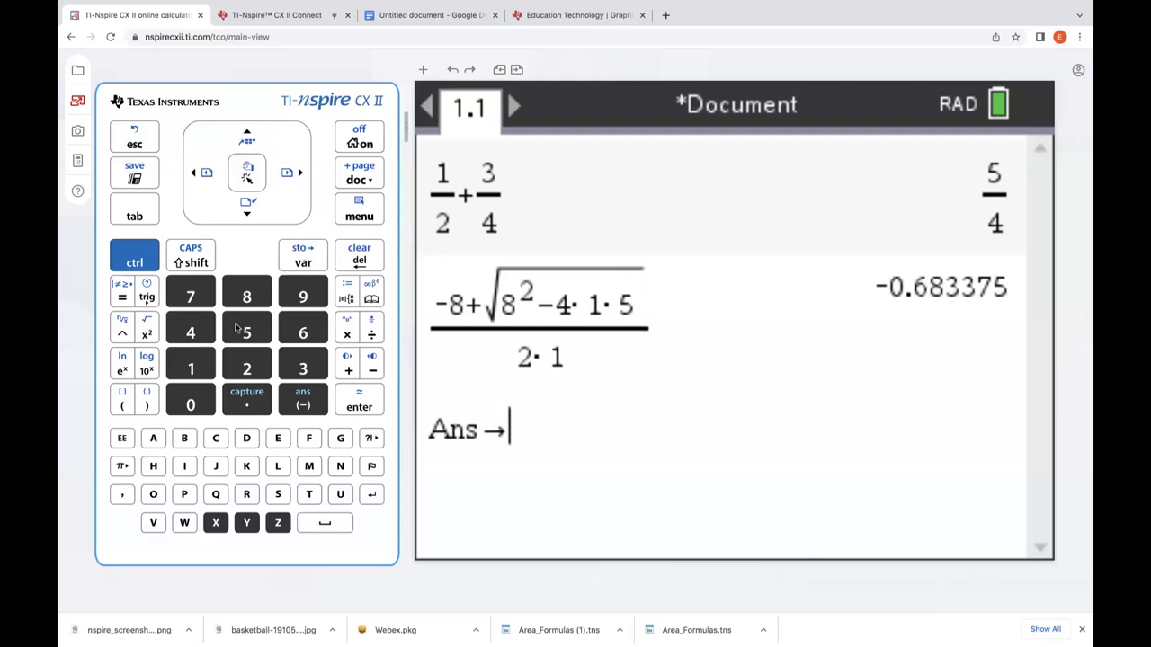
pyautogui.click(215, 522)
pyautogui.click(191, 368)
pyautogui.press('Return')
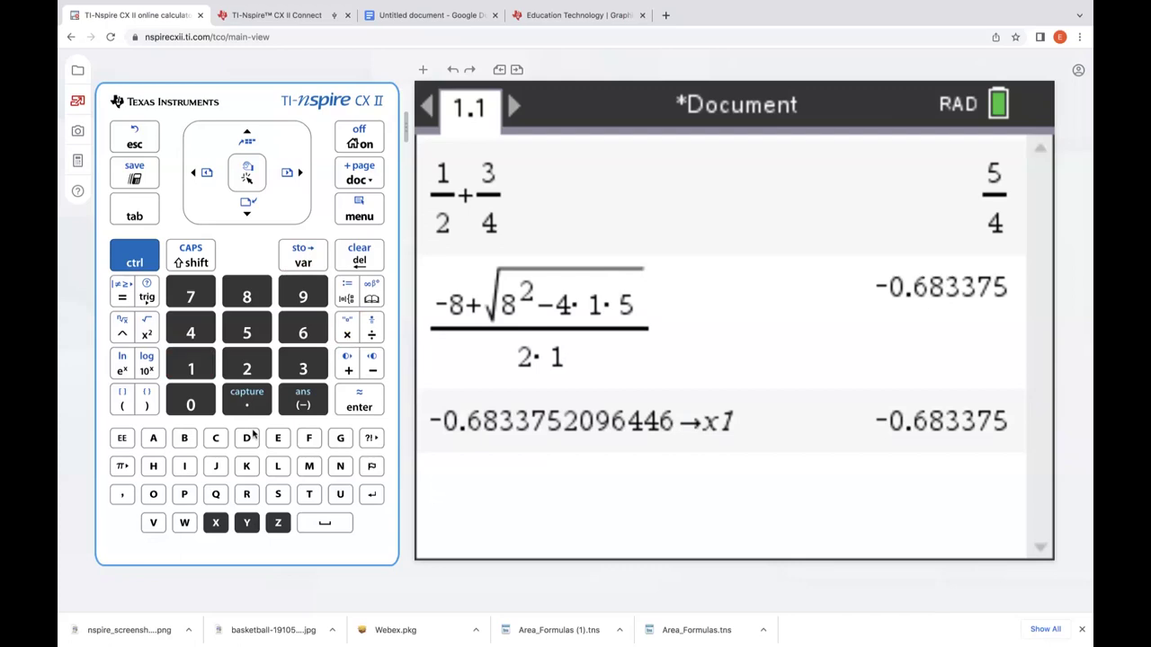
# Step: Copy the earlier quadratic formula expression from the calculation history to the entry line
pyautogui.press('Up')
pyautogui.press('Up')
pyautogui.press('Up')
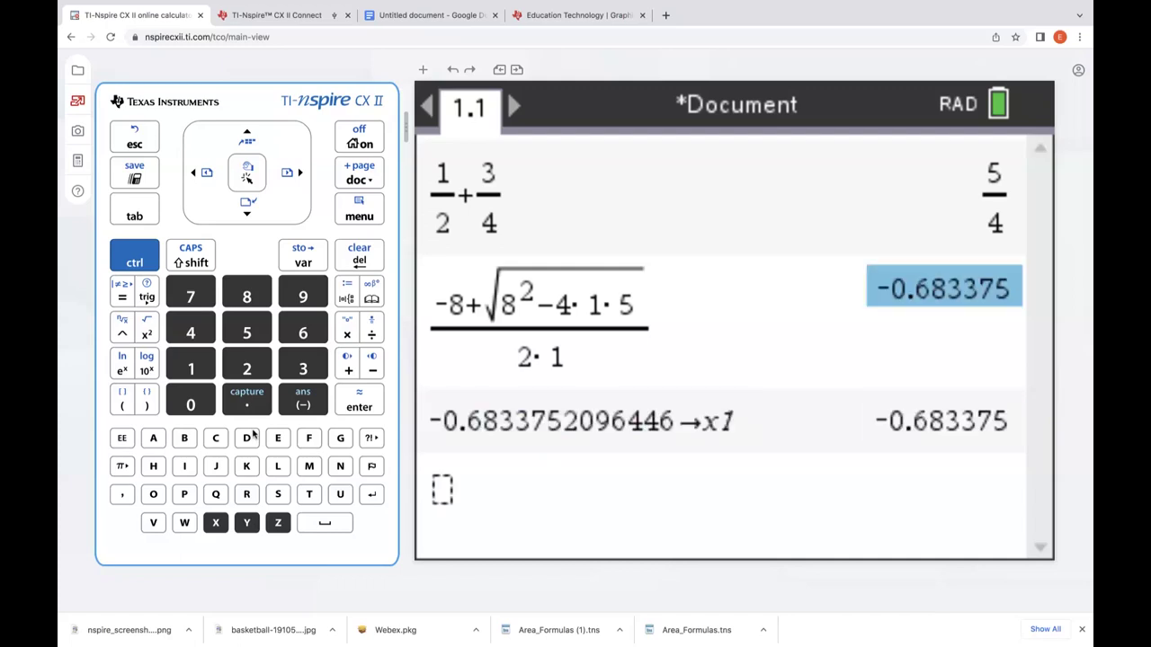
pyautogui.press('Up')
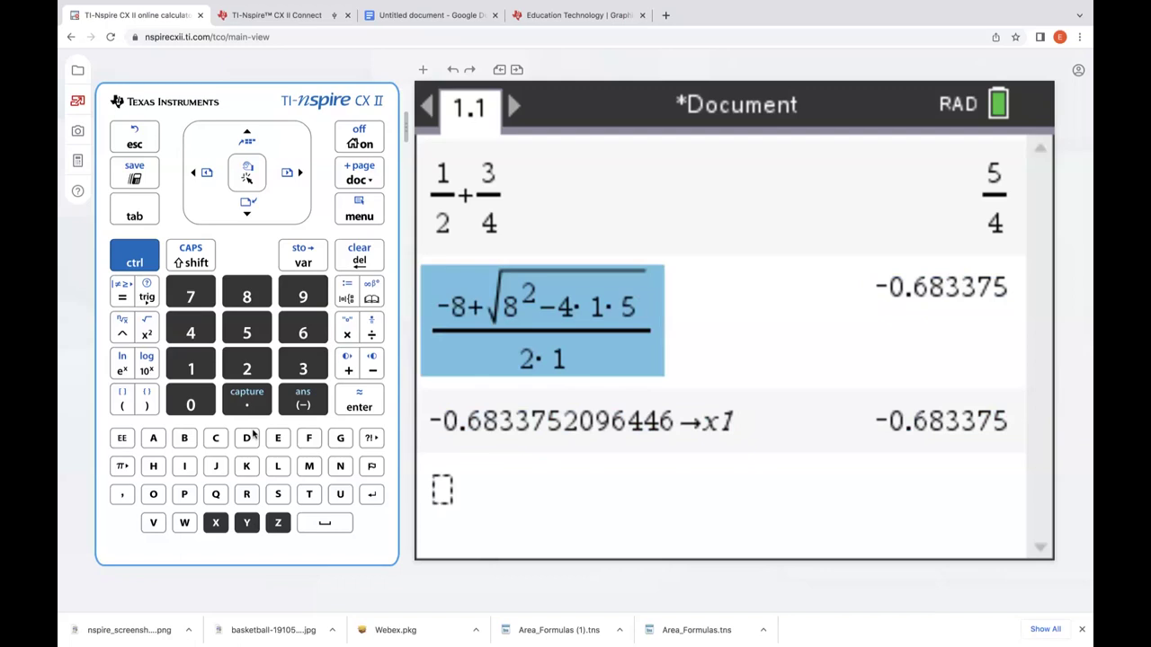
pyautogui.press('Return')
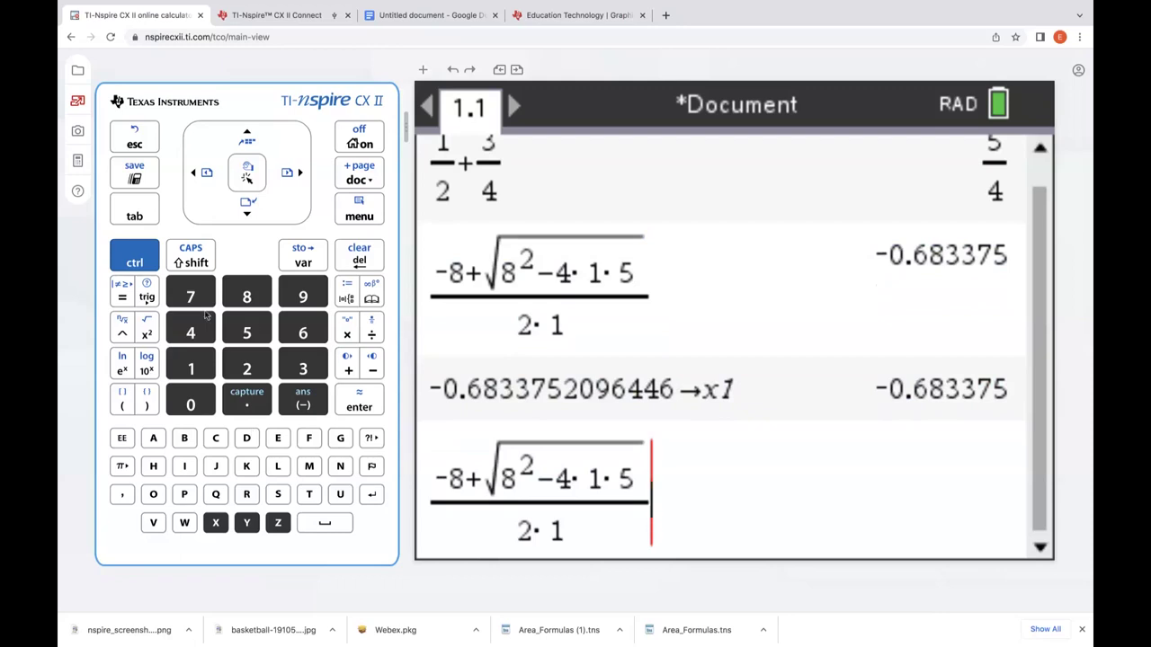
pyautogui.click(648, 291)
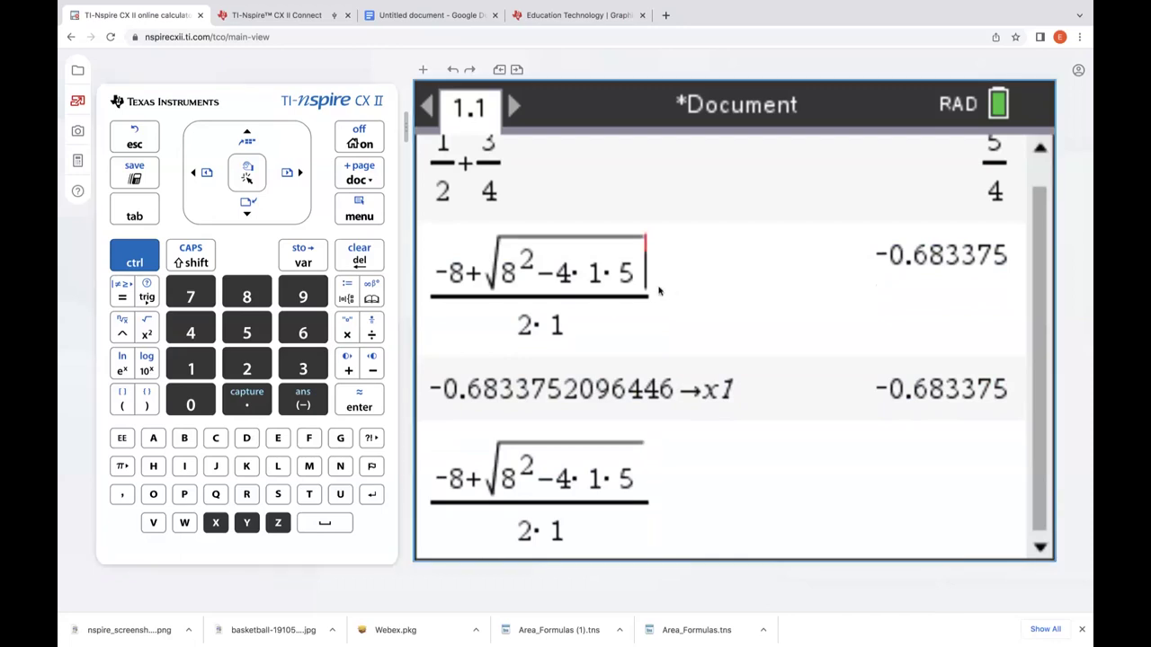
pyautogui.click(645, 289)
pyautogui.click(491, 284)
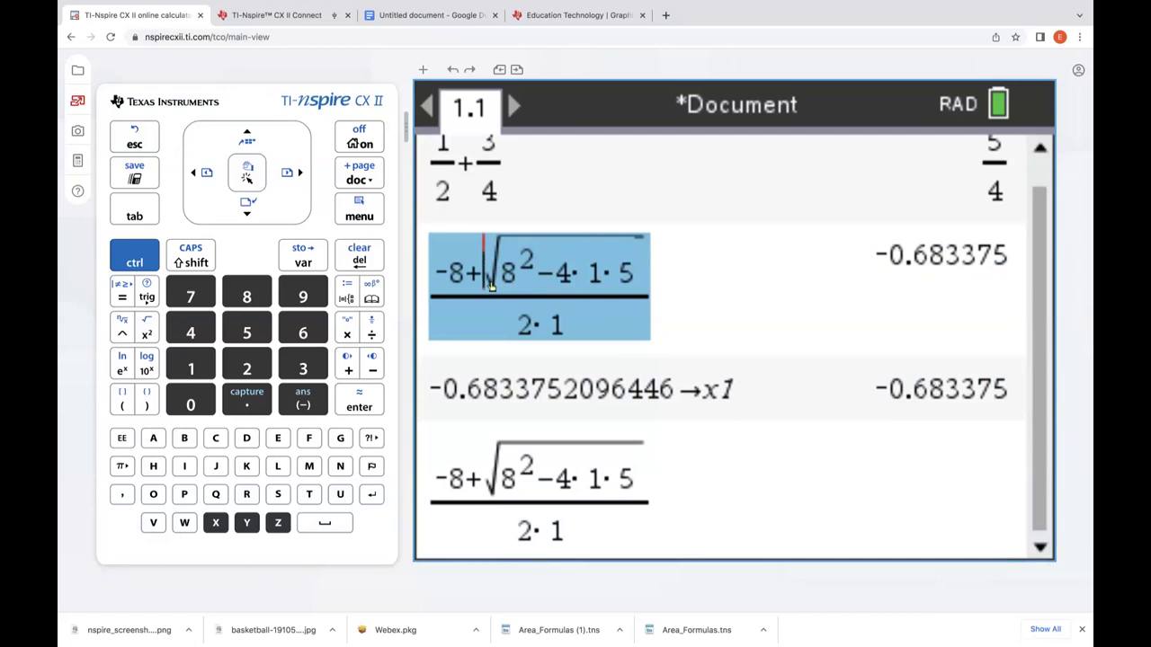
# Step: Change the plus before the square root to a minus in the copied expression and evaluate it
pyautogui.click(654, 505)
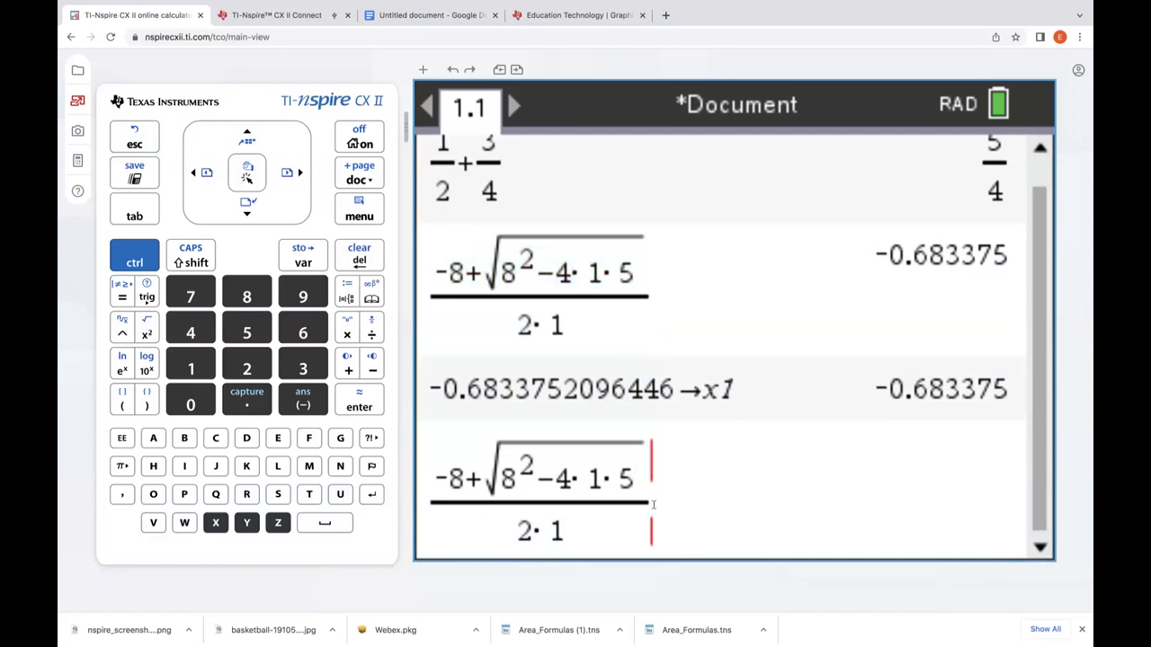
pyautogui.press('Left')
pyautogui.press('Left')
pyautogui.press('Left')
pyautogui.press('Left')
pyautogui.press('Left')
pyautogui.press('Left')
pyautogui.press('Left')
pyautogui.press('Left')
pyautogui.press('Right')
pyautogui.press('BackSpace')
pyautogui.write('-')
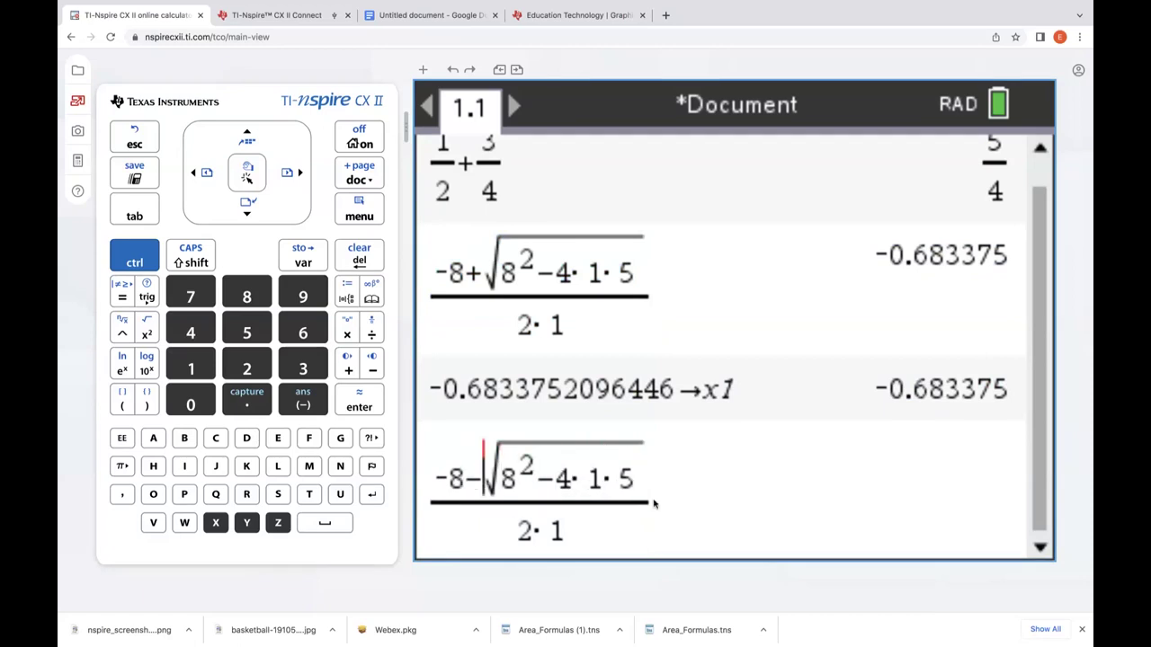
pyautogui.press('Return')
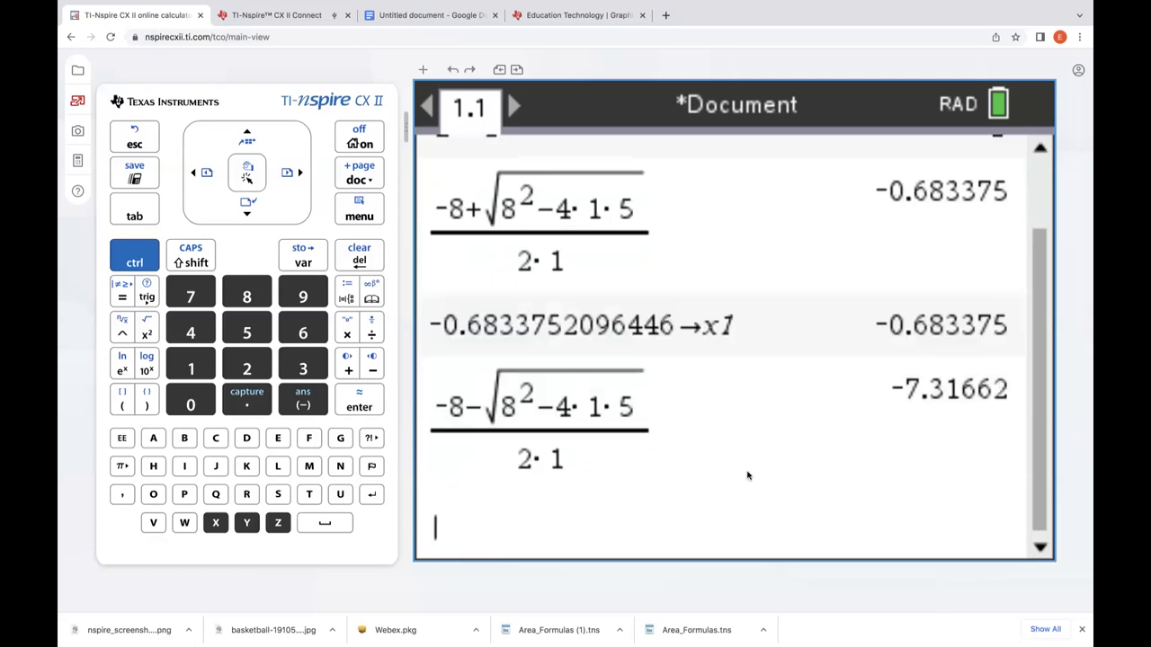
# Step: Store the last answer in the variable x2
pyautogui.click(143, 258)
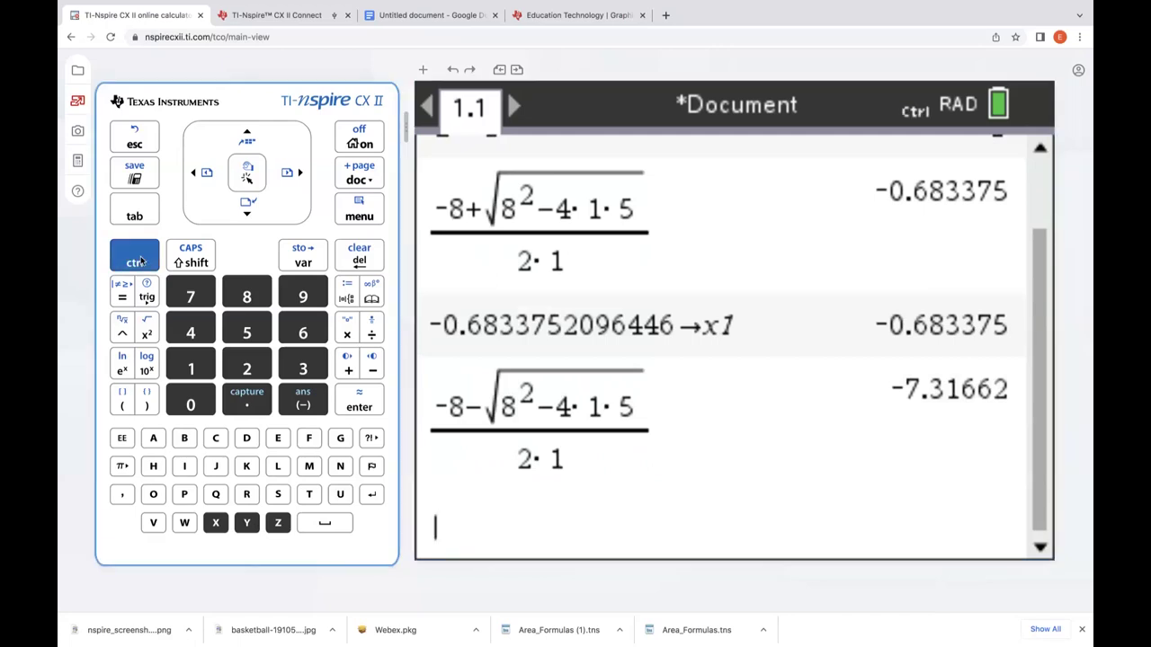
pyautogui.click(304, 258)
pyautogui.write('x2')
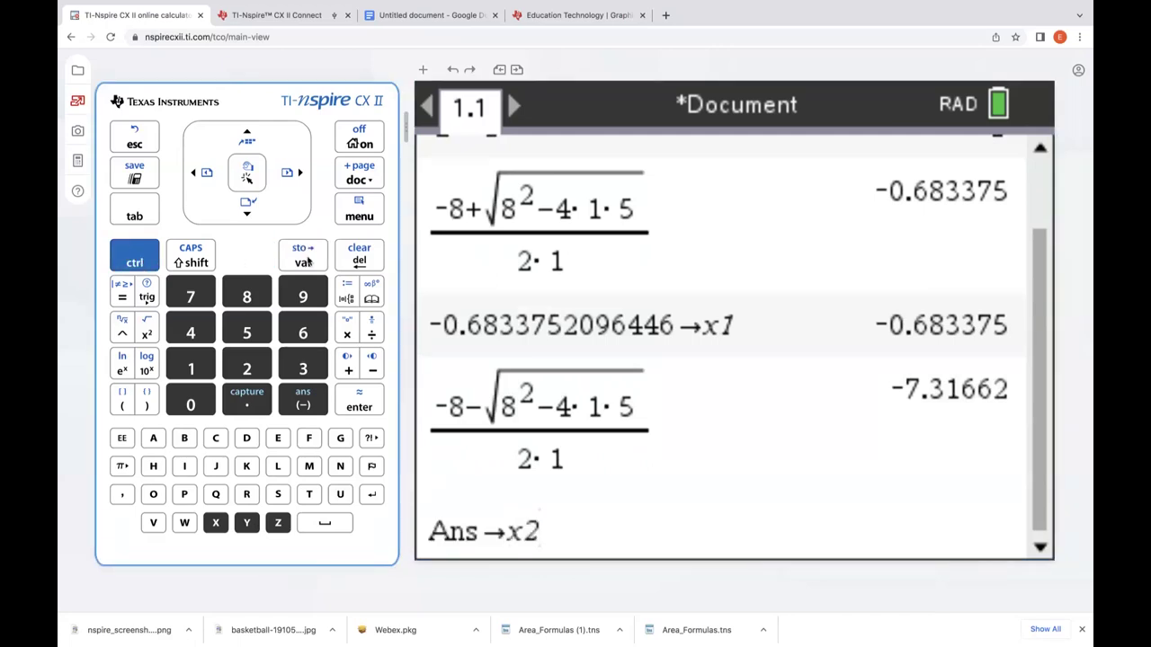
pyautogui.press('Return')
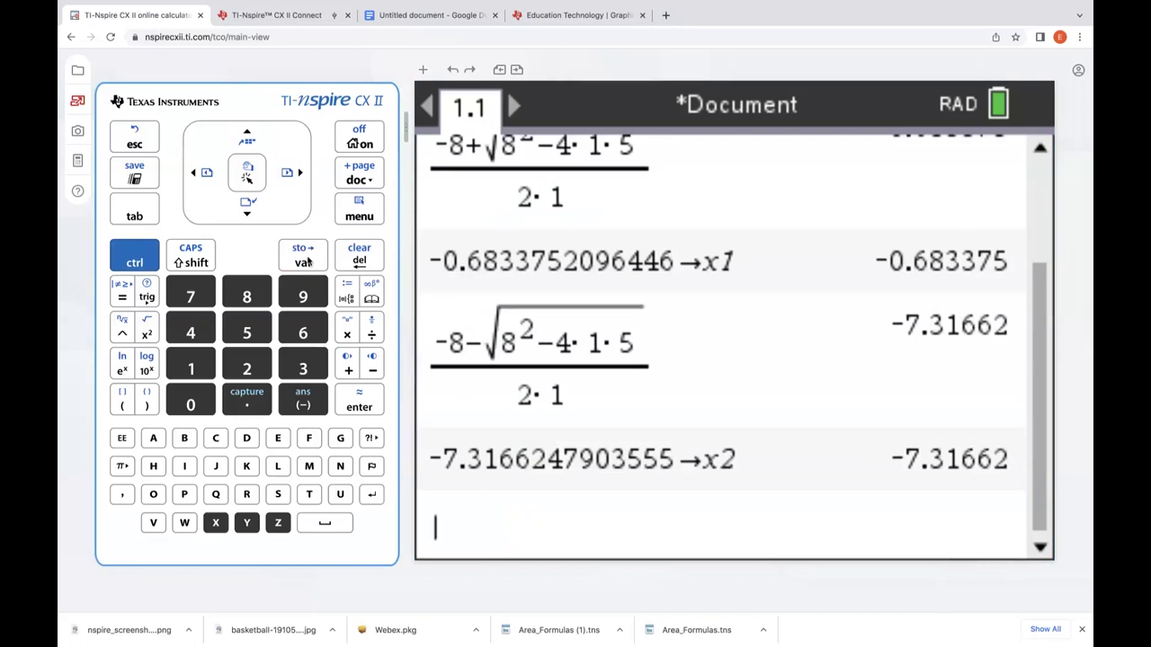
# Step: Calculate the product of the stored variables, x1·x2
pyautogui.write('x1')
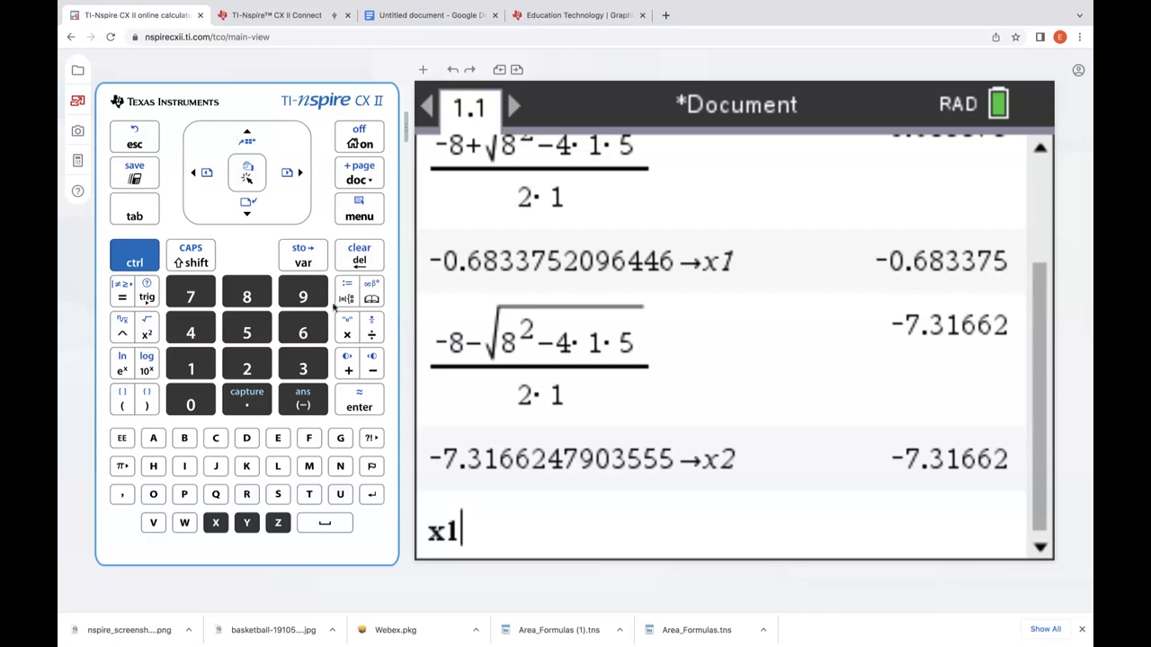
pyautogui.click(351, 337)
pyautogui.write('x2')
pyautogui.press('Return')
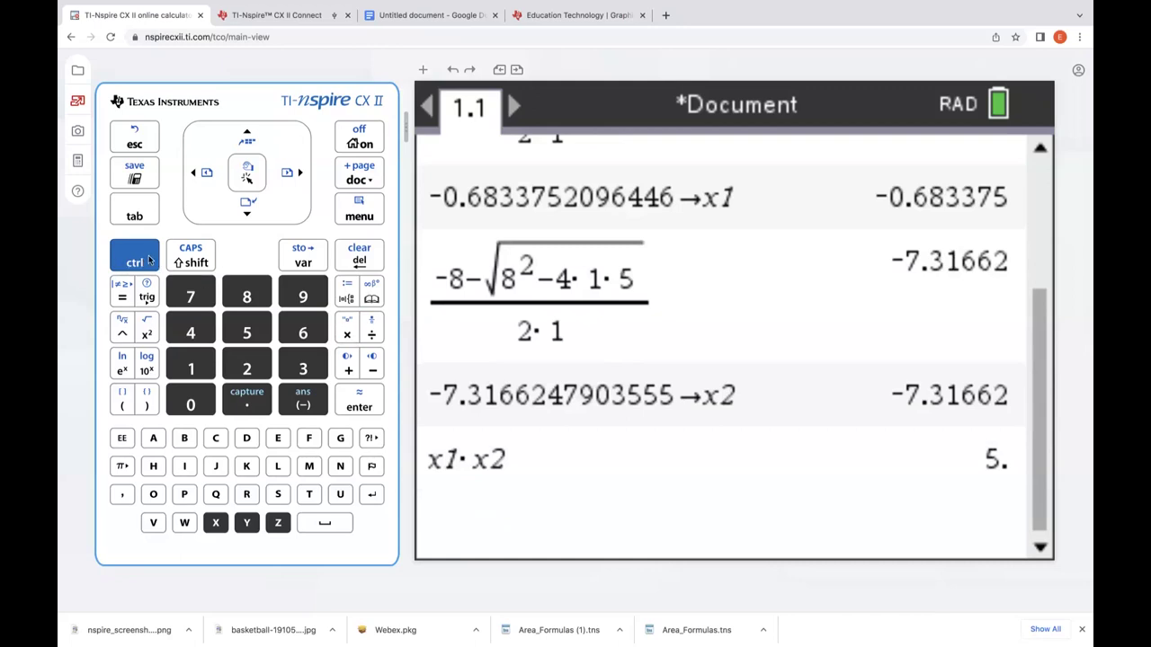
# Step: Examine the Calculator command categories from Actions and Number through Algebra, Calculus, Probability, Statistics and Matrix & Vector
pyautogui.click(359, 217)
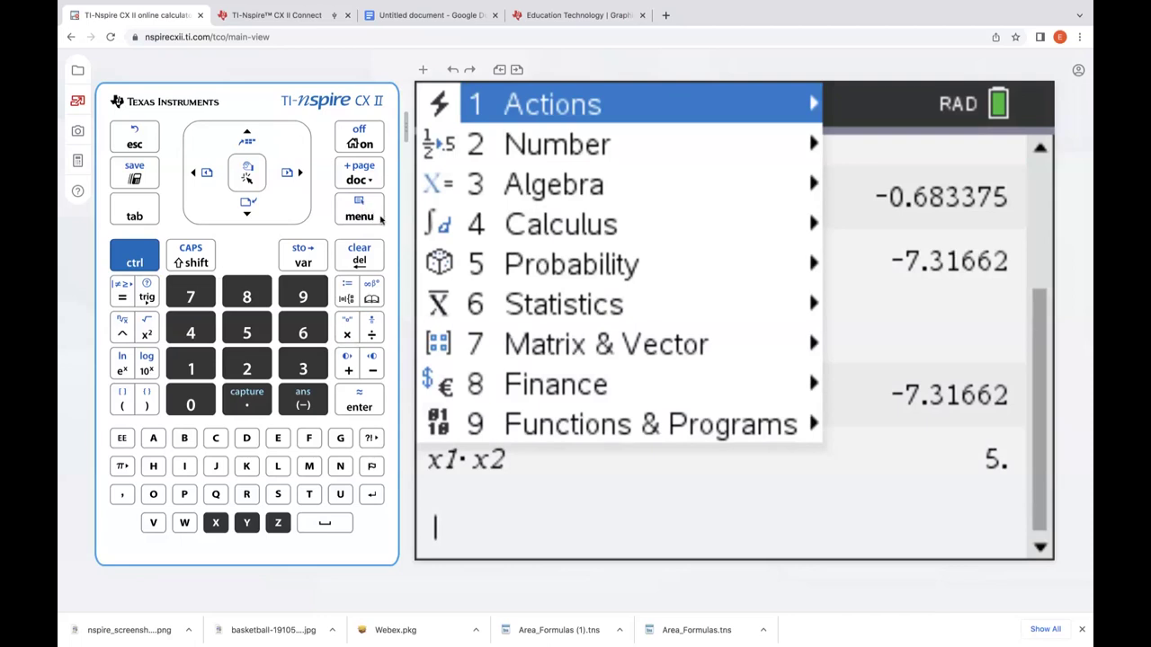
pyautogui.click(566, 117)
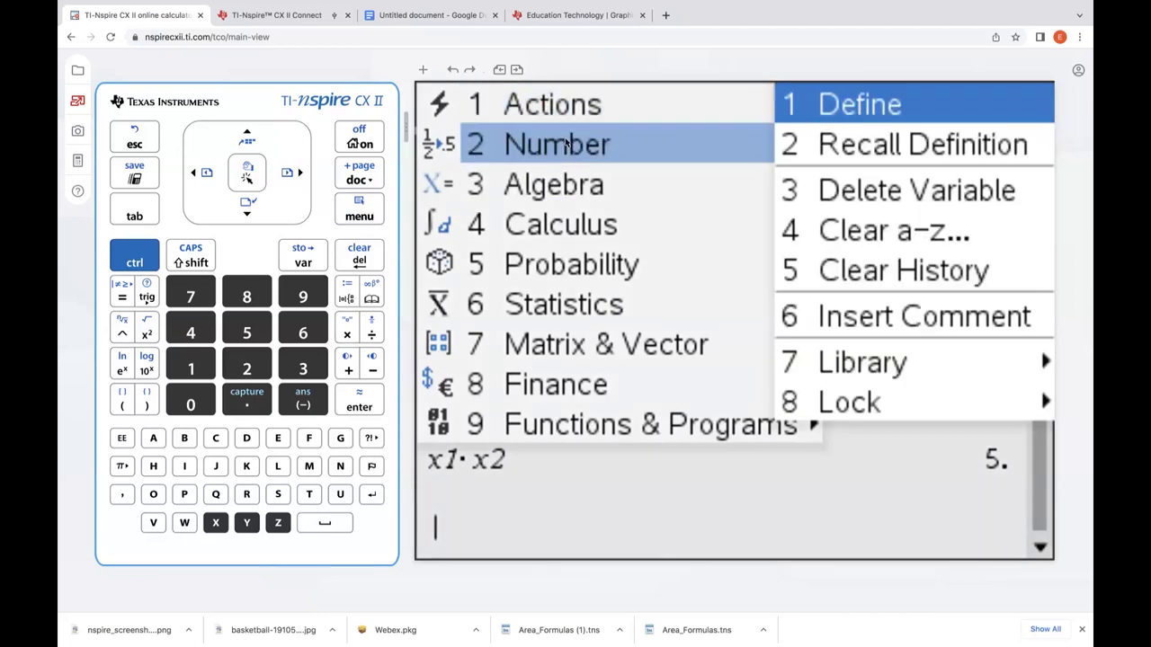
pyautogui.click(567, 144)
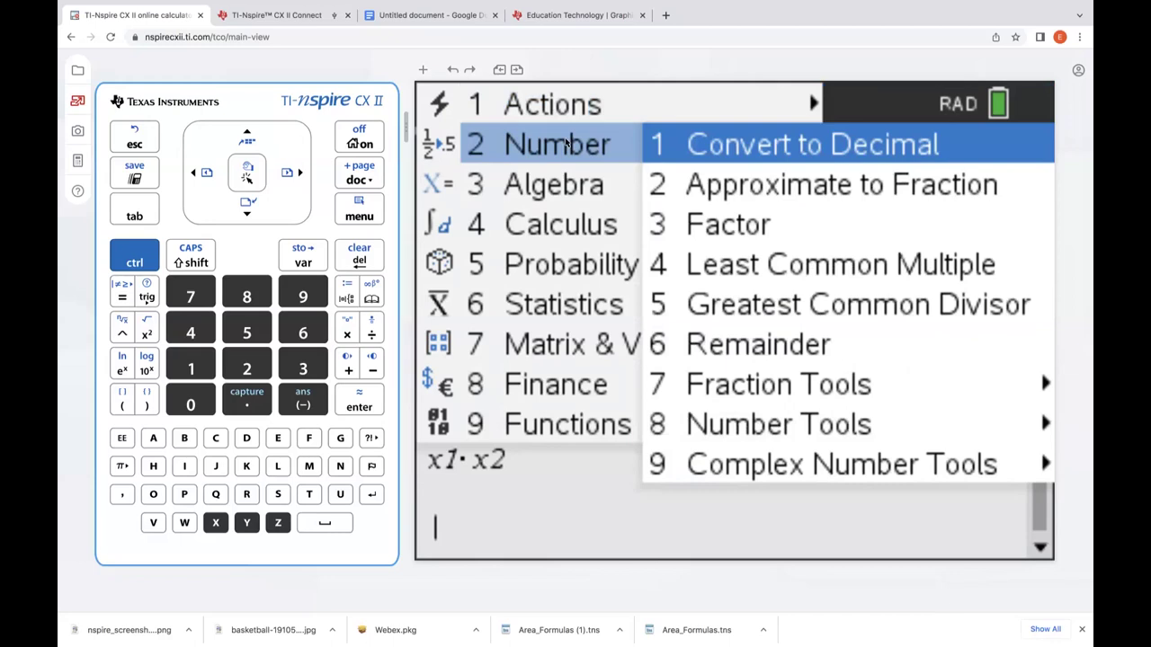
pyautogui.click(574, 181)
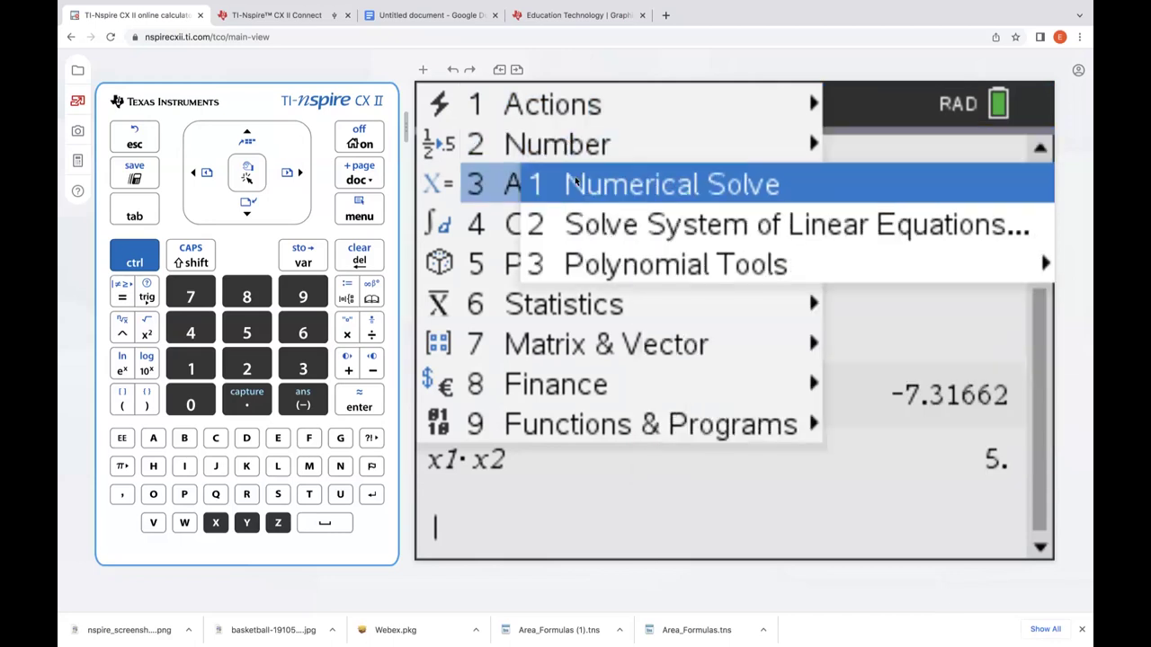
pyautogui.click(511, 226)
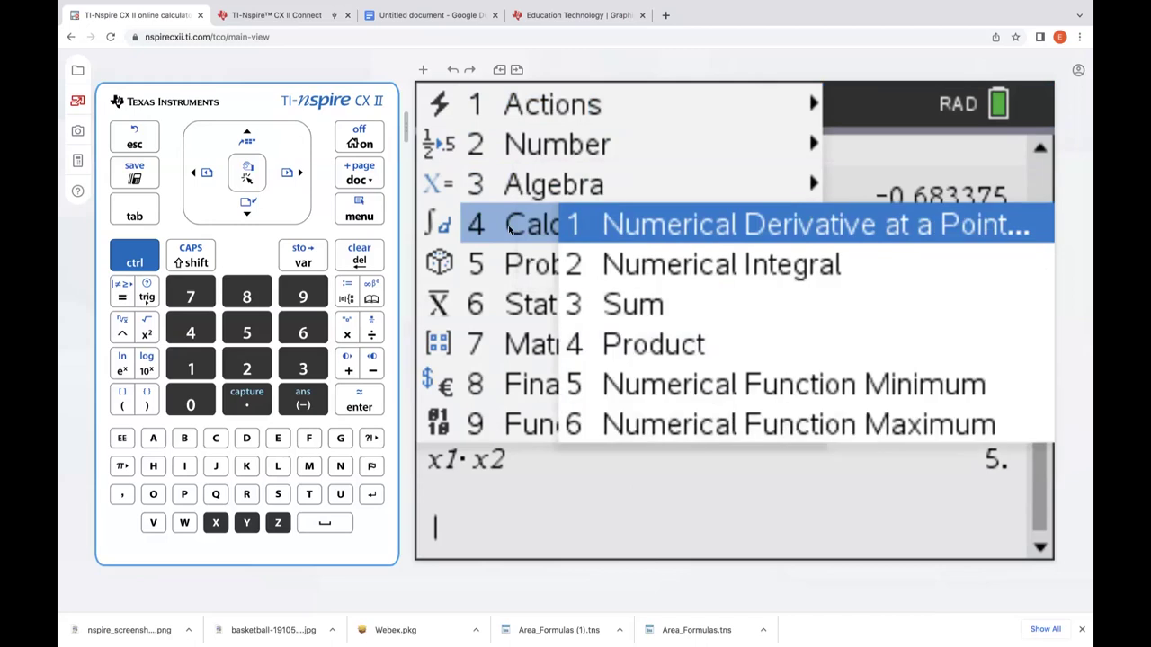
pyautogui.click(514, 263)
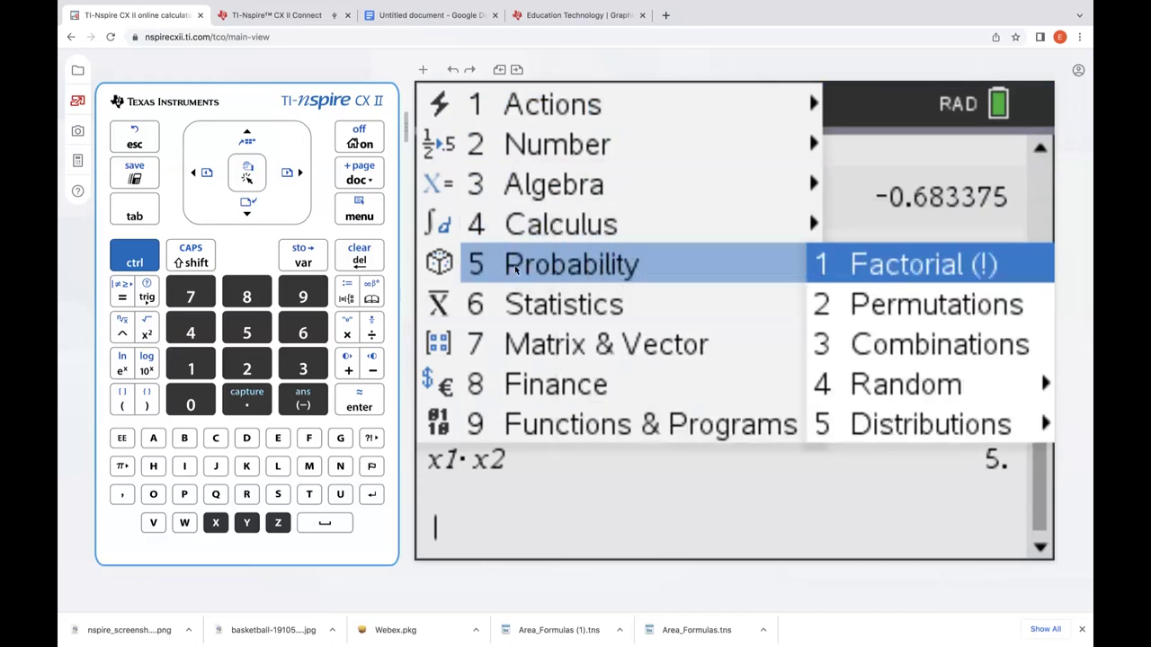
pyautogui.click(526, 307)
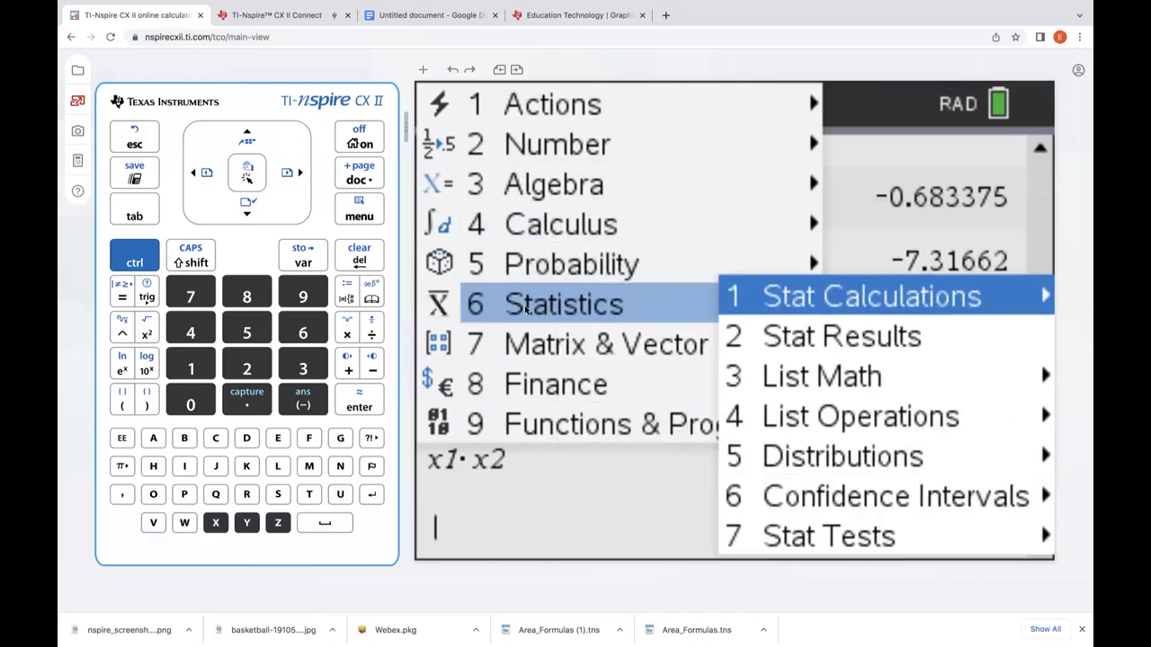
pyautogui.click(529, 343)
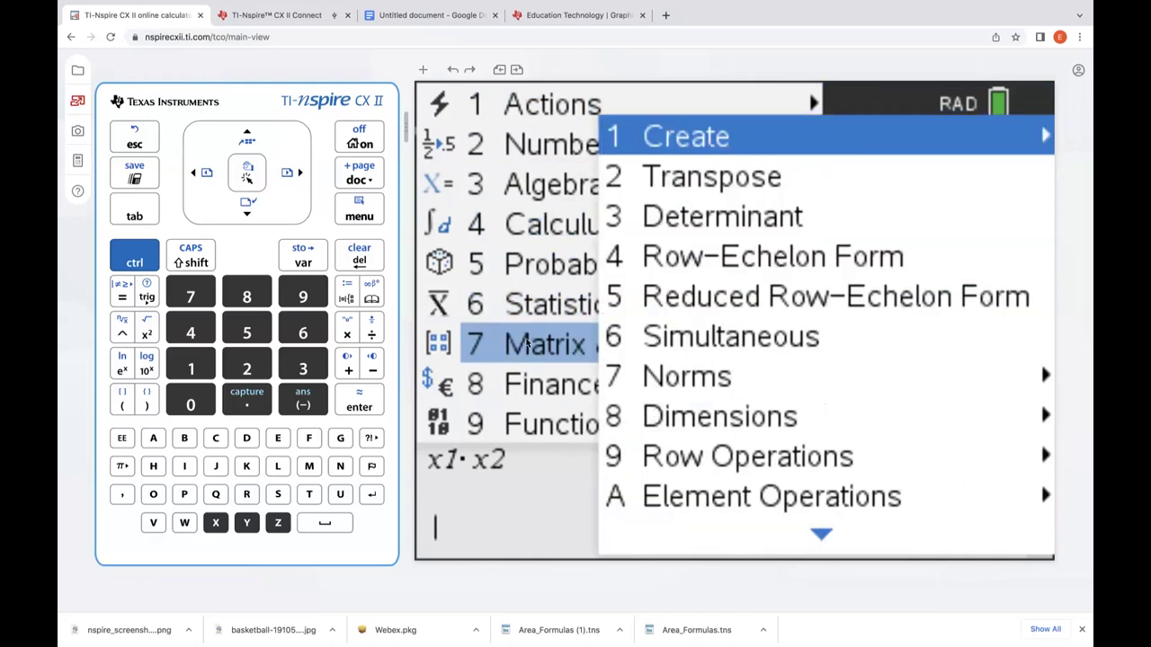
pyautogui.click(541, 185)
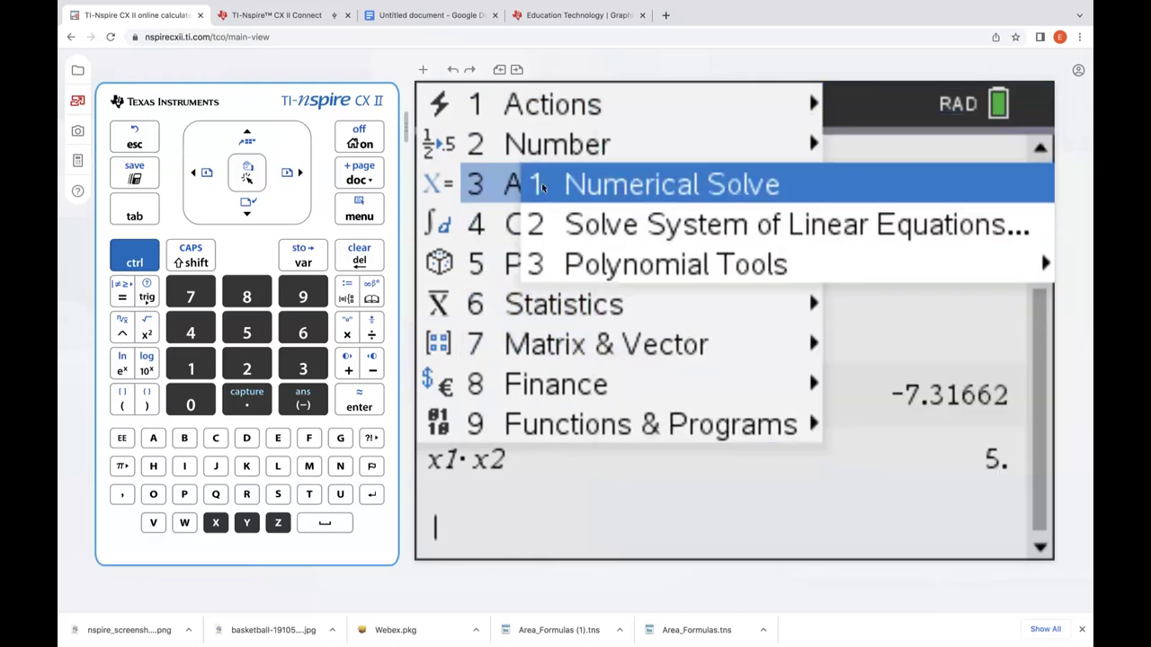
# Step: Calculate the least common multiple of 3 and 4 with the lcm function
pyautogui.click(566, 149)
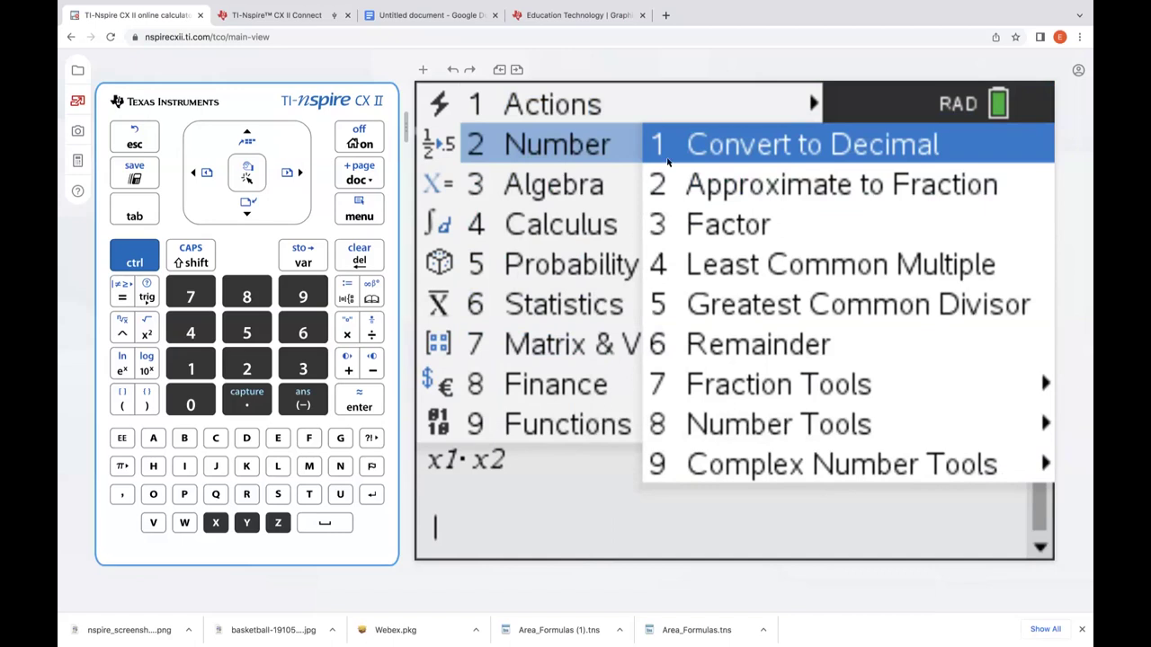
pyautogui.click(780, 266)
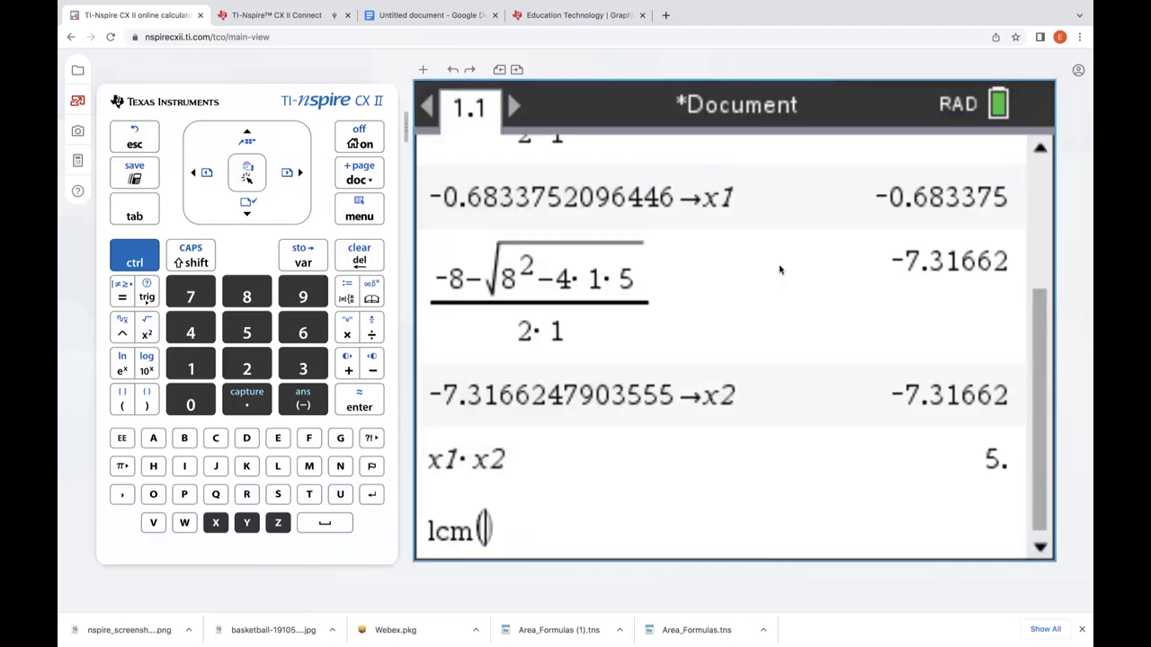
pyautogui.write('3,')
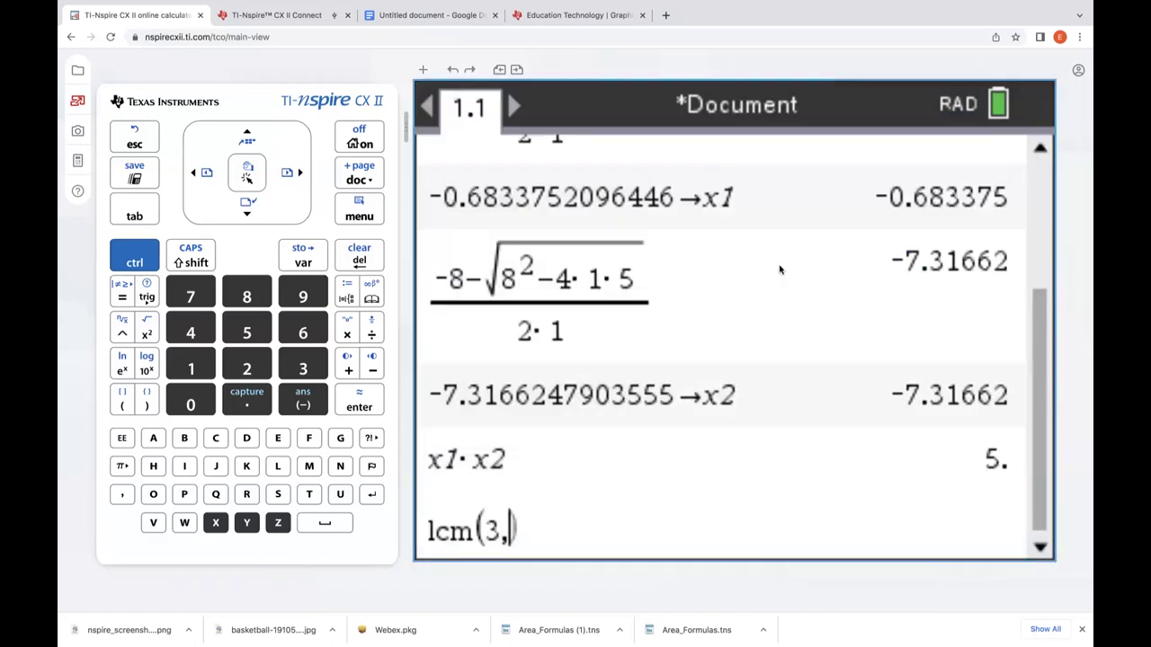
pyautogui.write('4')
pyautogui.press('Return')
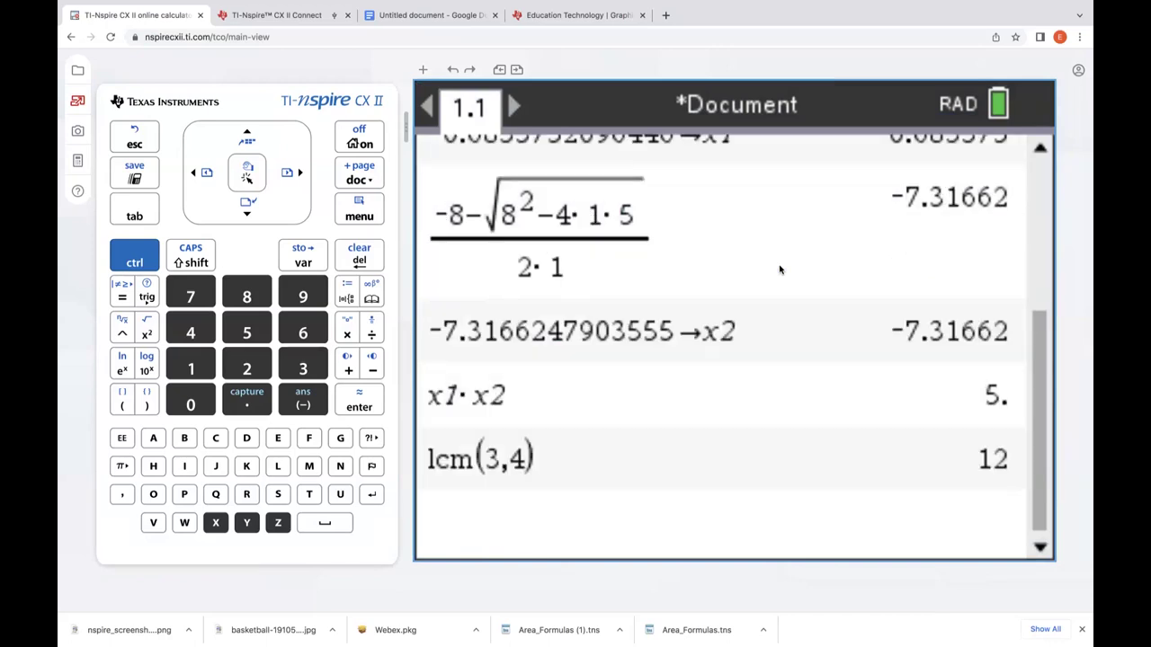
# Step: Solve the equation 2x+3=5 for x with the Numerical Solve command
pyautogui.click(372, 213)
pyautogui.moveTo(559, 186)
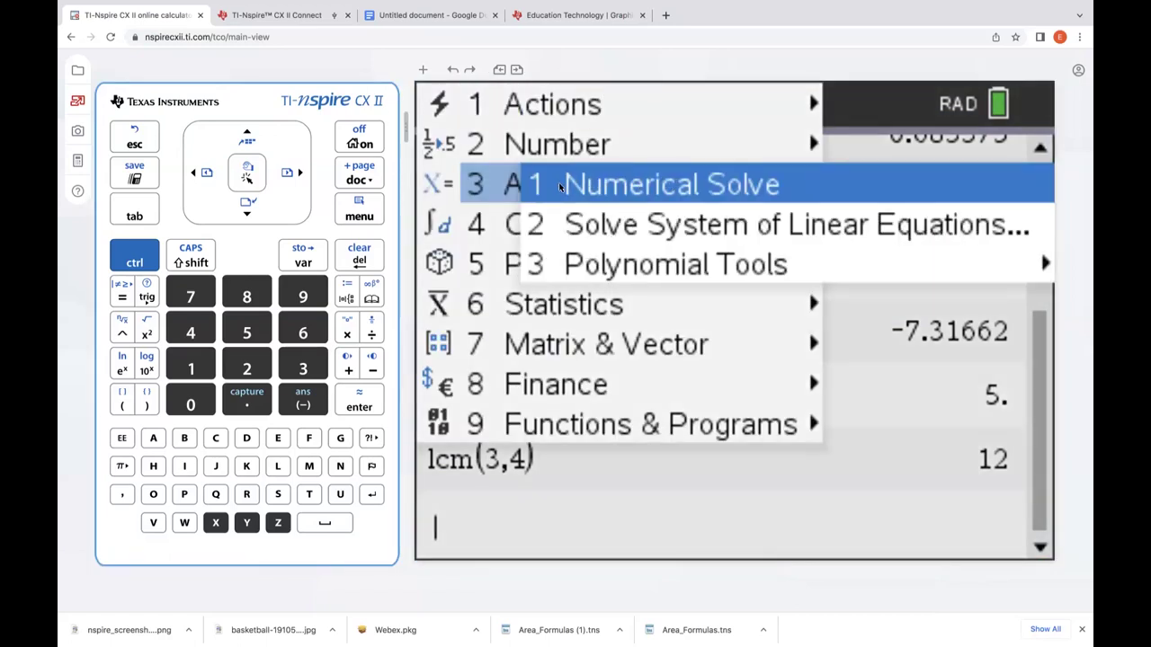
pyautogui.click(558, 184)
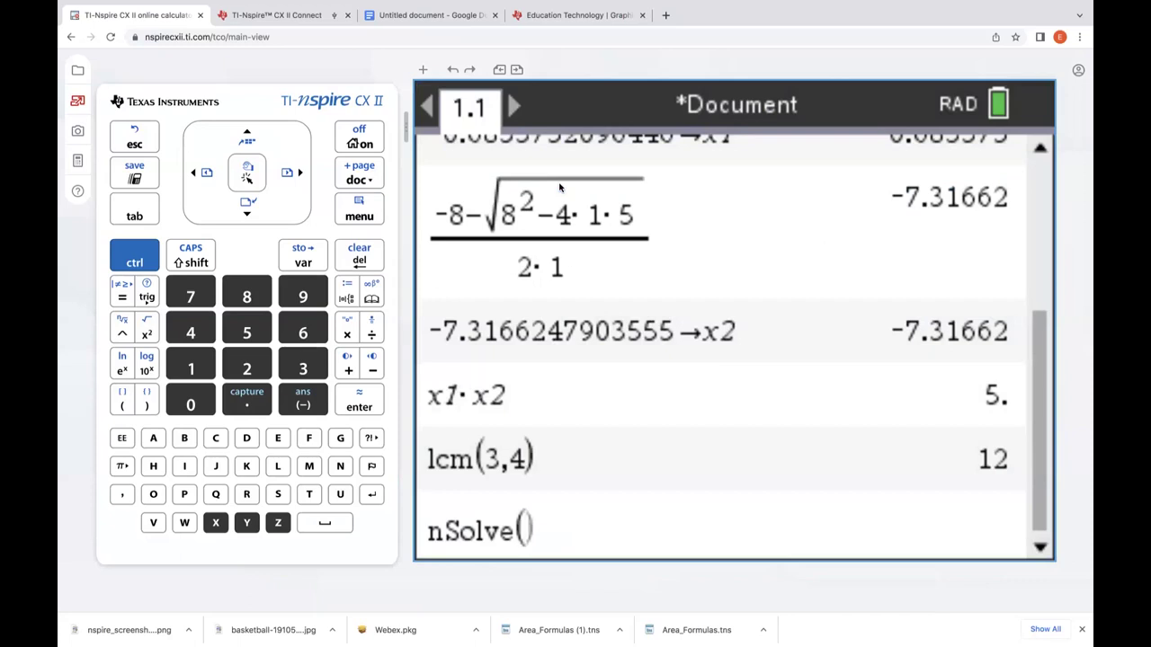
pyautogui.write('2x+3')
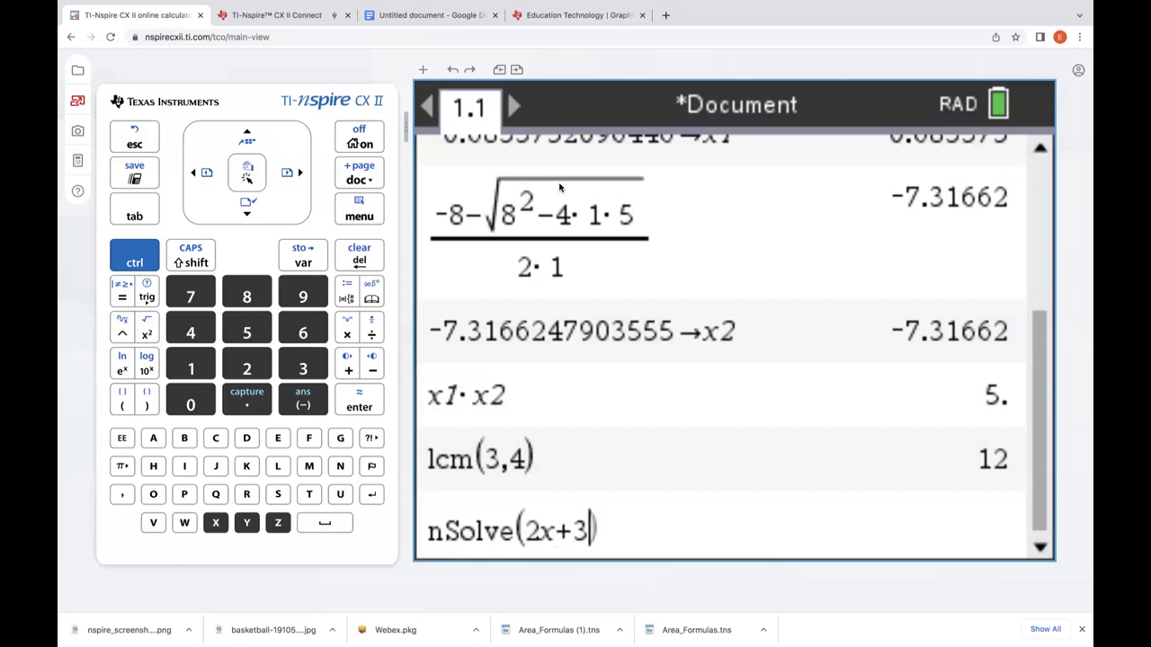
pyautogui.click(122, 298)
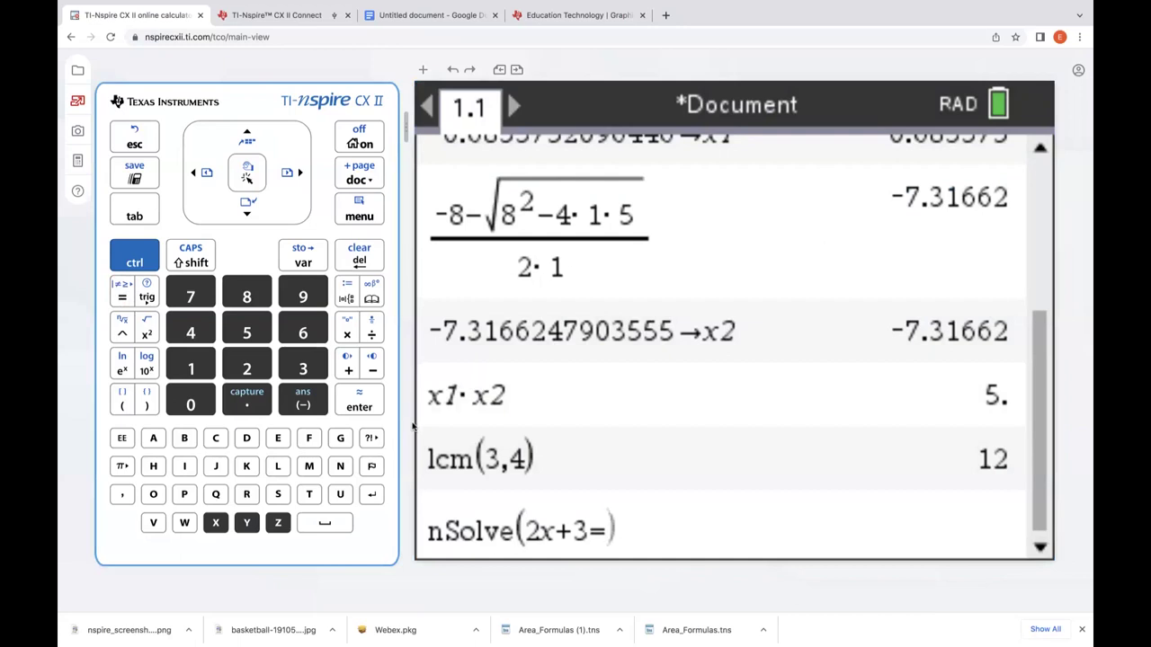
pyautogui.write('5,x')
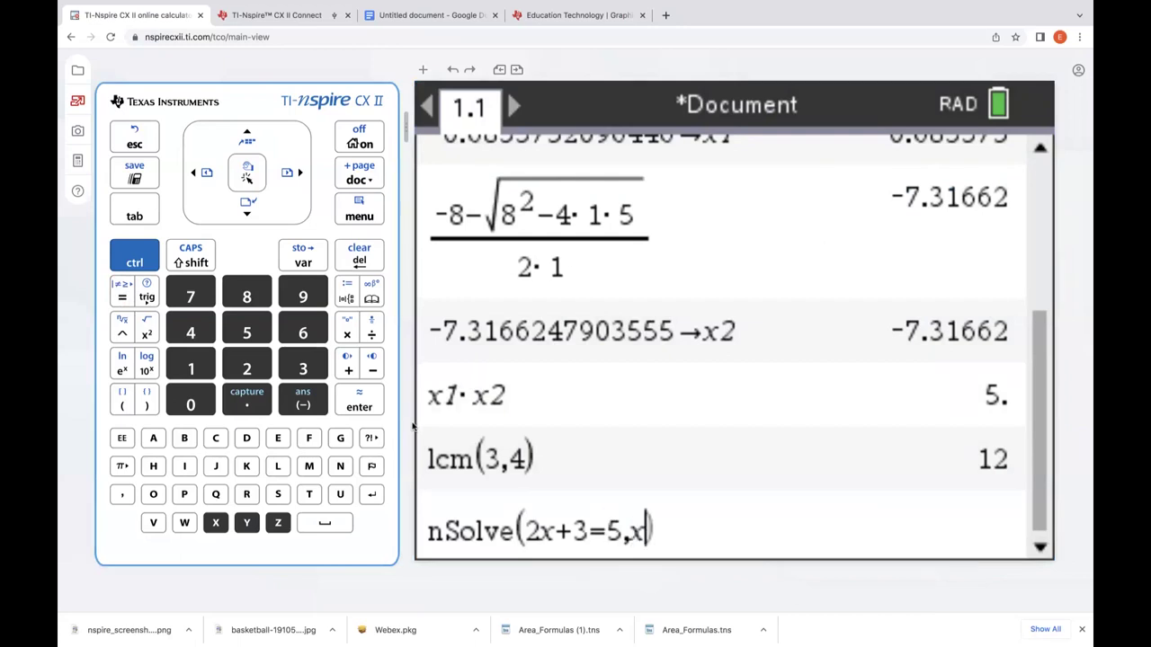
pyautogui.press('Return')
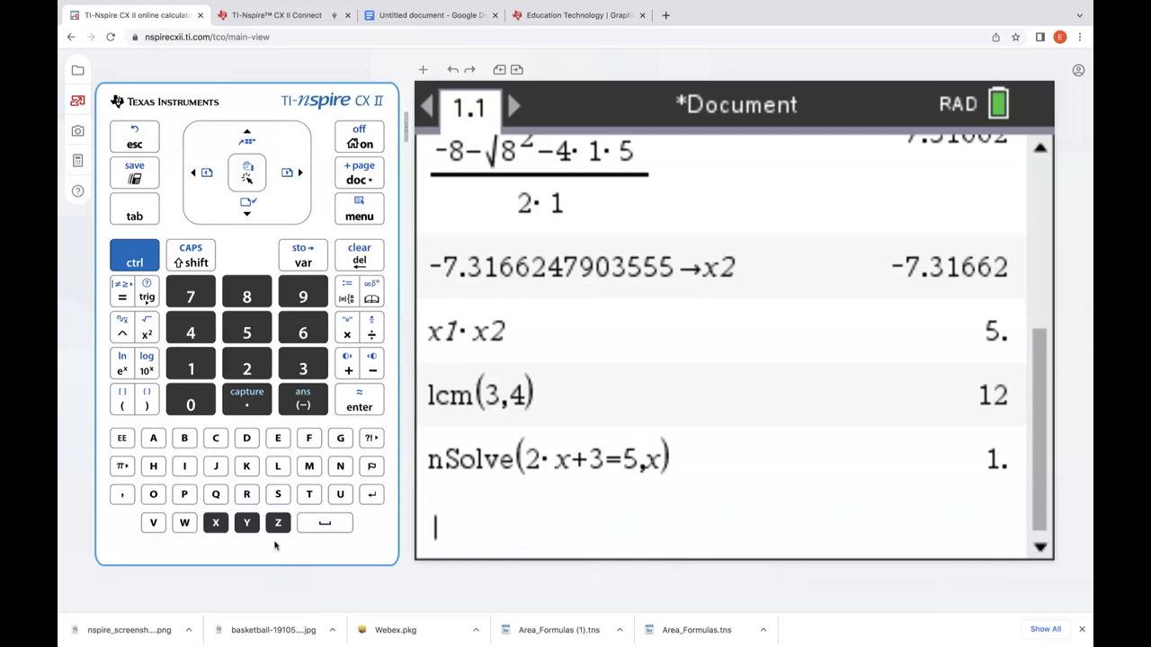
# Step: Evaluate pi·5² on the next entry line, entering the constant as the text pi
pyautogui.write('pi')
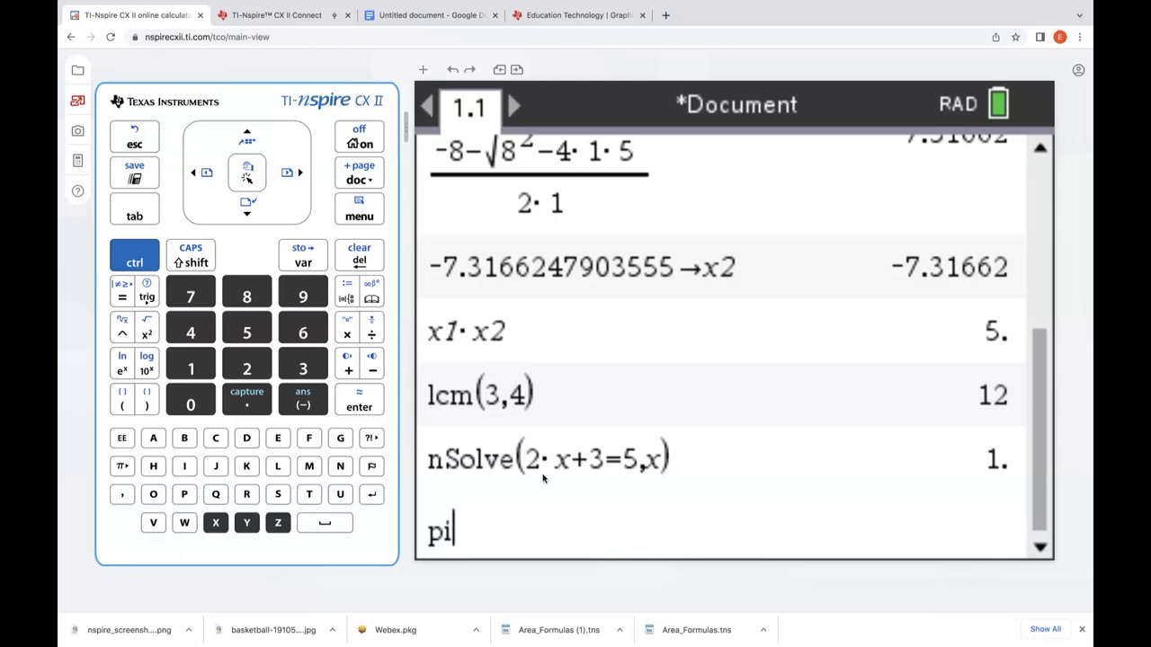
pyautogui.click(353, 340)
pyautogui.write('5')
pyautogui.click(147, 335)
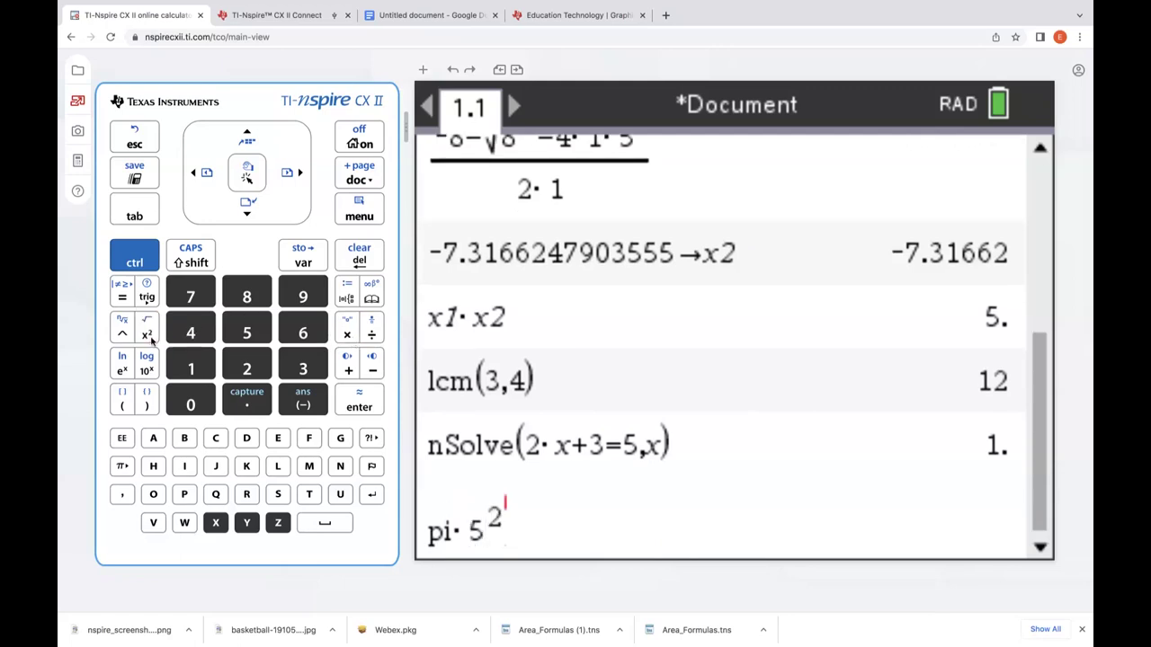
pyautogui.press('Return')
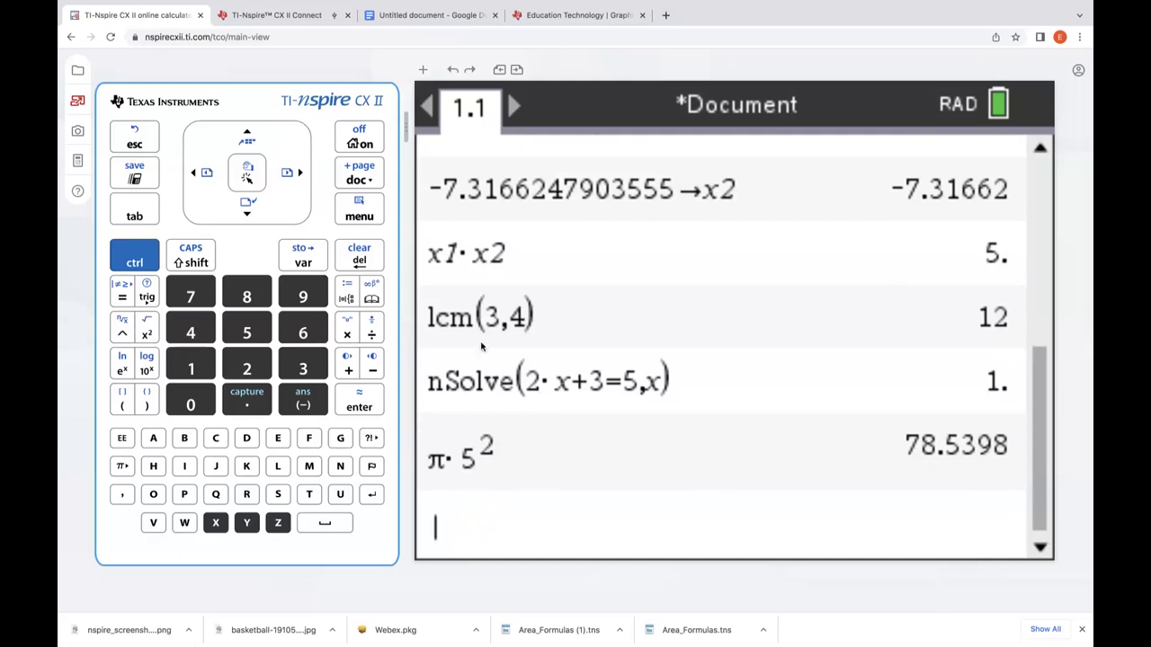
# Step: Add a Graphs page to the document and plot f1(x)=3x-8
pyautogui.click(424, 71)
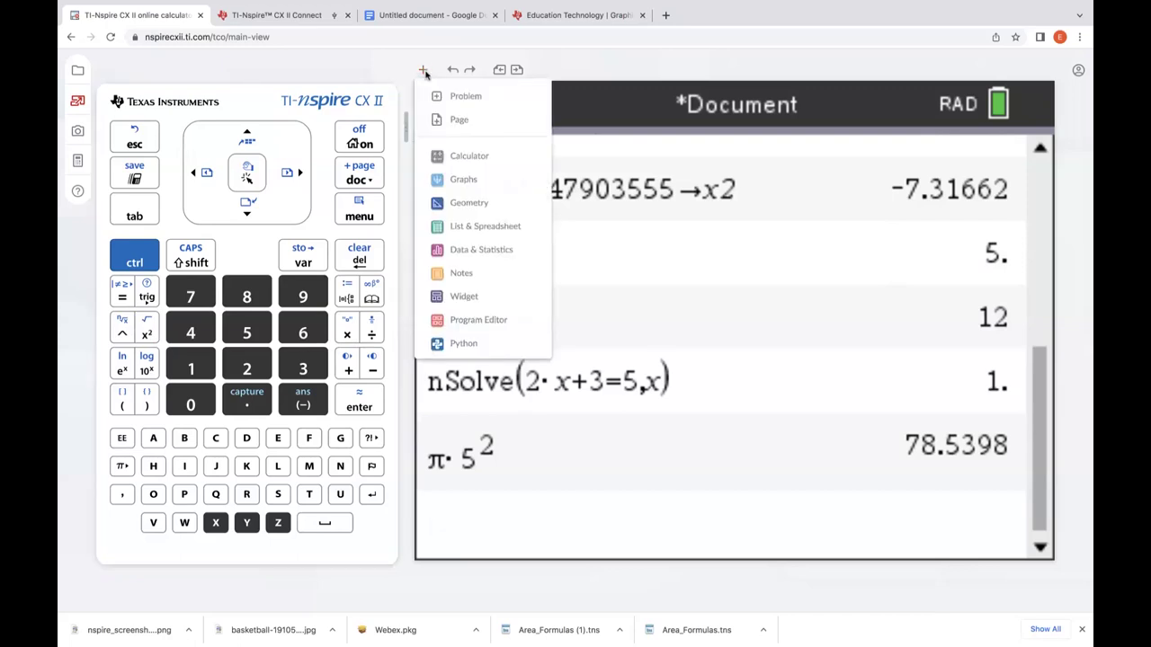
pyautogui.click(473, 182)
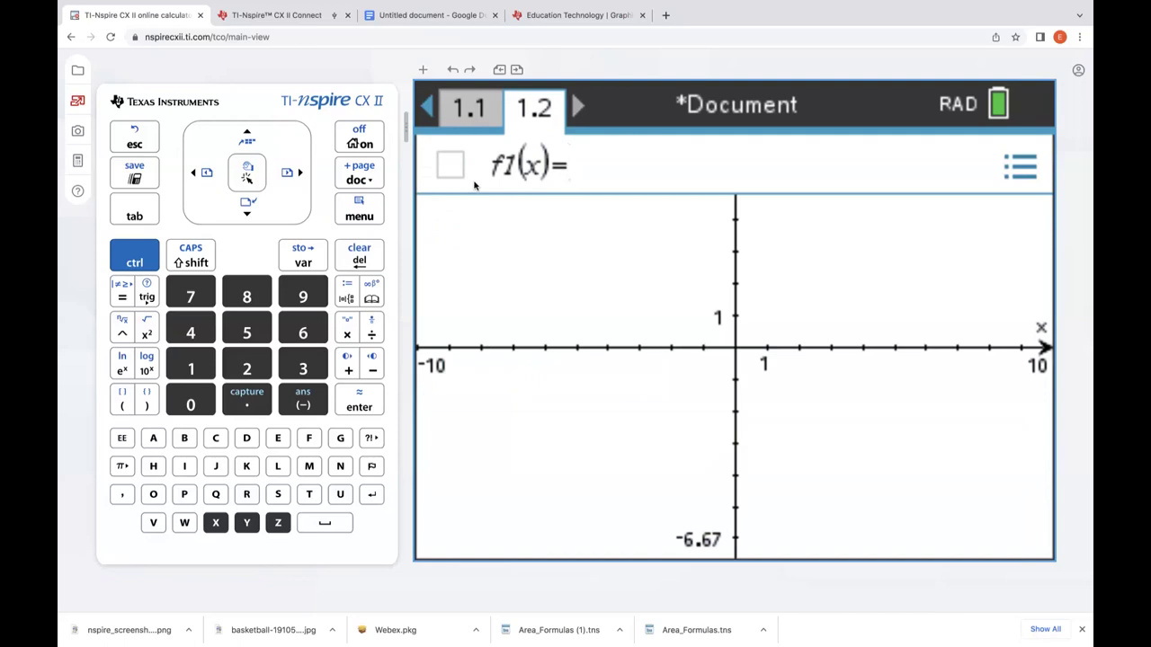
pyautogui.write('3x-8')
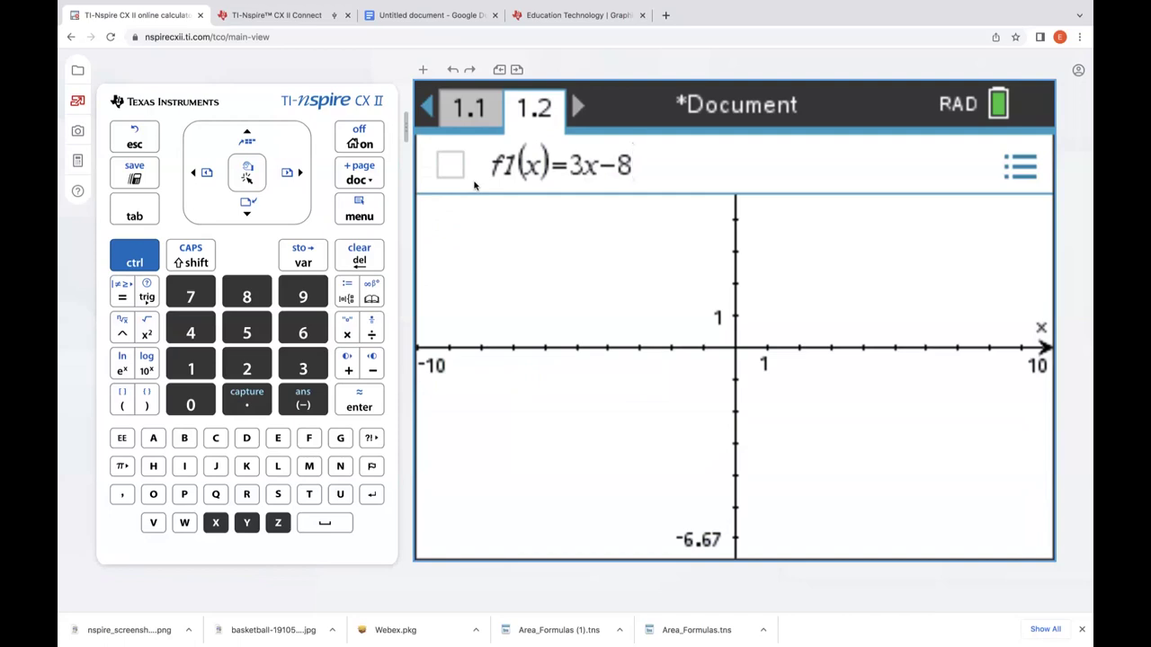
pyautogui.press('Return')
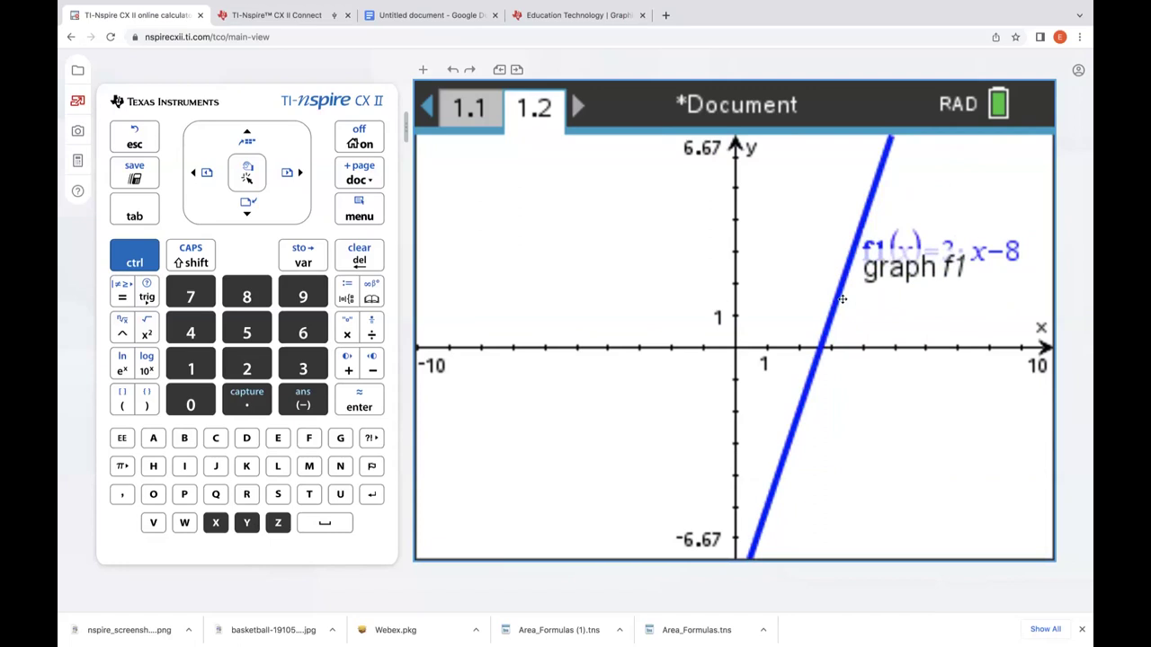
# Step: Try shifting the f1 line to about f1(x)=3·x-5.41, and undo, redo and undo the move again
pyautogui.moveTo(842, 299); pyautogui.dragTo(812, 293)
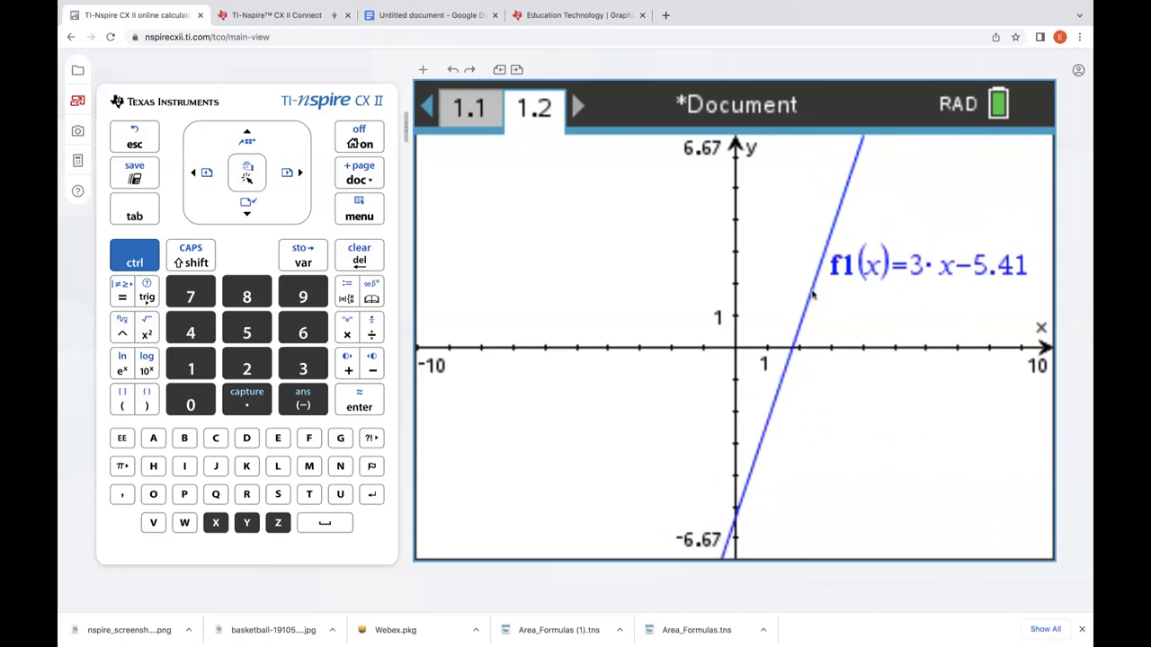
pyautogui.click(454, 71)
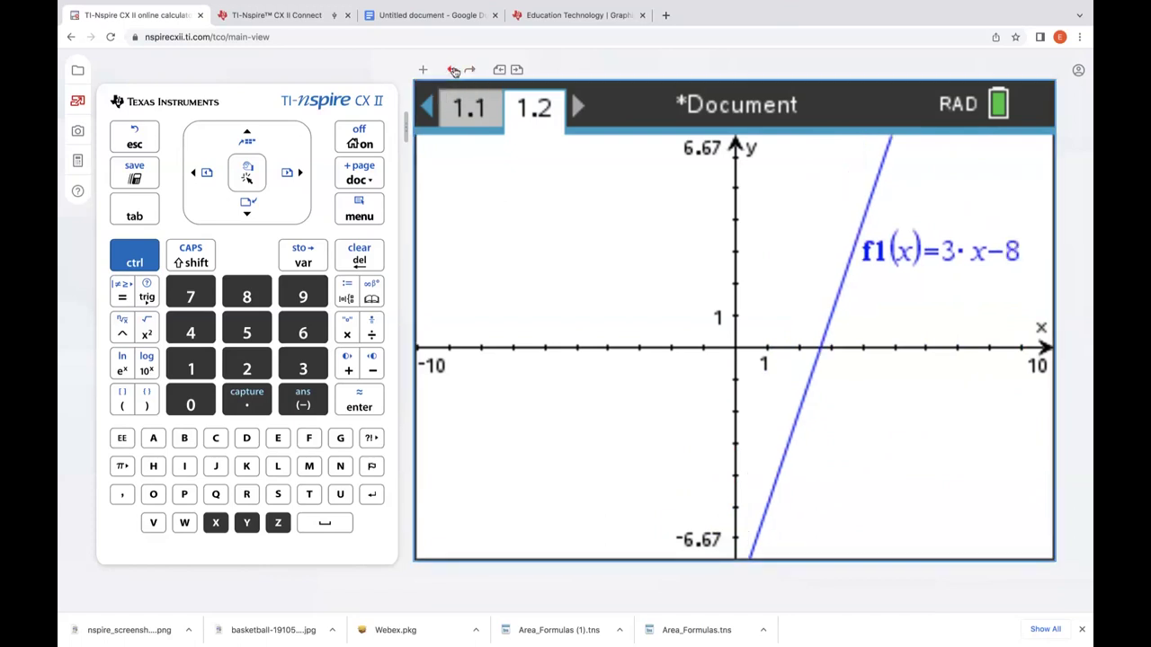
pyautogui.click(470, 70)
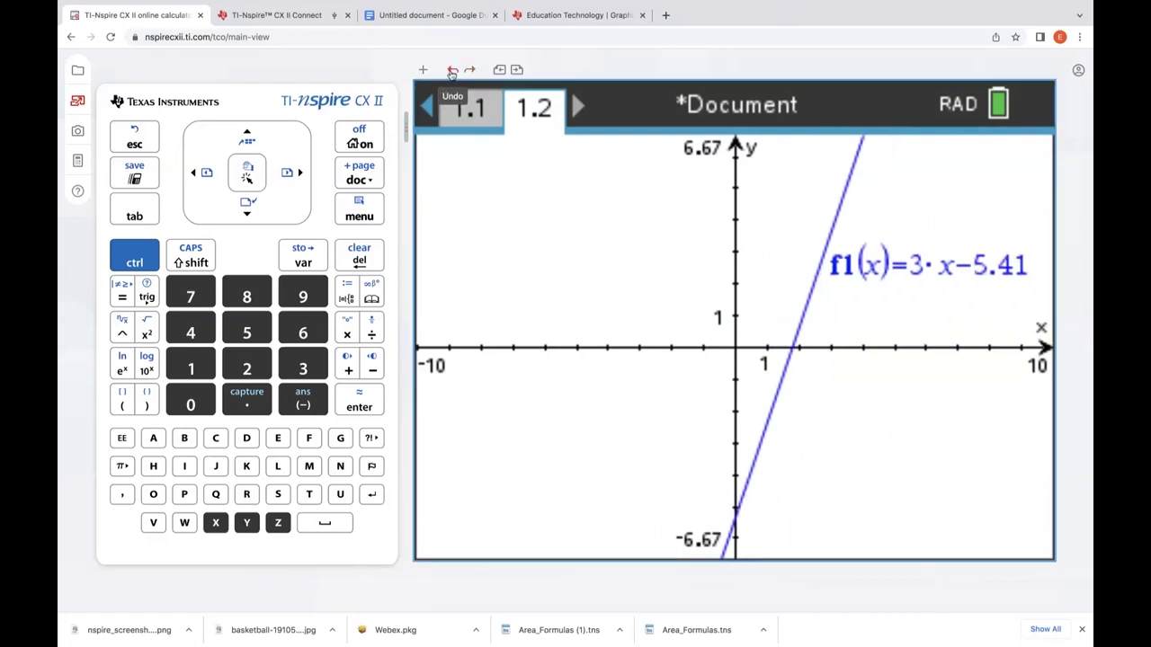
pyautogui.click(453, 71)
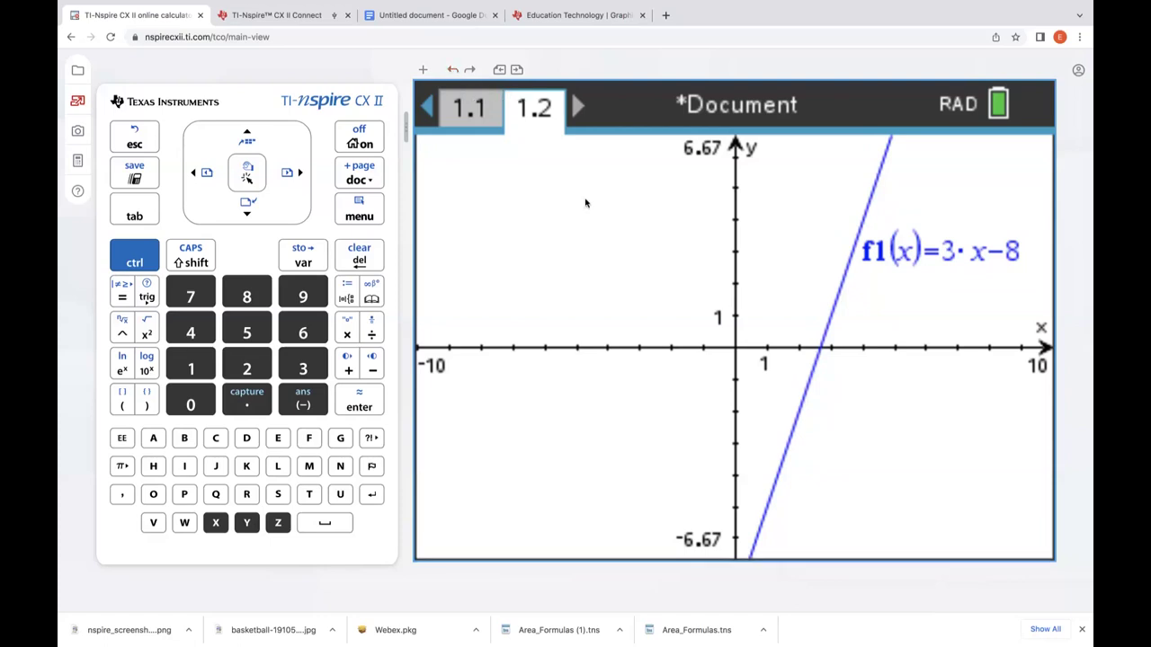
# Step: Change the line color of the f1 graph to Brown
pyautogui.rightClick(847, 280)
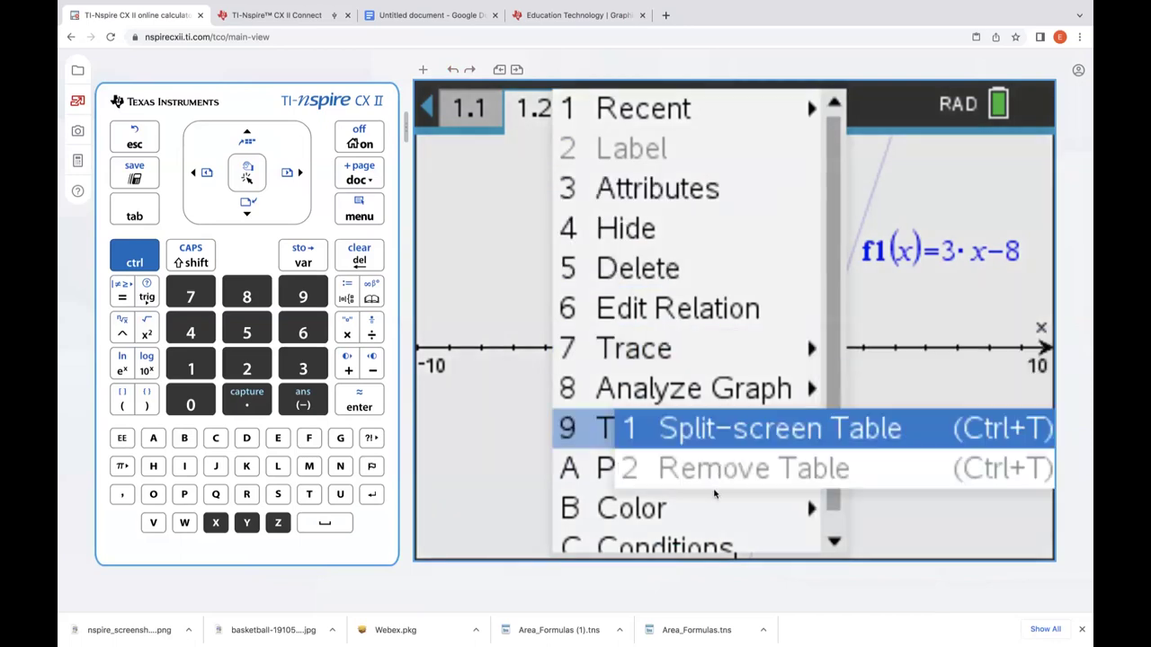
pyautogui.moveTo(707, 509)
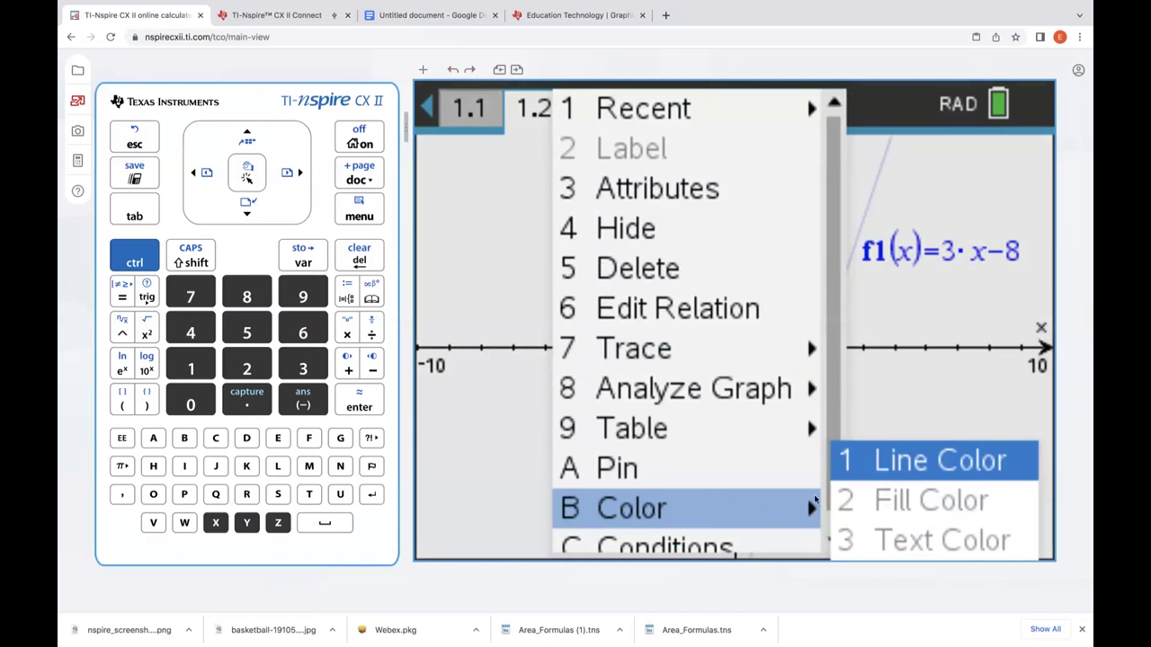
pyautogui.click(873, 464)
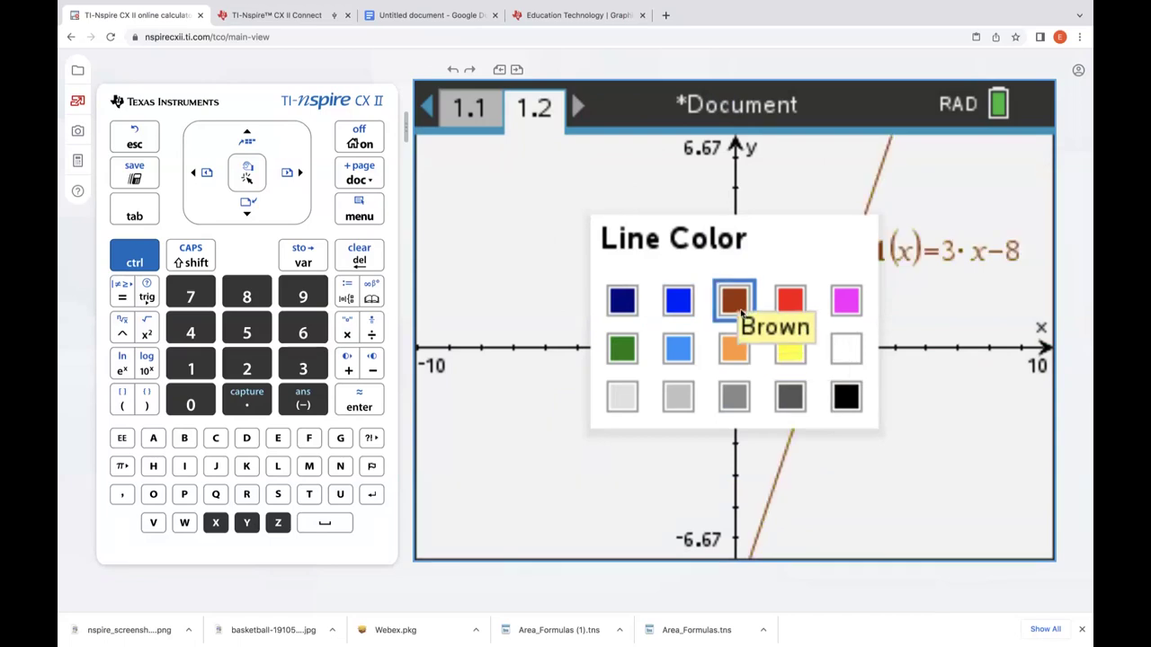
pyautogui.click(741, 312)
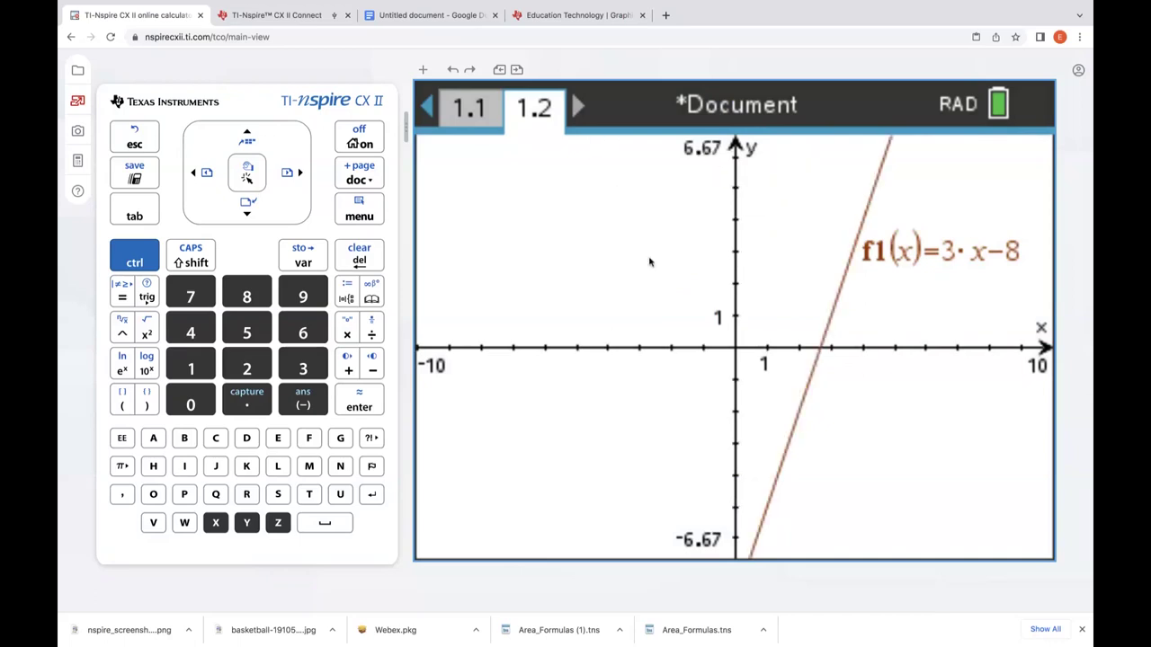
# Step: Plot a second function, f2(x)=0.25·x²-7, on the Graphs page
pyautogui.hotkey('ctrl', 'g')
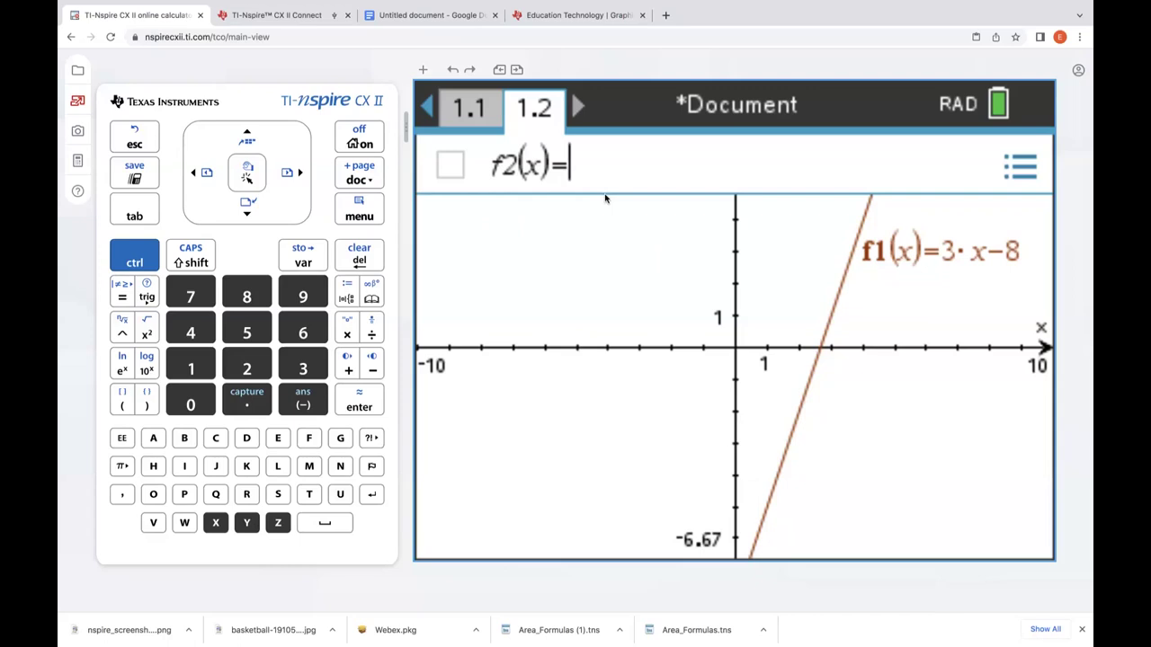
pyautogui.write('0.25')
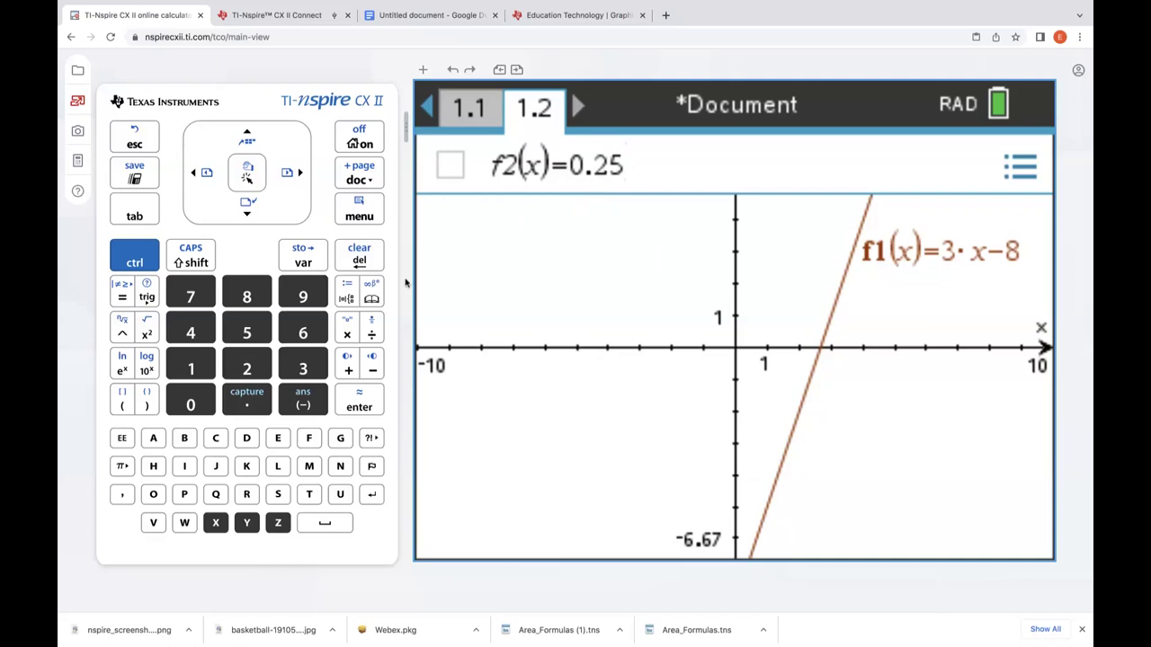
pyautogui.click(348, 334)
pyautogui.write('x')
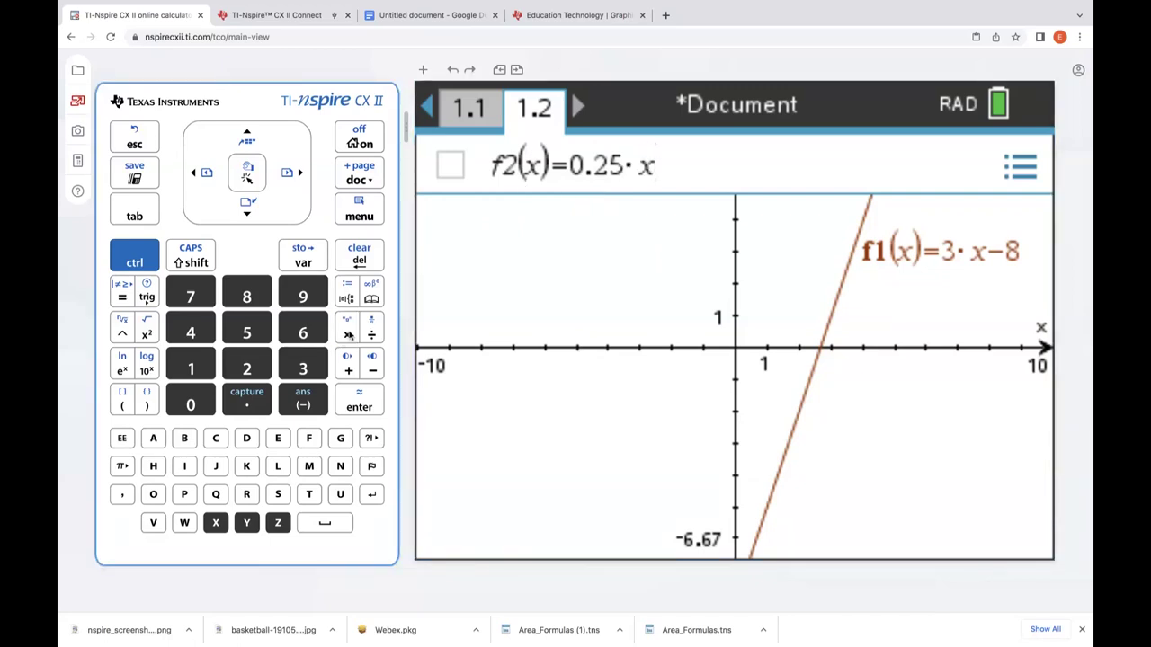
pyautogui.write('^2')
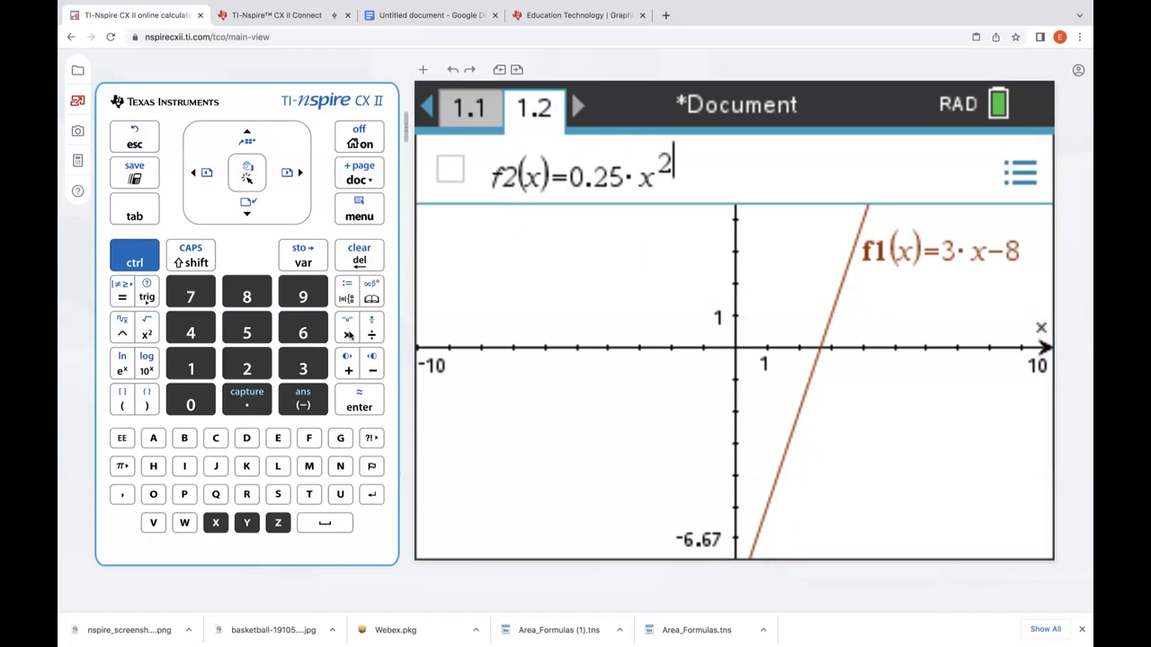
pyautogui.press('Right')
pyautogui.write('-7')
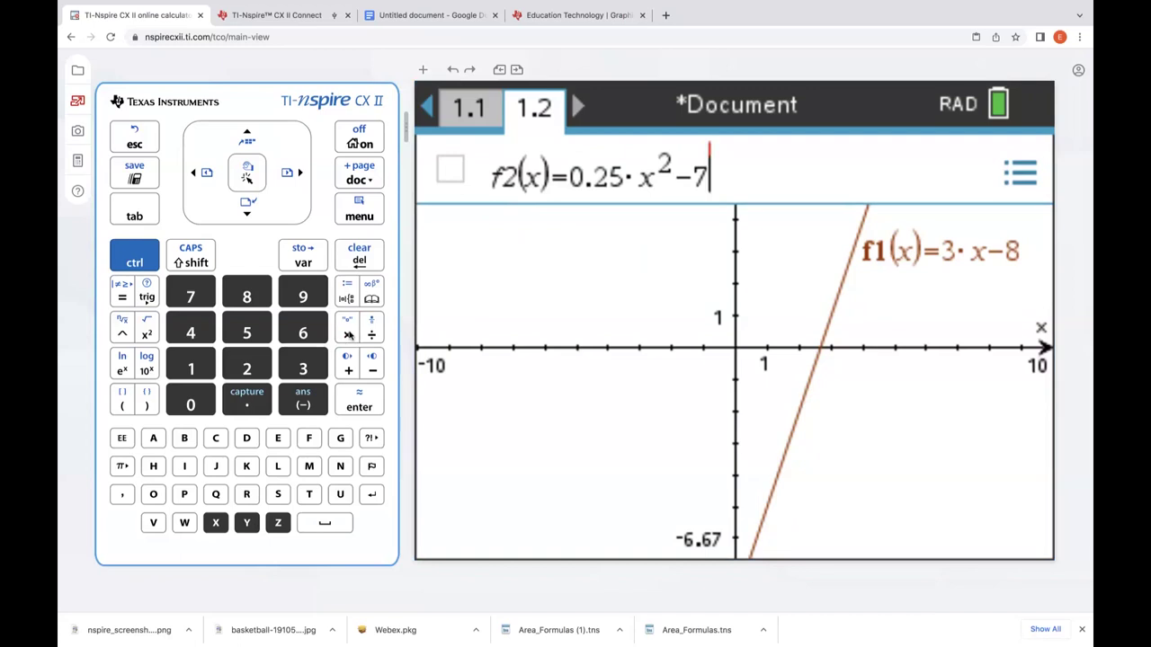
pyautogui.press('Return')
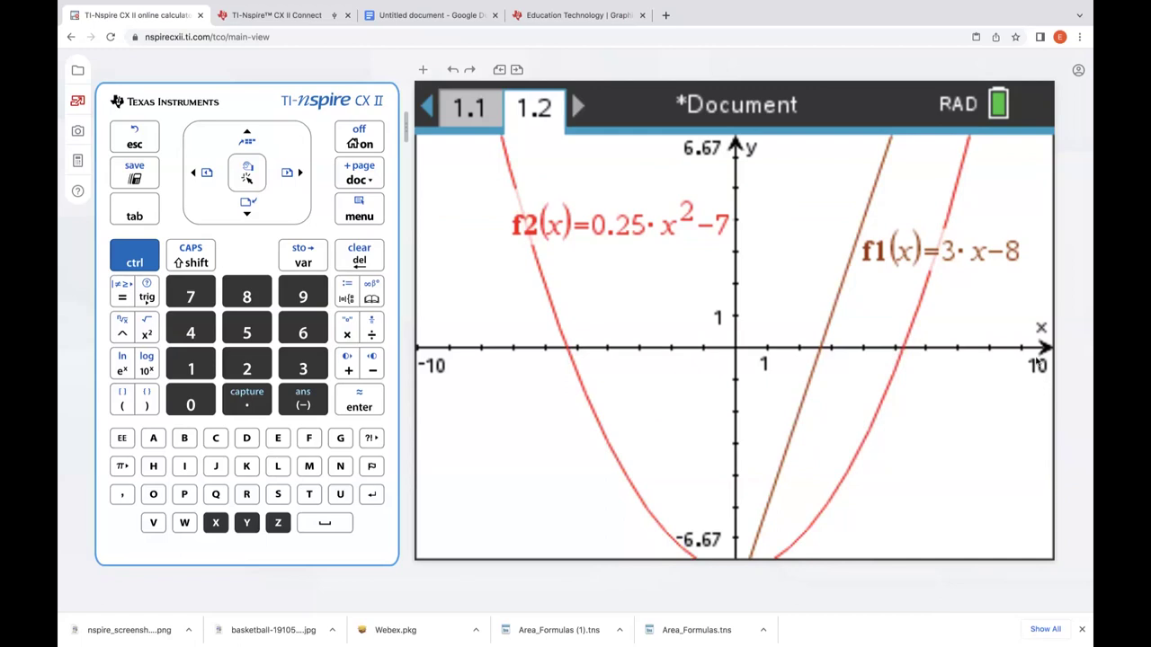
# Step: Set the x-axis maximum to 8 and the y-axis minimum to -10 by editing the axis end values on the graph
pyautogui.click(1037, 367)
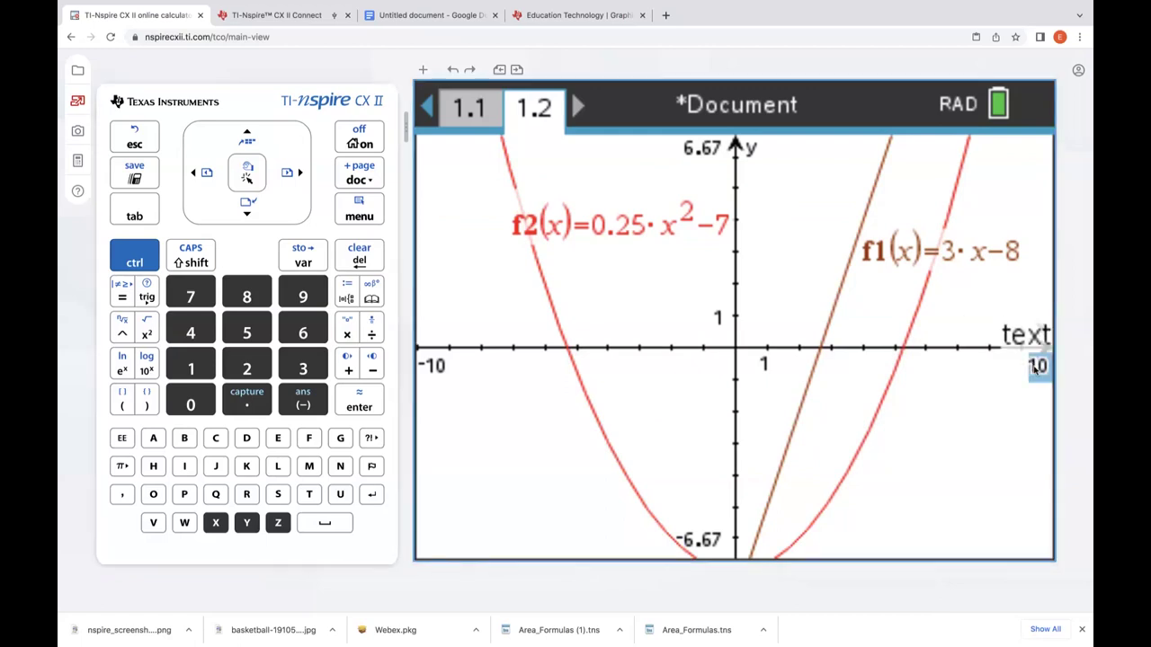
pyautogui.doubleClick(1035, 368)
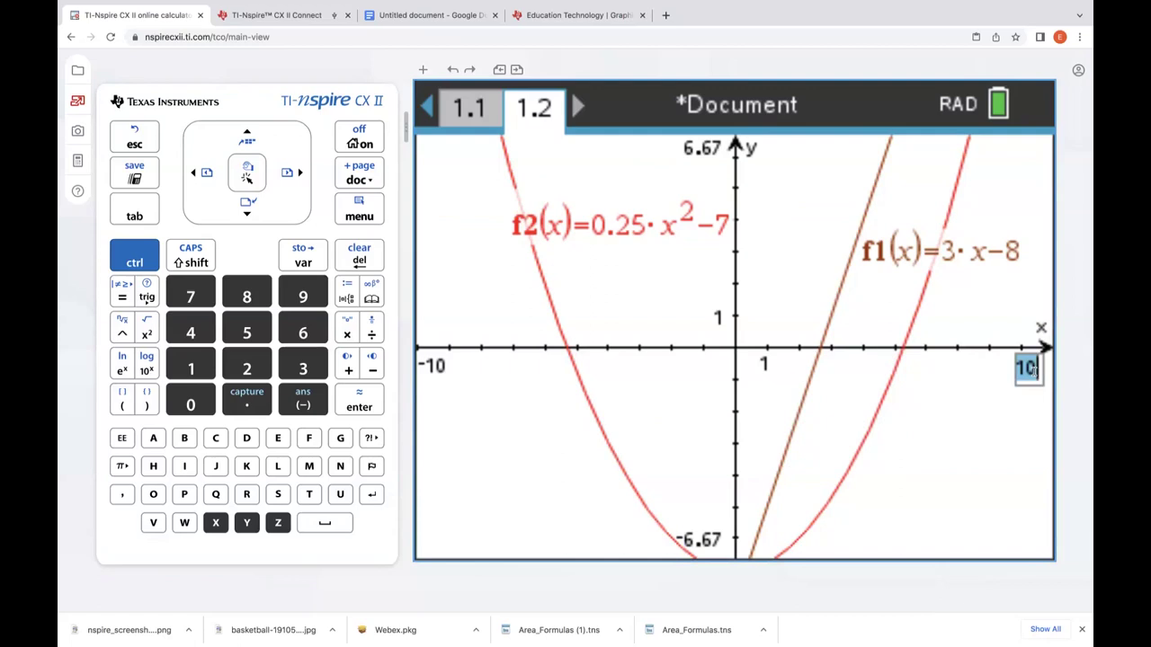
pyautogui.write('8')
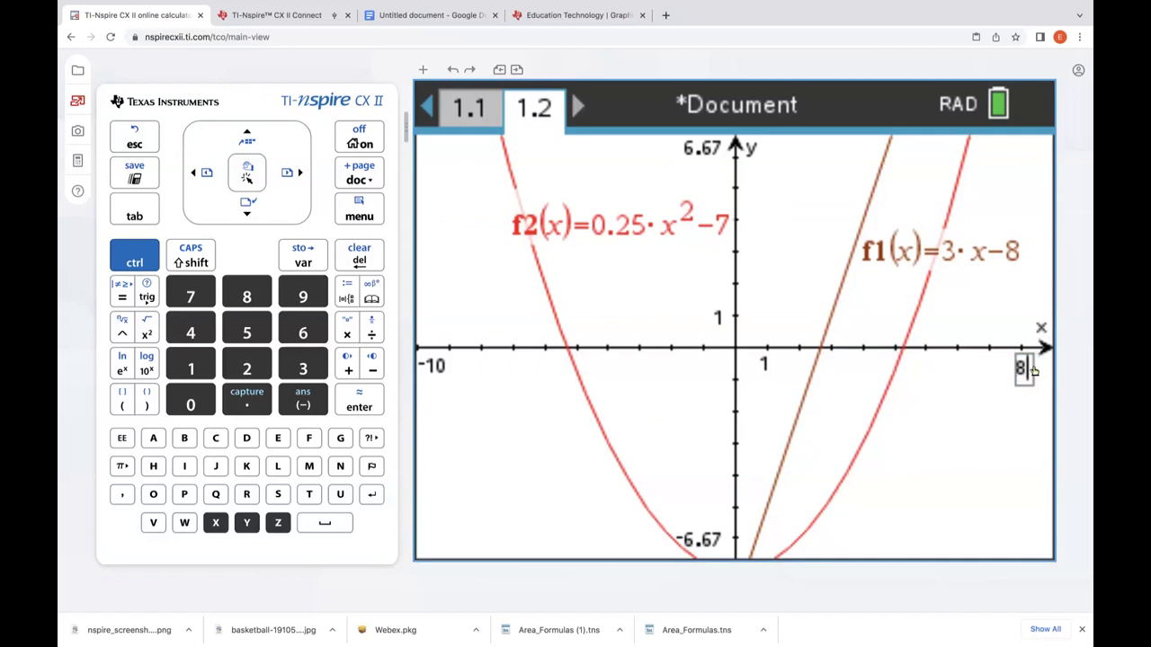
pyautogui.press('Tab')
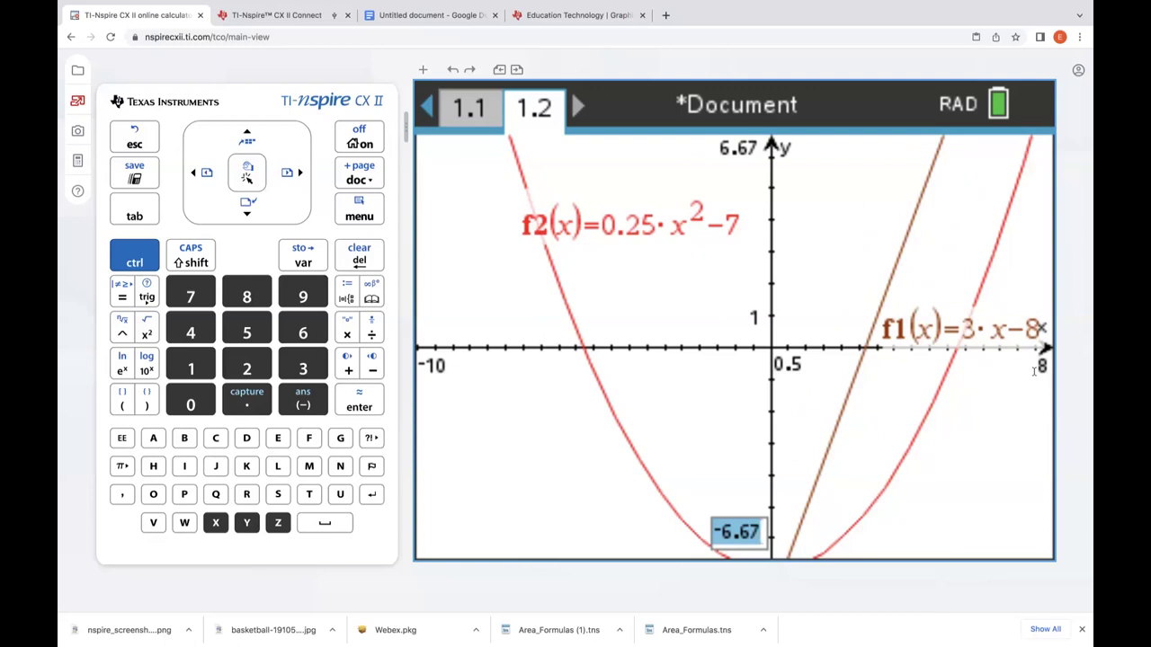
pyautogui.press('BackSpace')
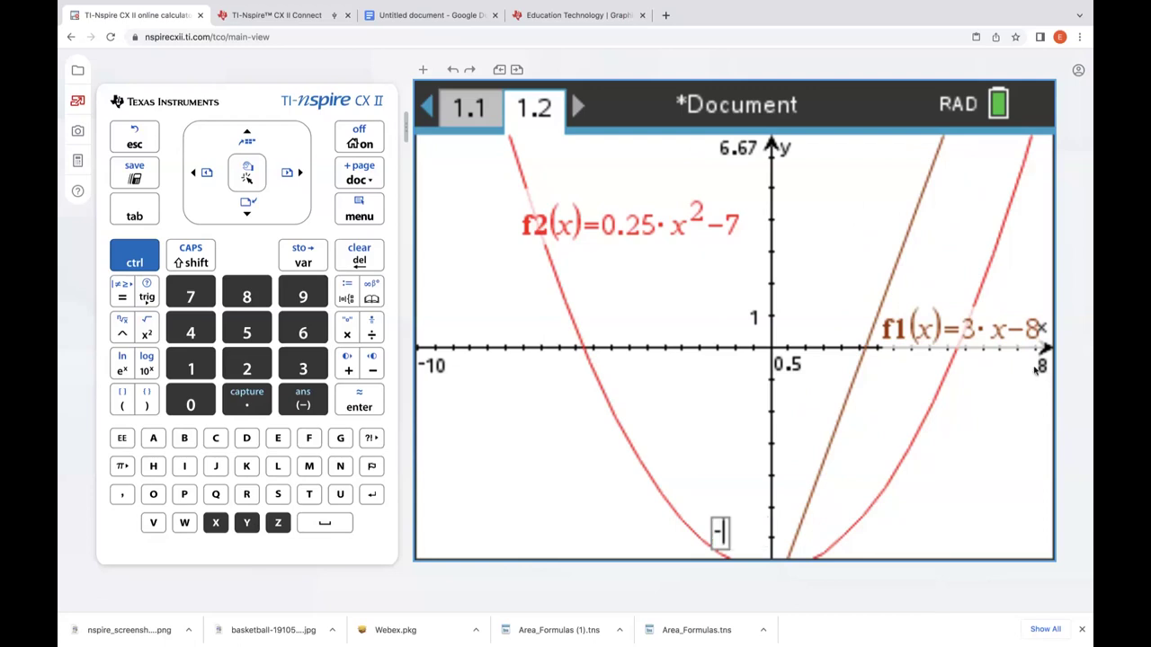
pyautogui.write('-10')
pyautogui.press('Tab')
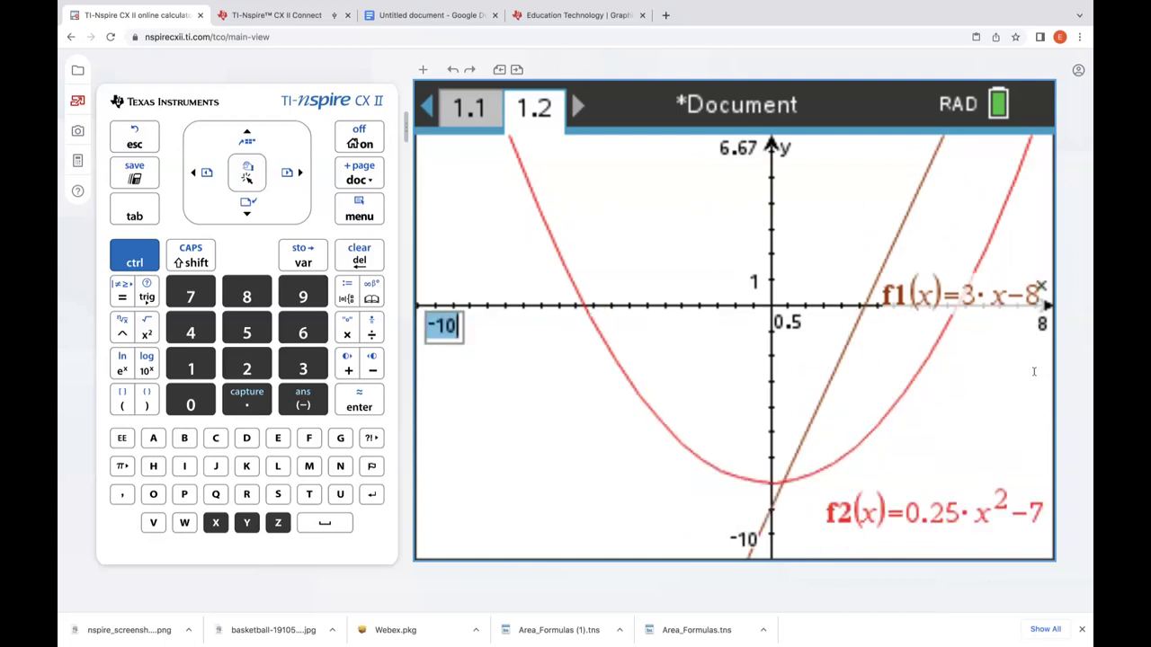
# Step: Set the y-axis maximum to 15 and the x-axis maximum to 20
pyautogui.press('Tab')
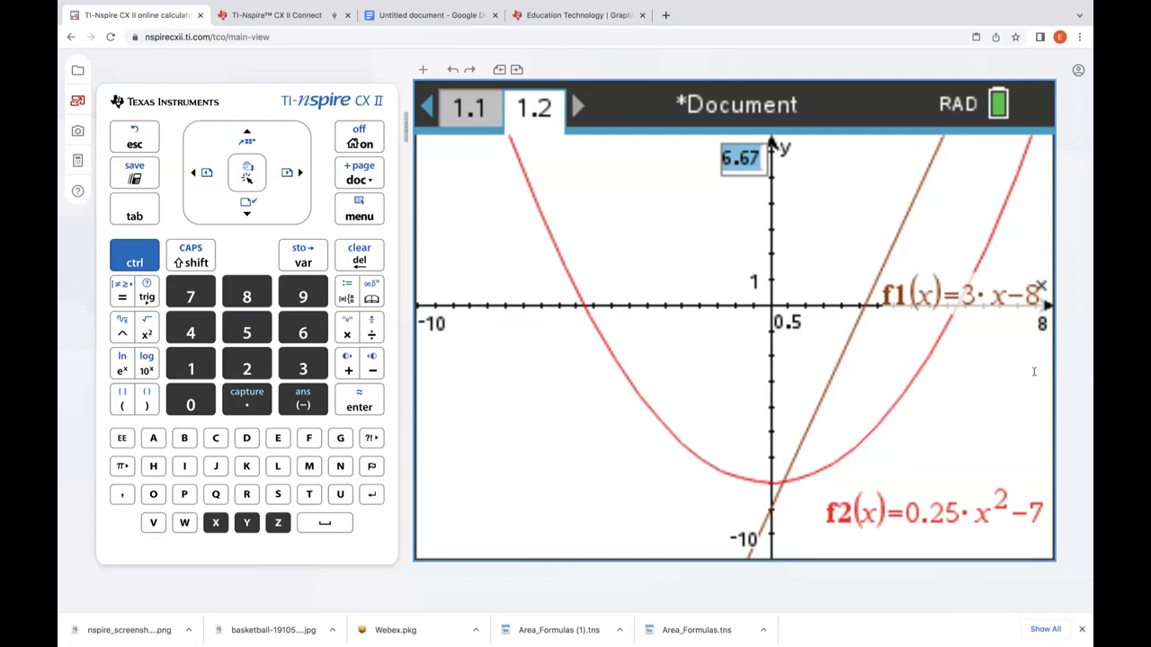
pyautogui.write('15')
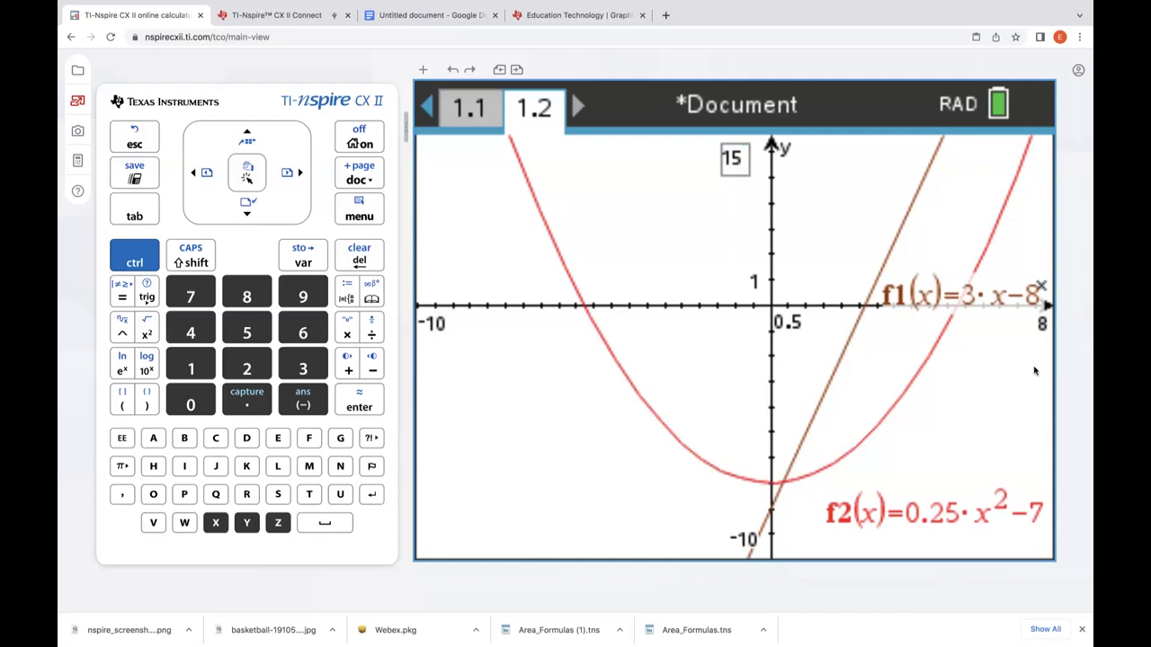
pyautogui.press('Tab')
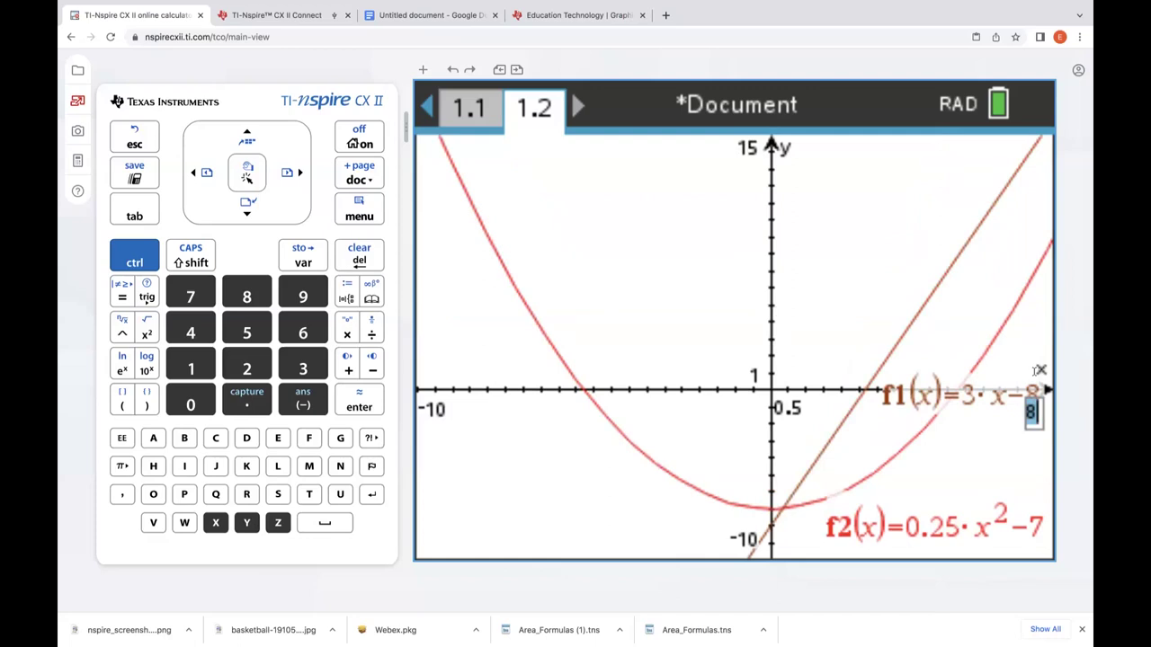
pyautogui.write('20')
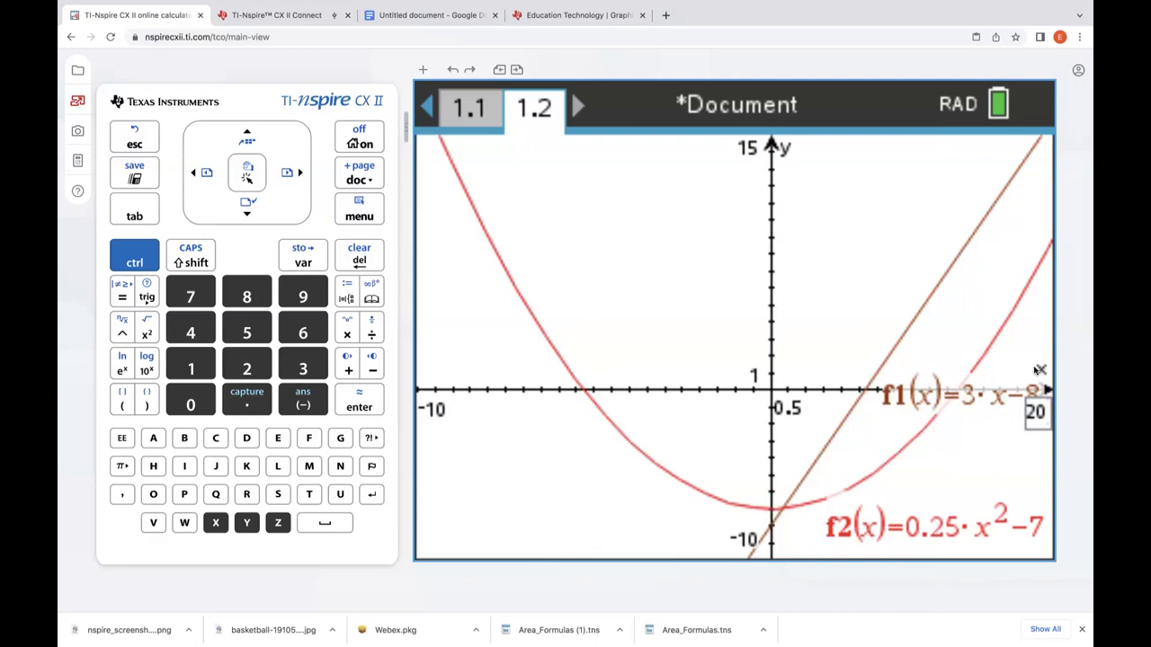
pyautogui.press('Tab')
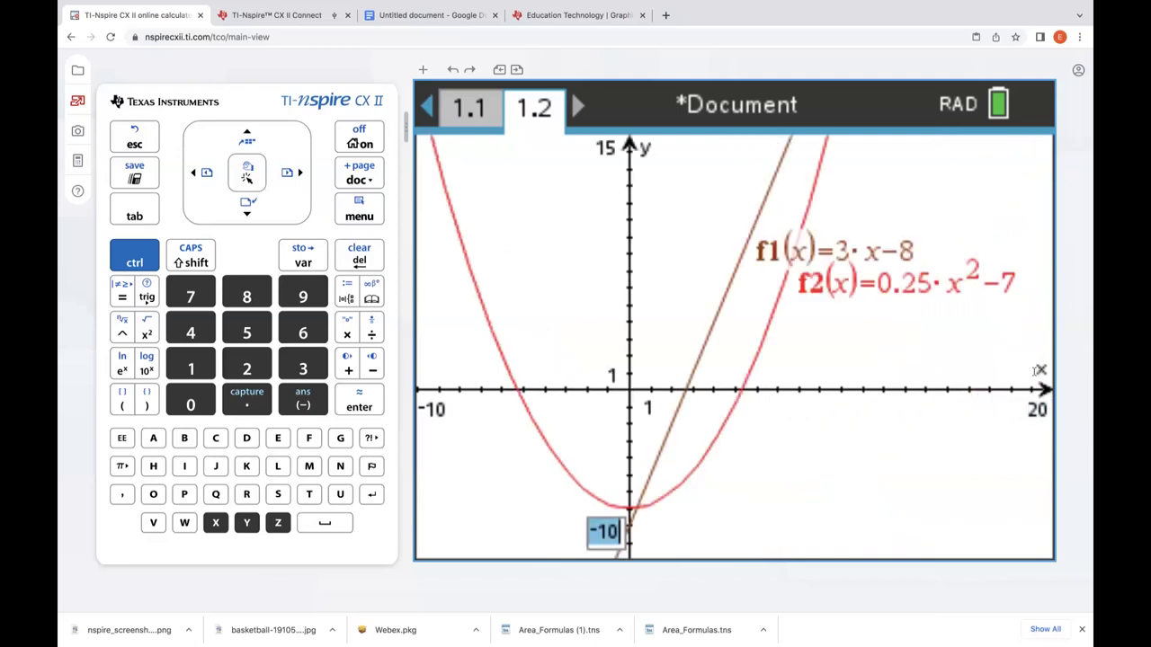
# Step: Set the y-axis maximum to 30 and finish editing the axis end values
pyautogui.press('Right')
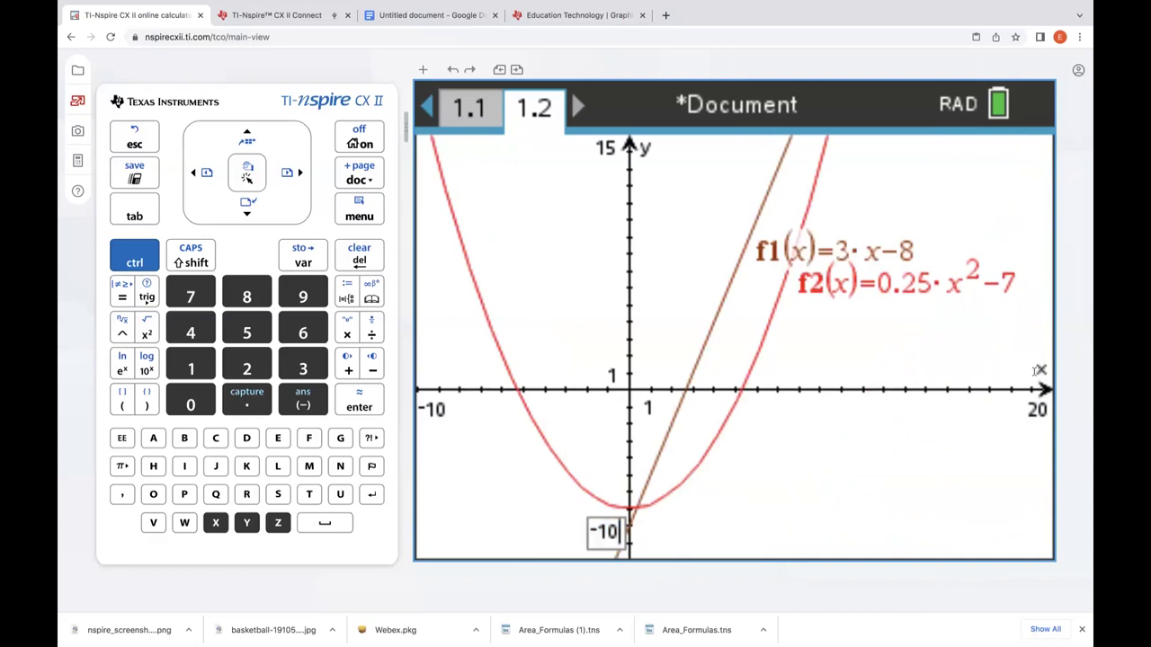
pyautogui.press('Tab')
pyautogui.press('Right')
pyautogui.press('Tab')
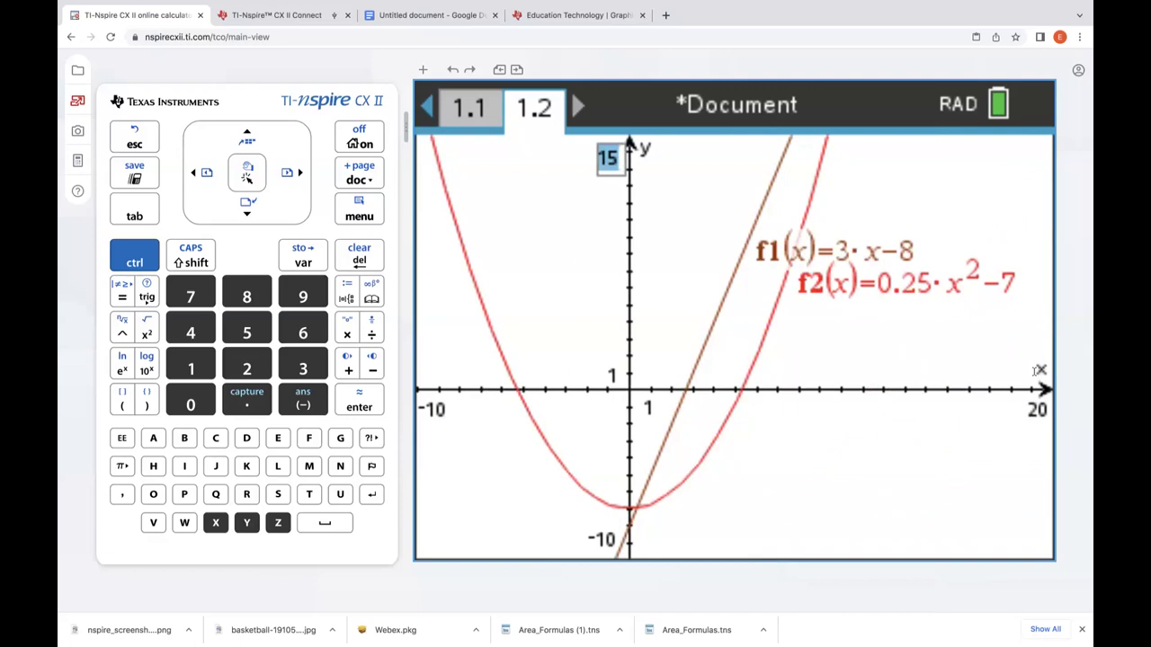
pyautogui.write('40')
pyautogui.press('BackSpace')
pyautogui.press('BackSpace')
pyautogui.write('30')
pyautogui.press('Tab')
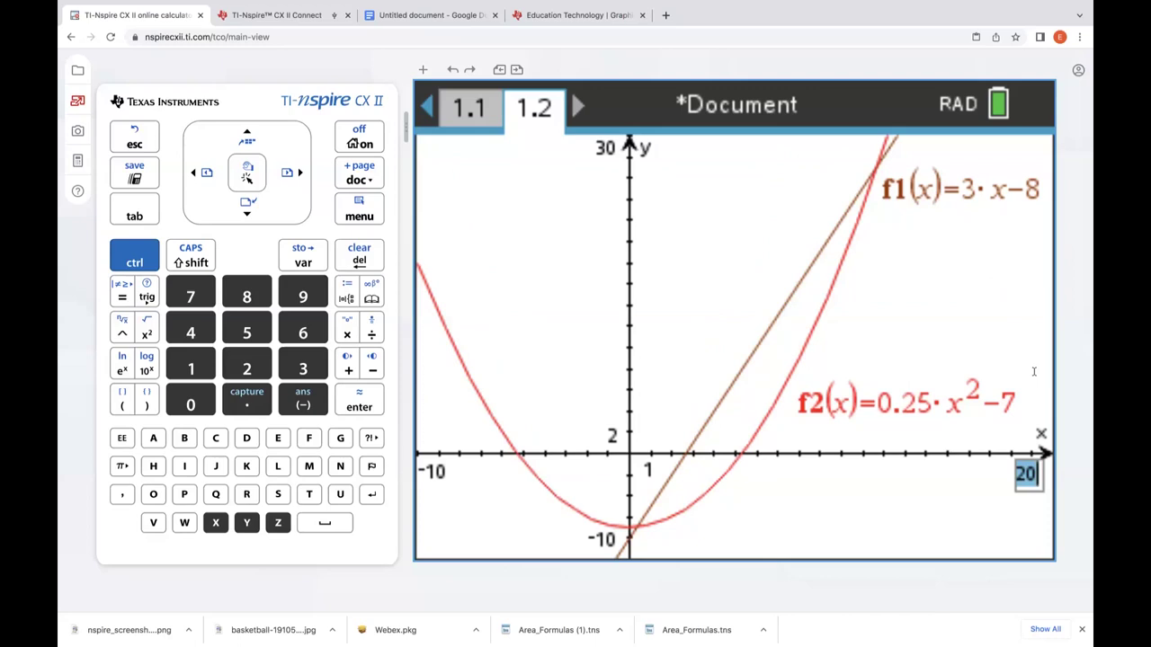
pyautogui.click(1034, 371)
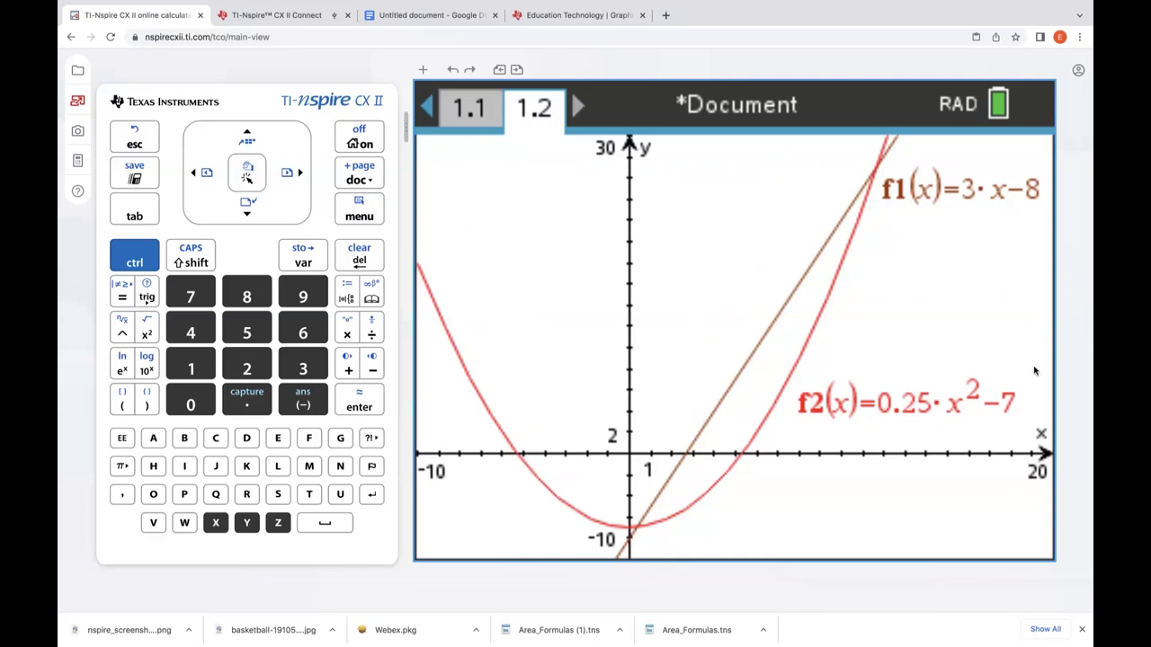
# Step: Review the available graphing commands, including Actions, View, Graph Entry/Edit, Window / Zoom, Trace, Analyze Graph and Table
pyautogui.click(358, 214)
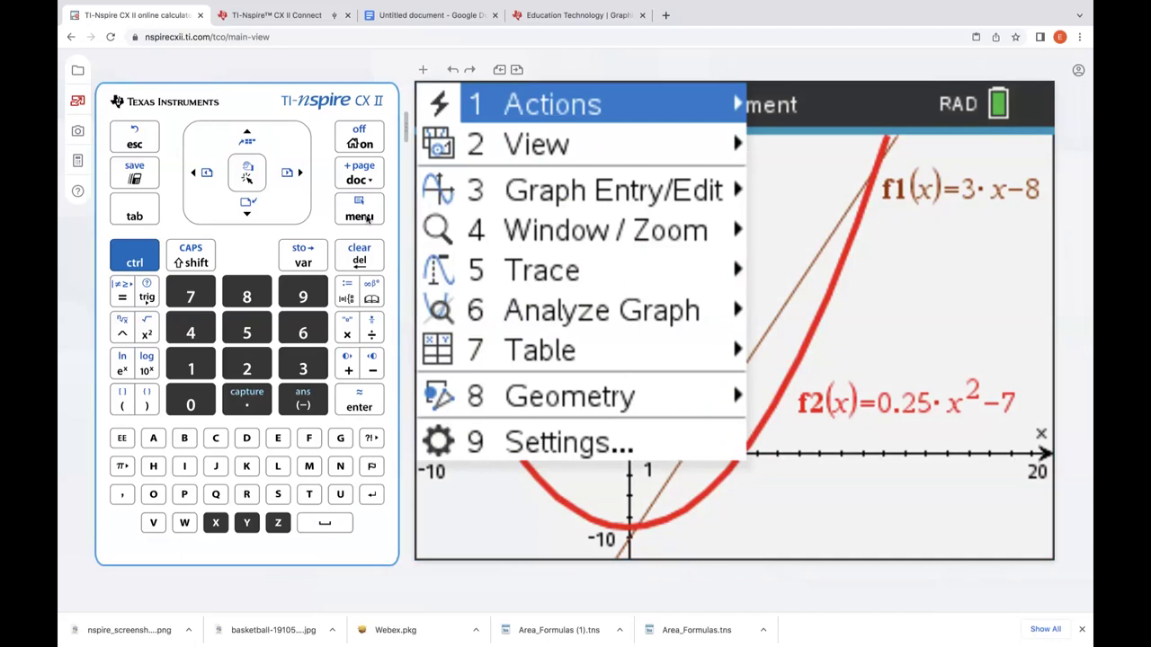
pyautogui.moveTo(491, 159)
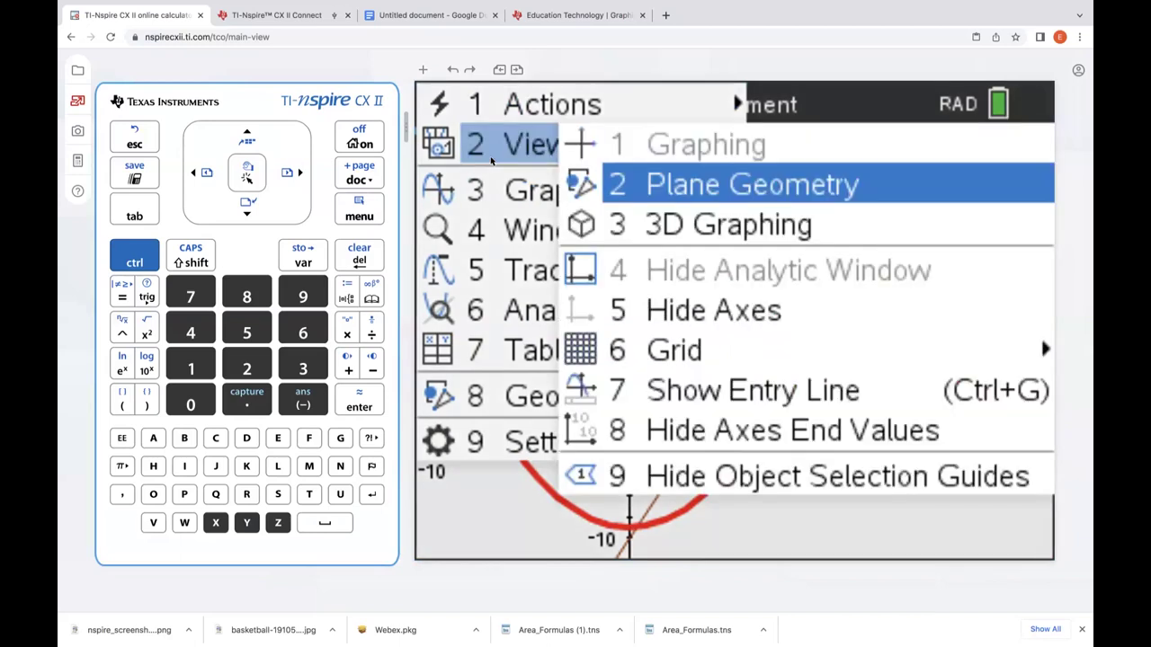
pyautogui.moveTo(535, 113)
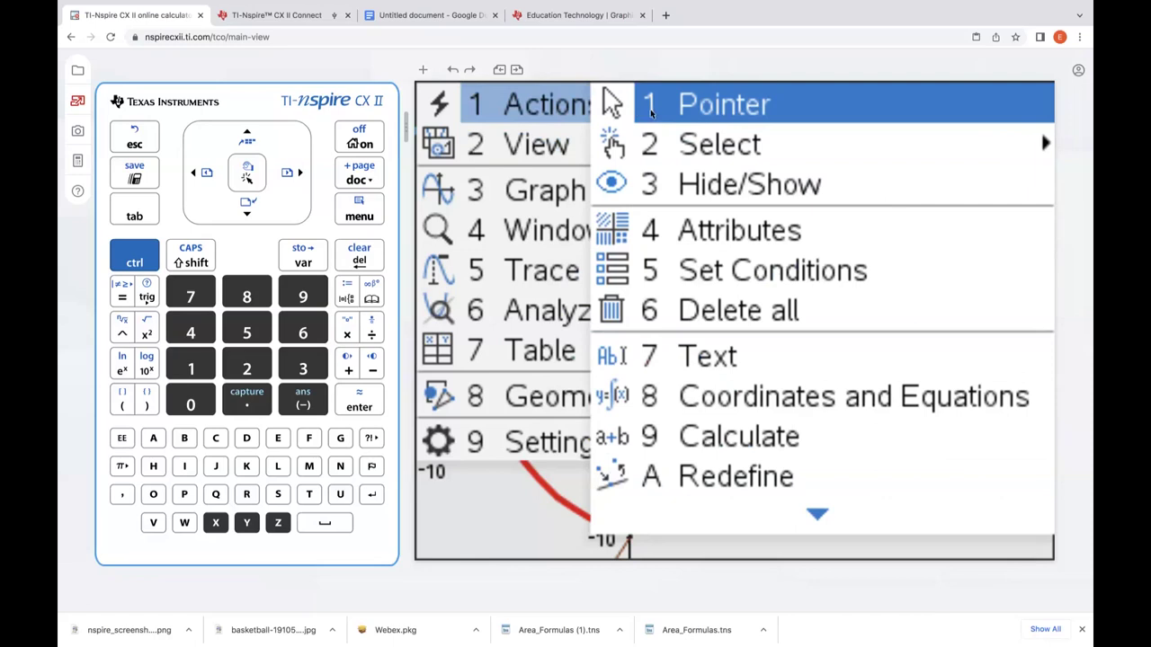
pyautogui.moveTo(568, 149)
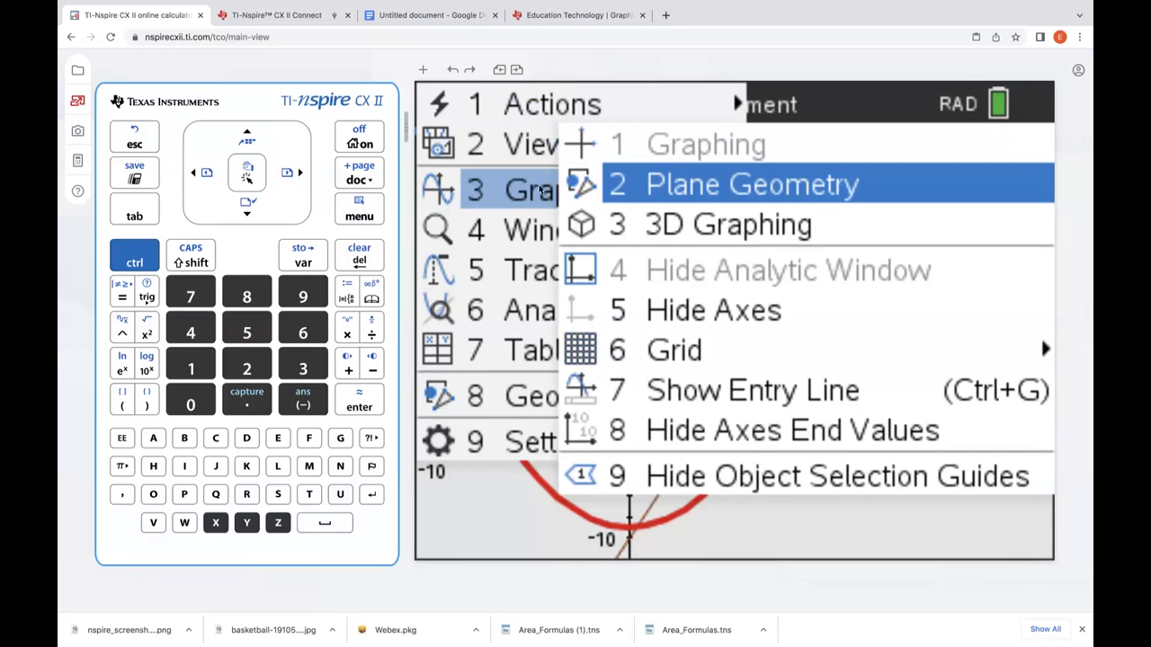
pyautogui.moveTo(543, 192)
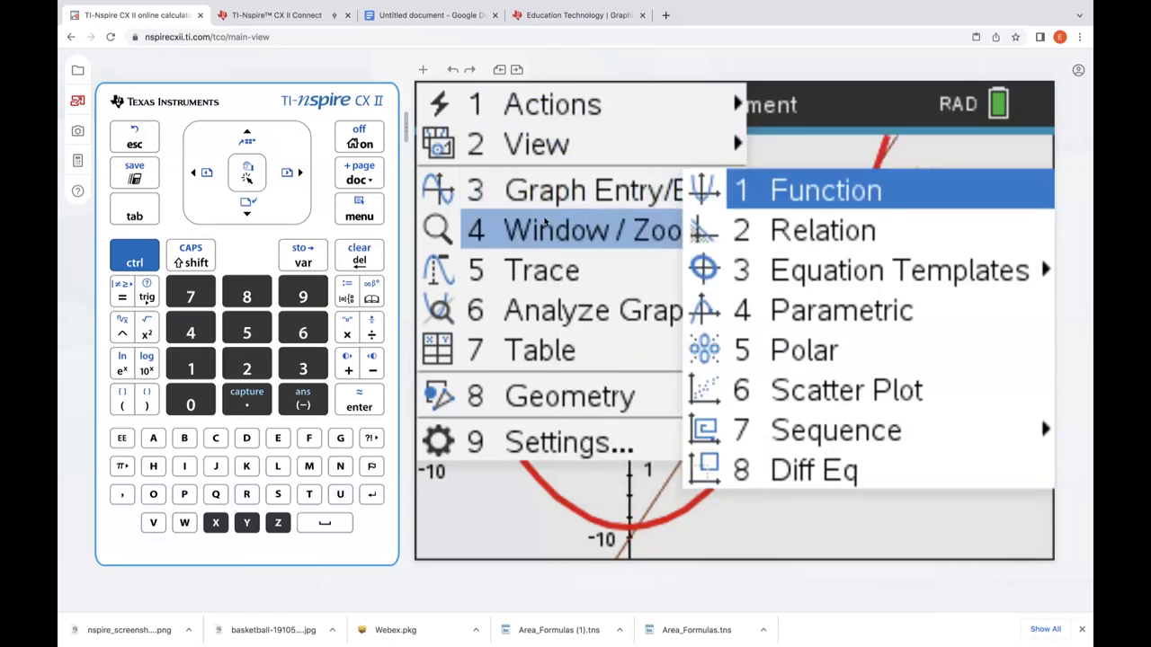
pyautogui.moveTo(545, 228)
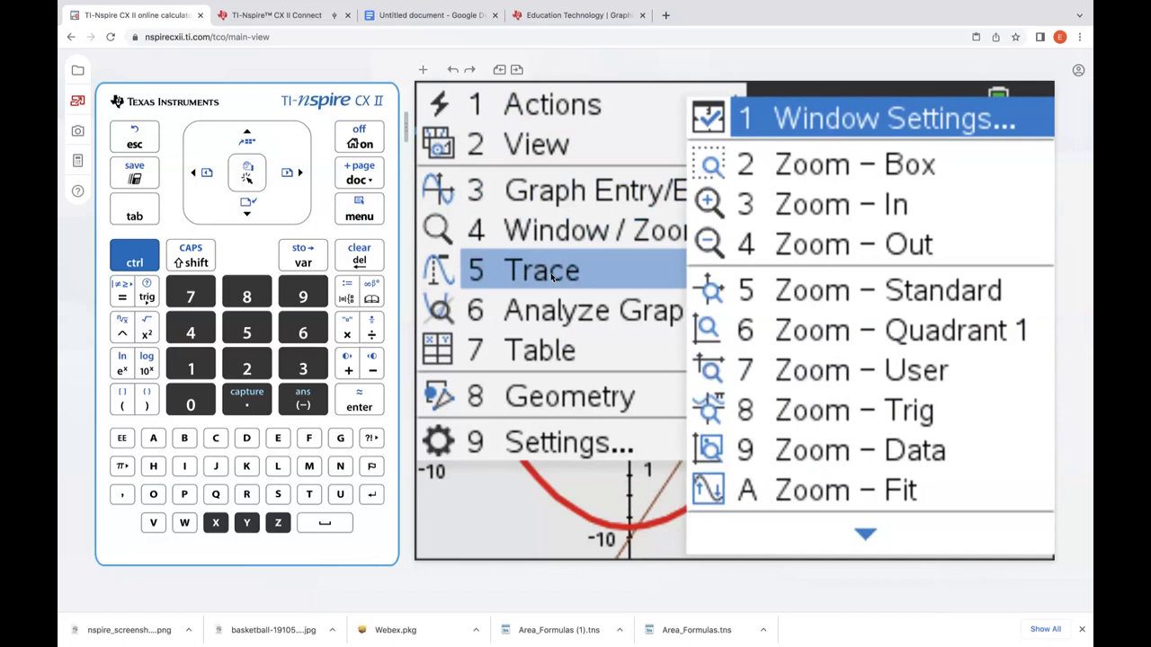
pyautogui.moveTo(553, 277)
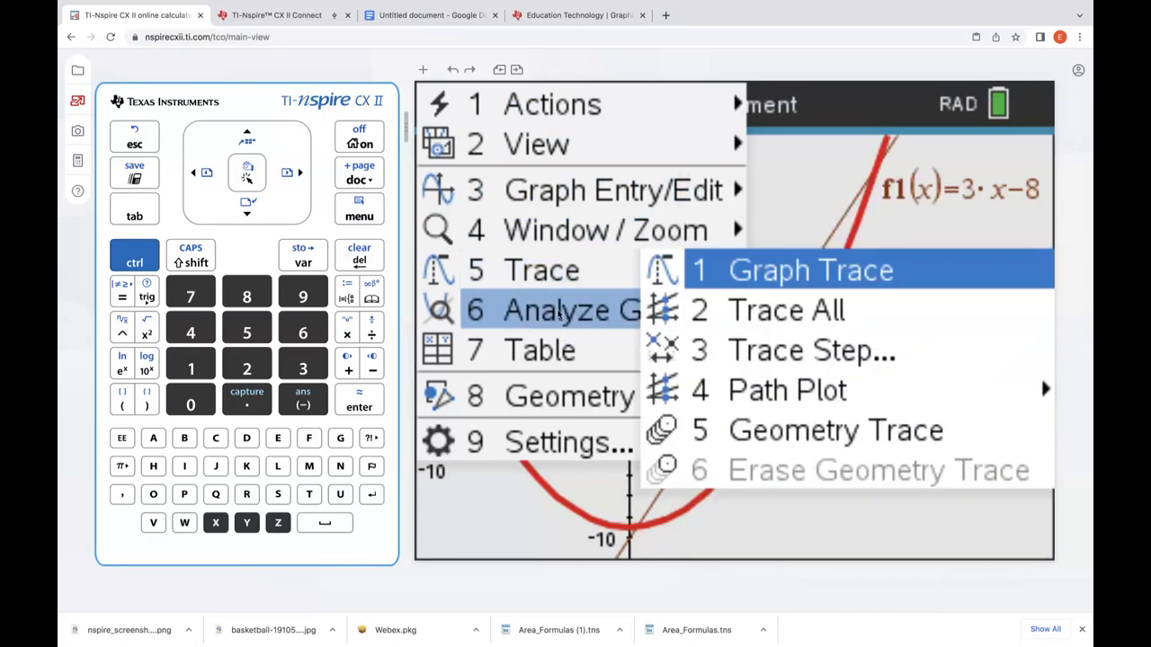
pyautogui.moveTo(559, 311)
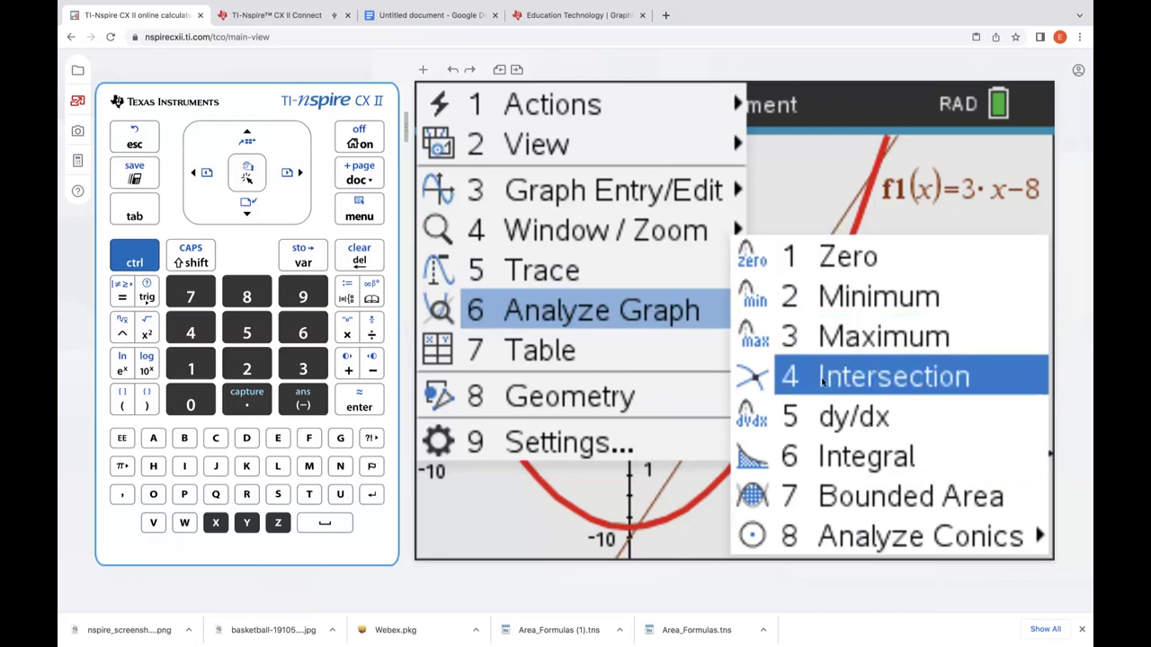
pyautogui.moveTo(565, 355)
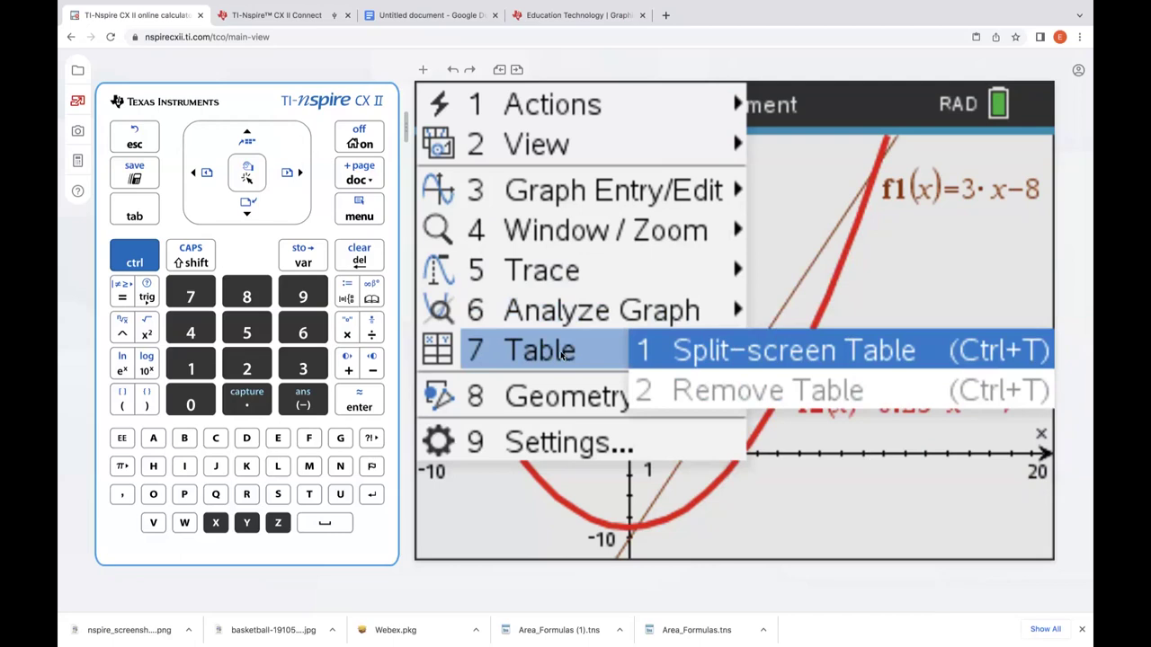
pyautogui.moveTo(566, 398)
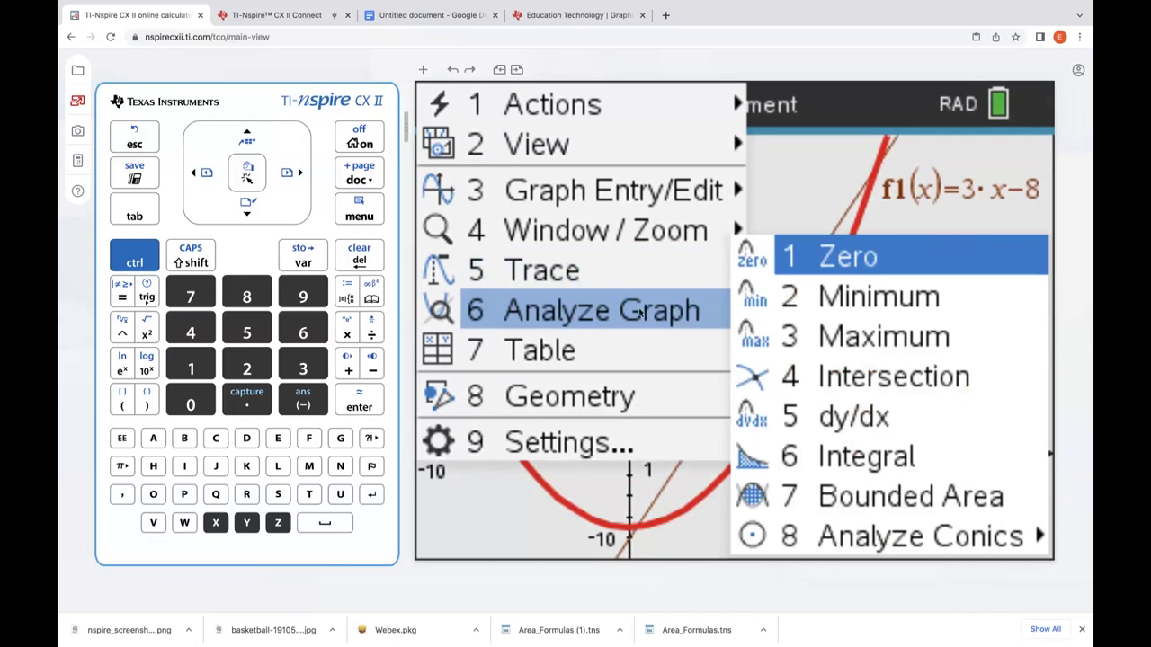
# Step: Find the intersection of f1 and f2 near the parabola's vertex, placing the lower and upper bounds on either side of it
pyautogui.click(894, 376)
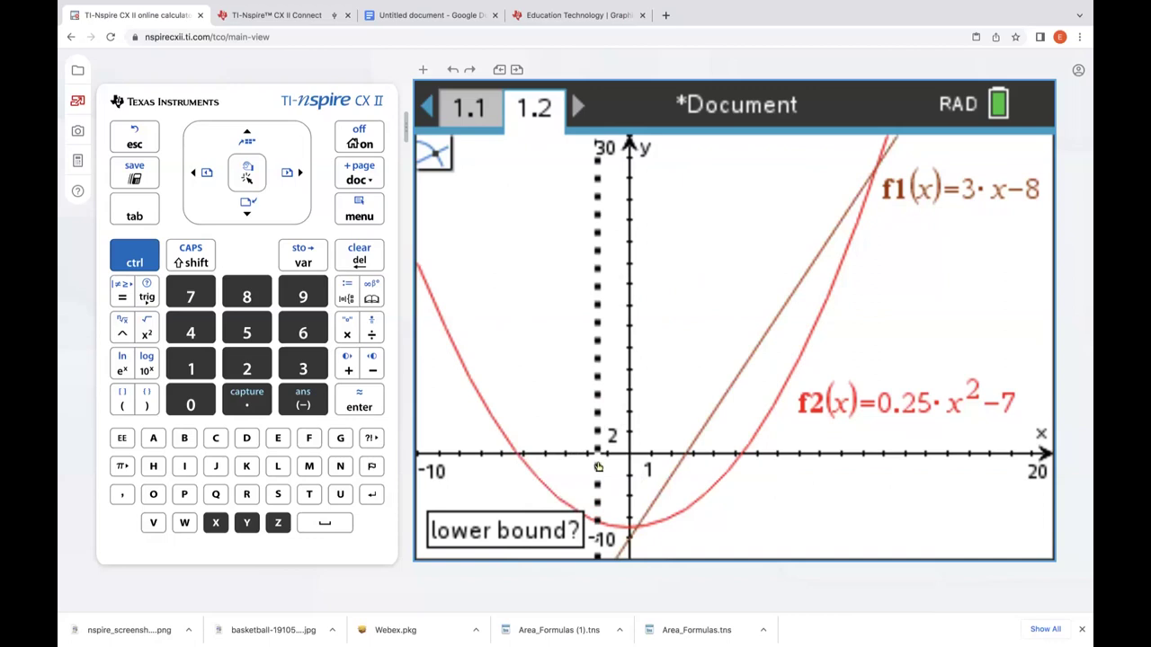
pyautogui.click(598, 466)
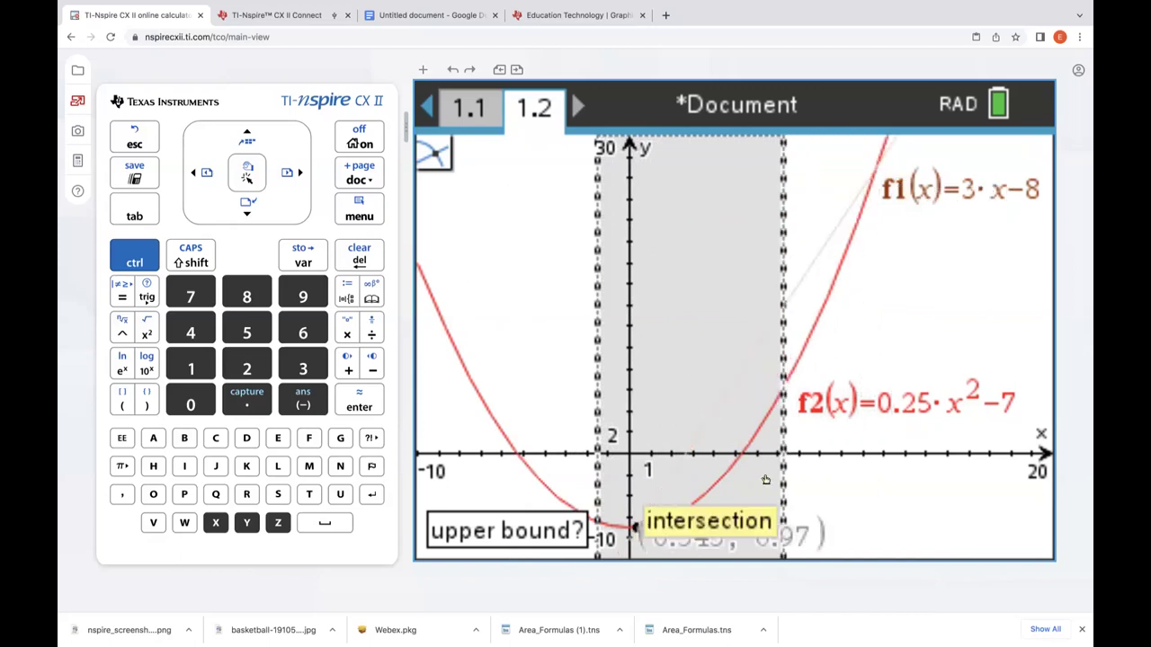
pyautogui.click(693, 501)
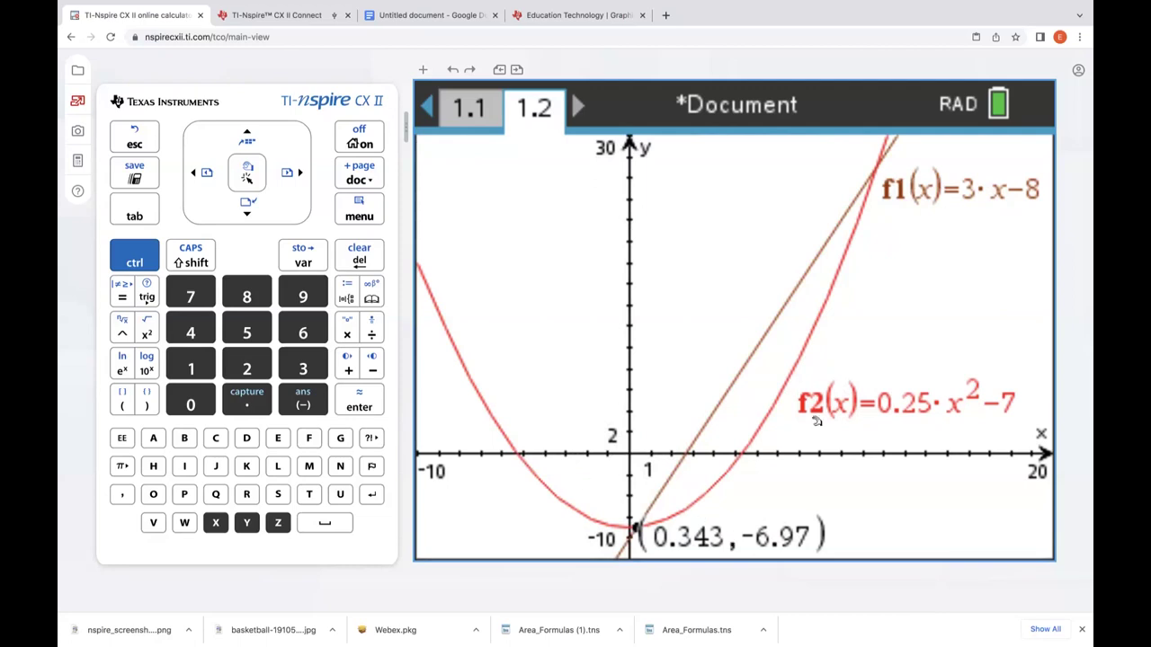
# Step: Find the second intersection of f1 and f2, near the graph's upper edge, placing the lower and upper bounds on either side of it
pyautogui.click(358, 216)
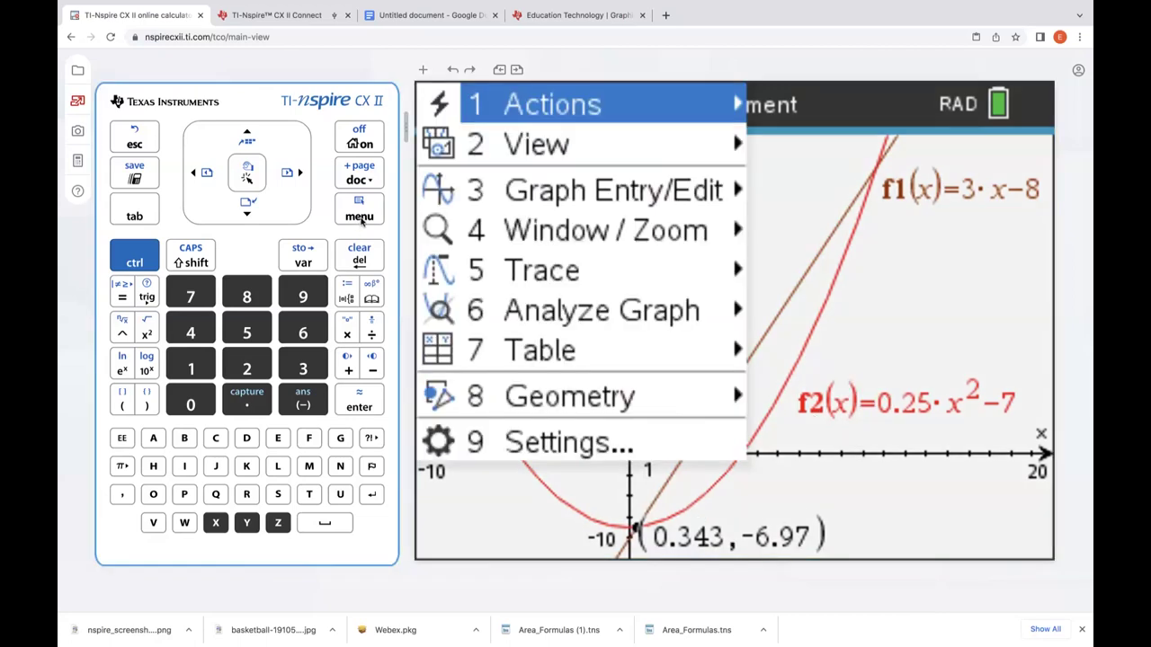
pyautogui.moveTo(585, 312)
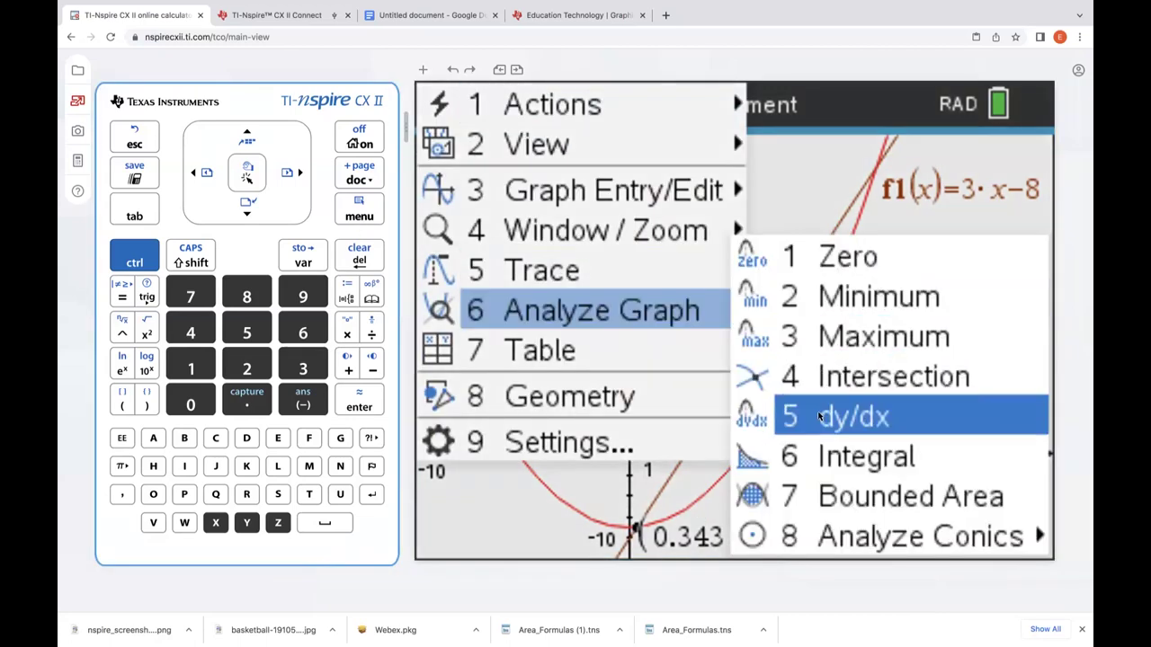
pyautogui.click(852, 377)
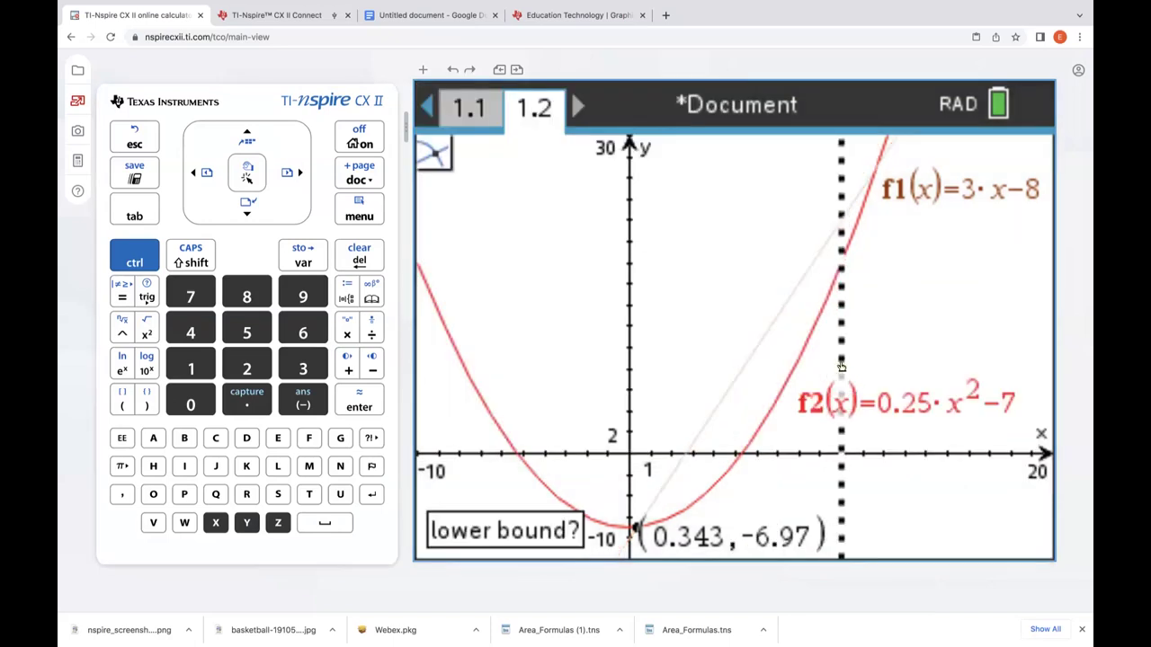
pyautogui.click(841, 367)
pyautogui.click(898, 365)
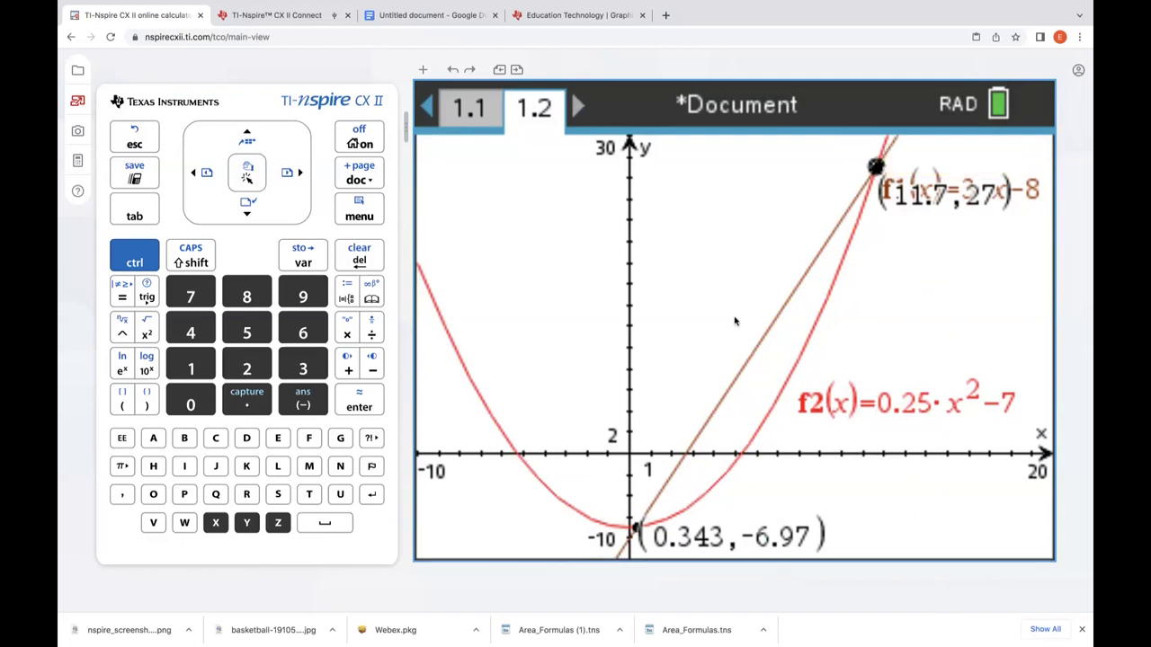
# Step: Evaluate f1(.343) on Calculator page 1.1, taking the x-value from the first intersection point on the graph page
pyautogui.click(473, 119)
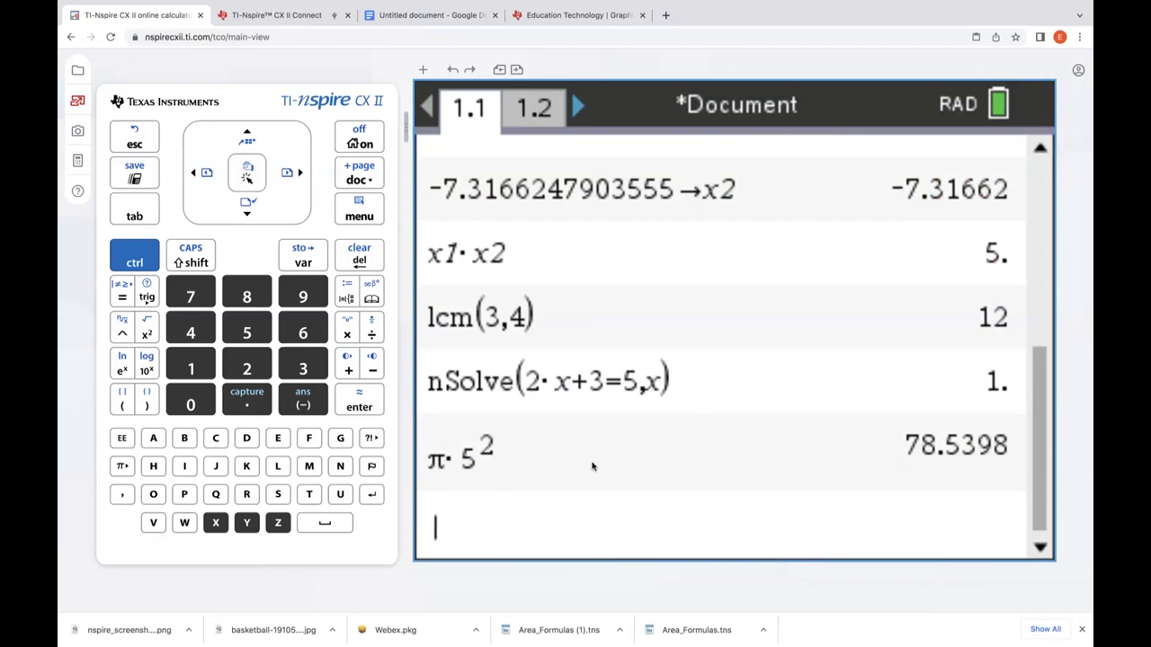
pyautogui.write('f1(')
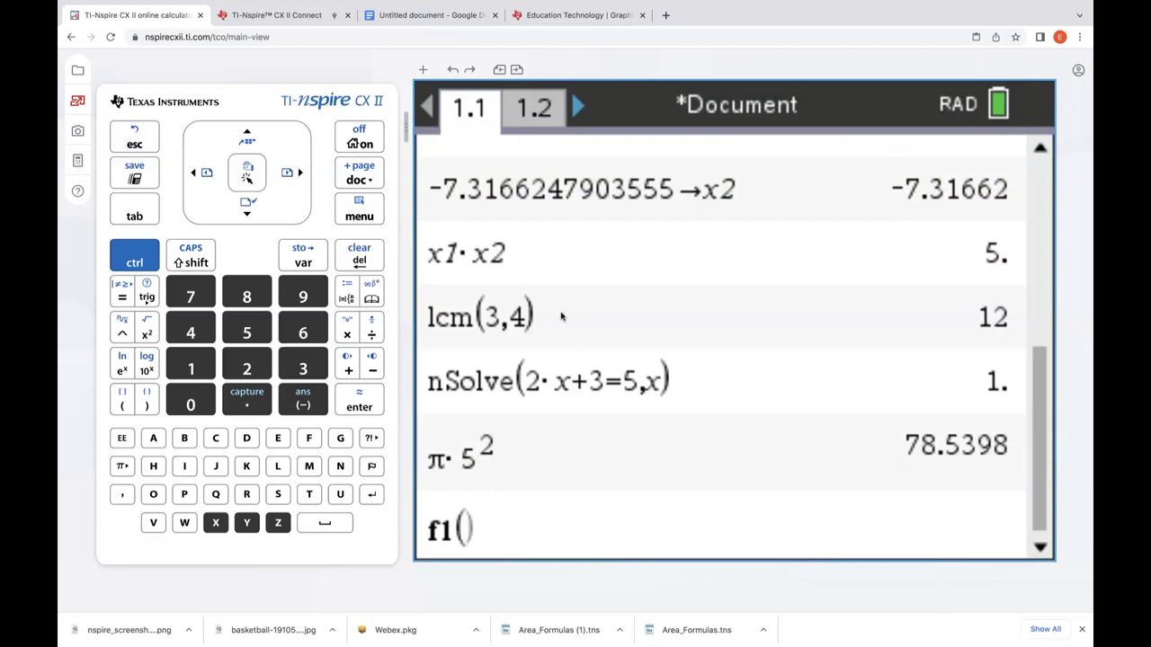
pyautogui.click(546, 128)
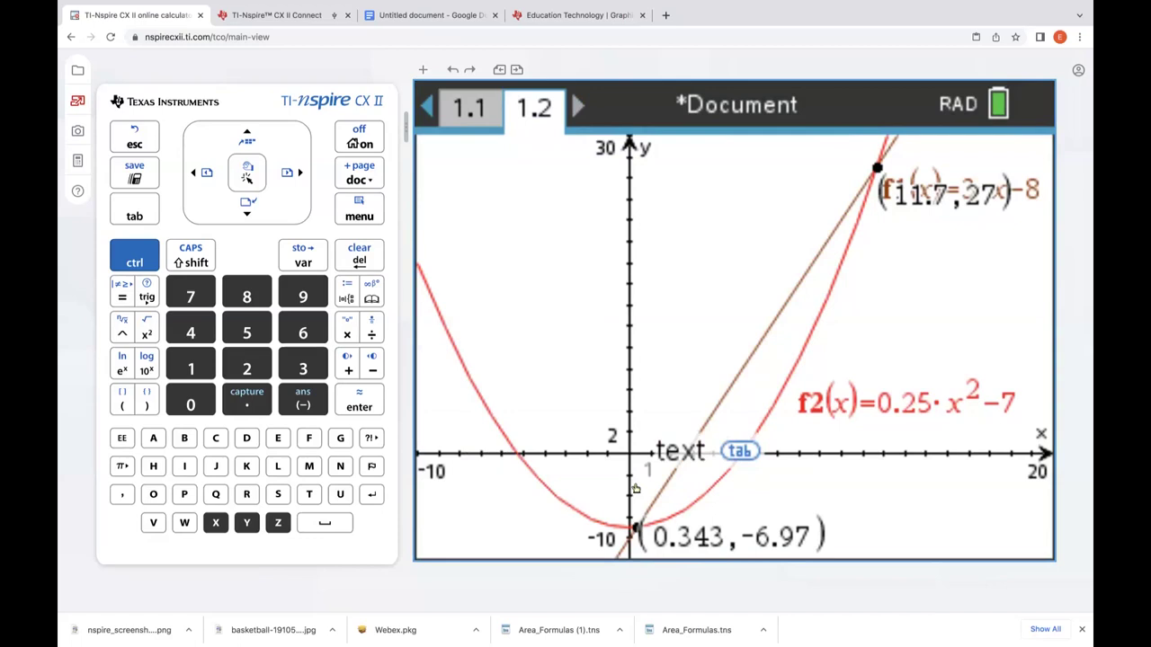
pyautogui.click(472, 119)
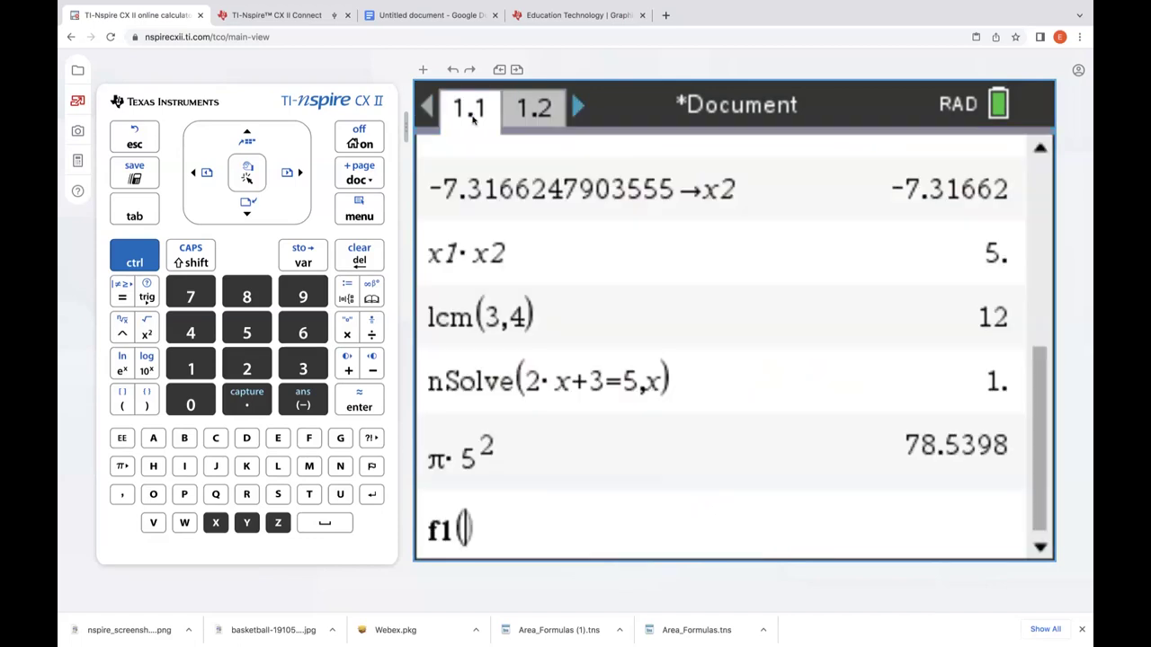
pyautogui.write('.343')
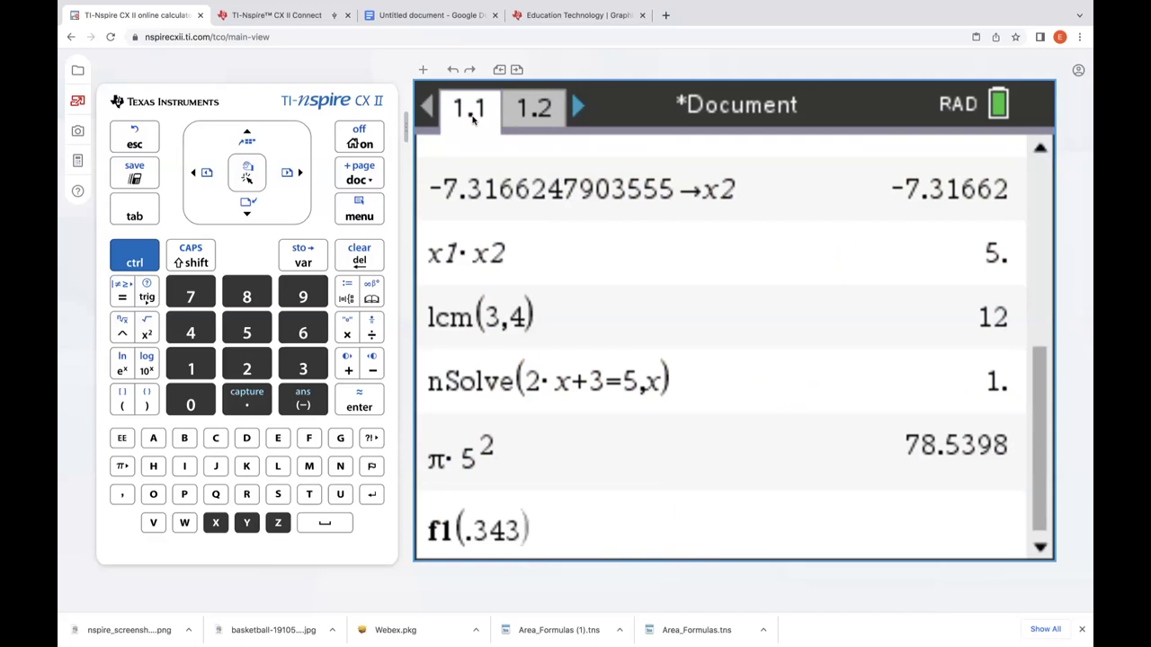
pyautogui.press('Return')
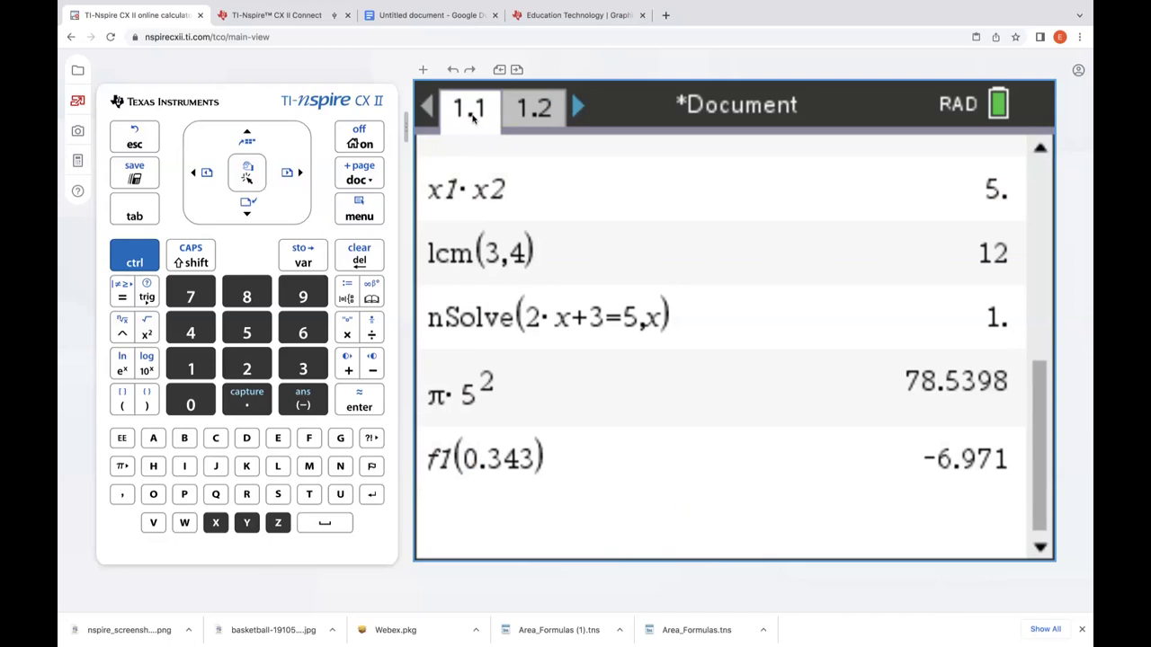
# Step: Look back at the graph on page 1.2, and evaluate f2(3) on Calculator page 1.1
pyautogui.click(535, 113)
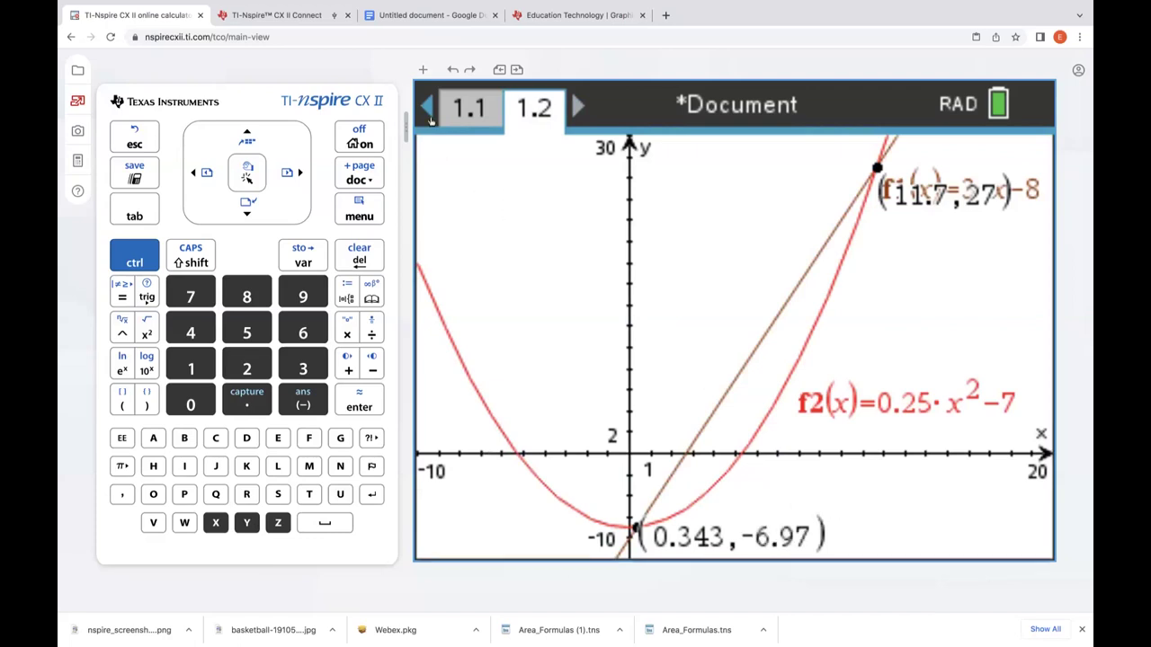
pyautogui.click(463, 119)
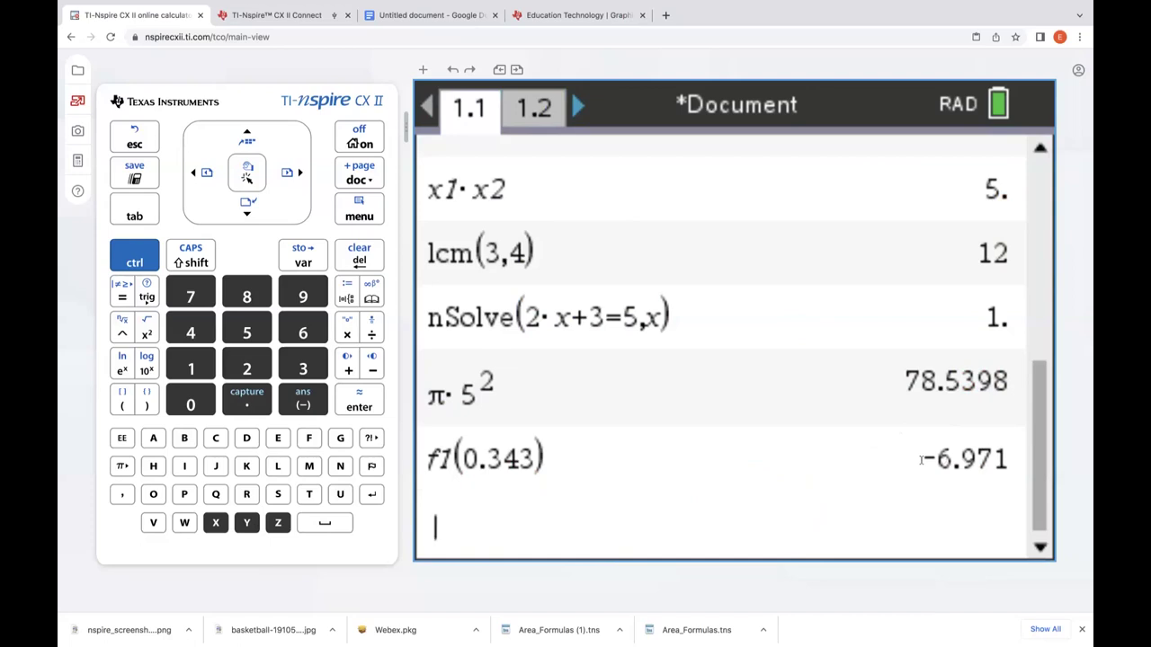
pyautogui.write('f2(')
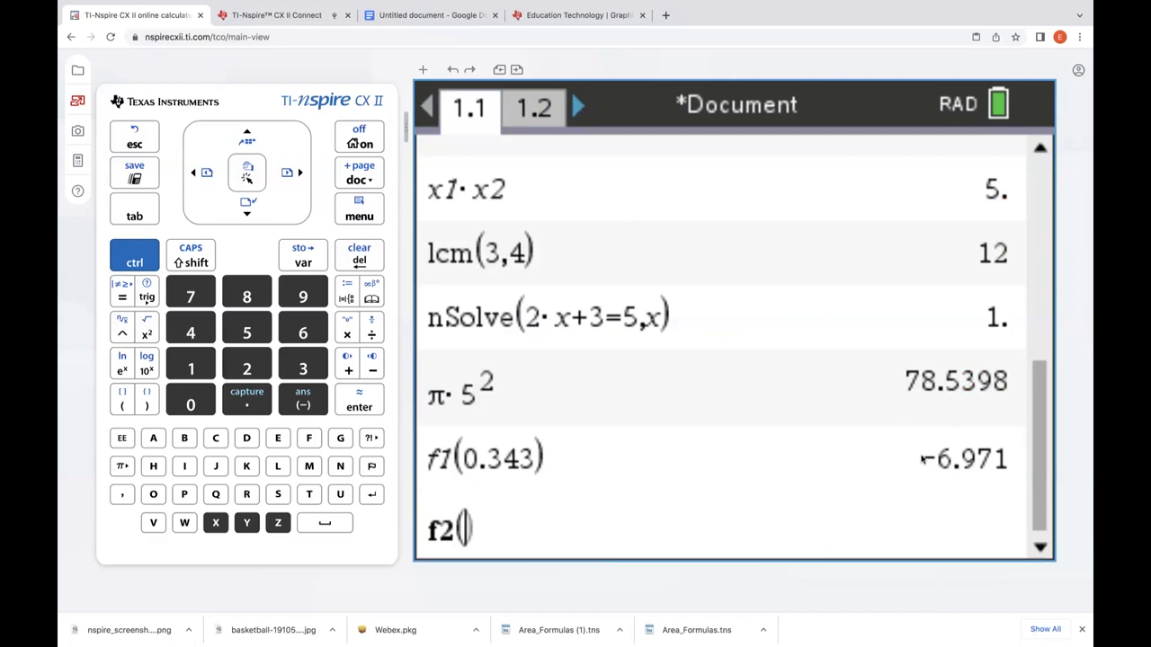
pyautogui.write('3')
pyautogui.press('Return')
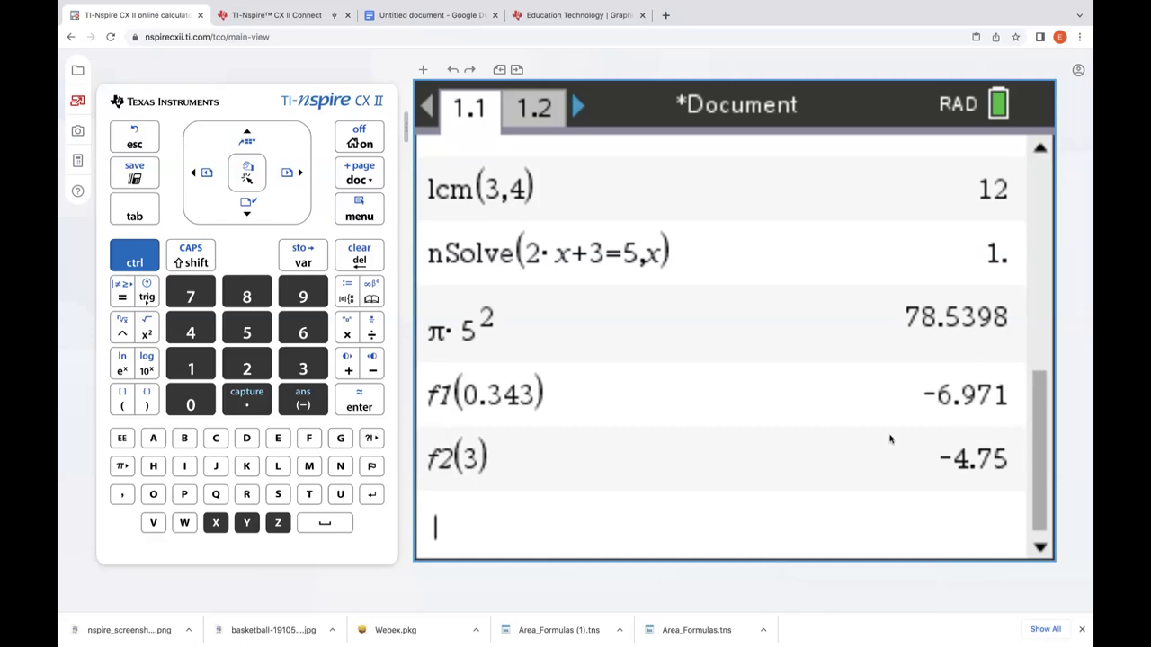
# Step: Return to graph page 1.2 and review the File commands available for the handheld document
pyautogui.click(554, 120)
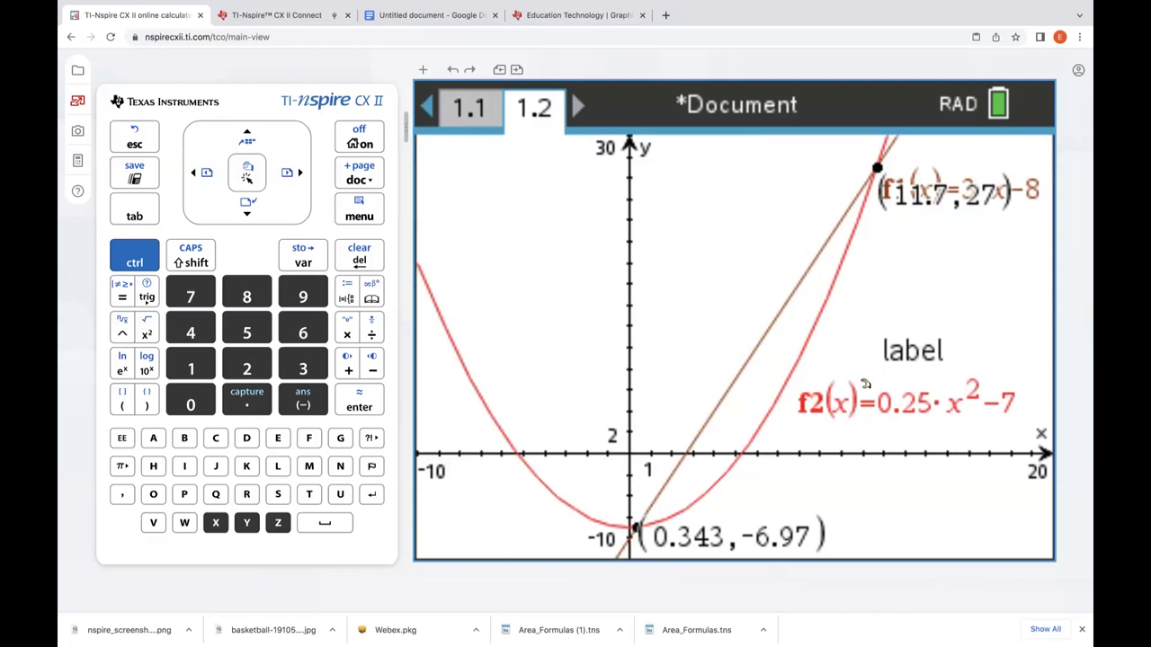
pyautogui.click(419, 262)
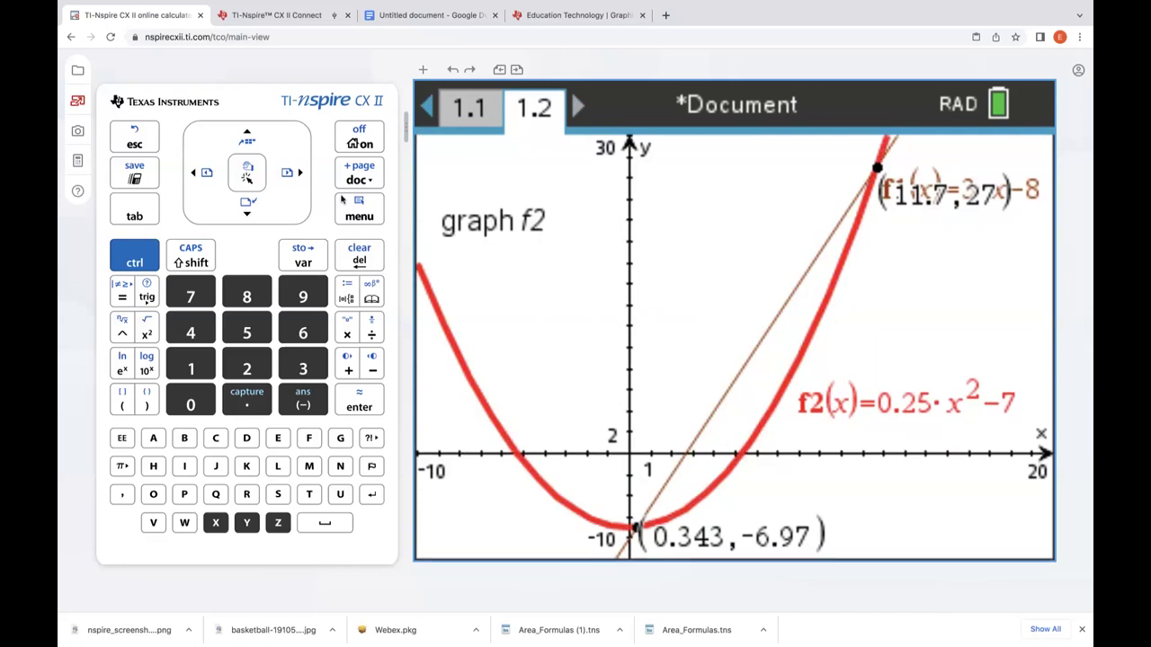
pyautogui.click(376, 184)
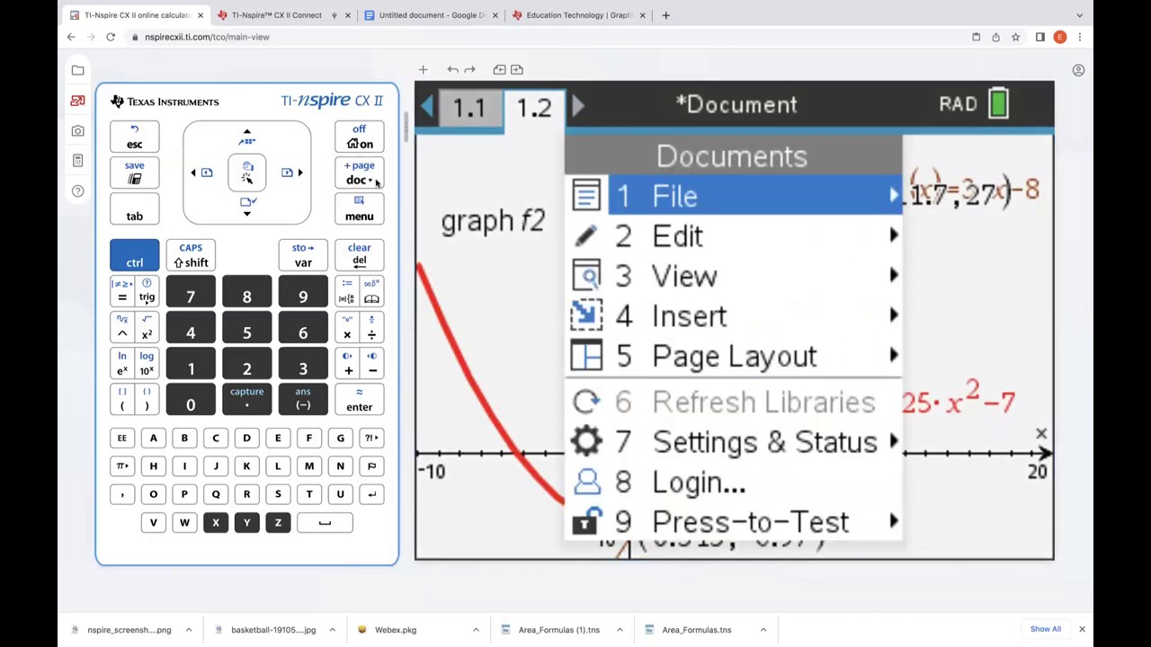
pyautogui.click(885, 198)
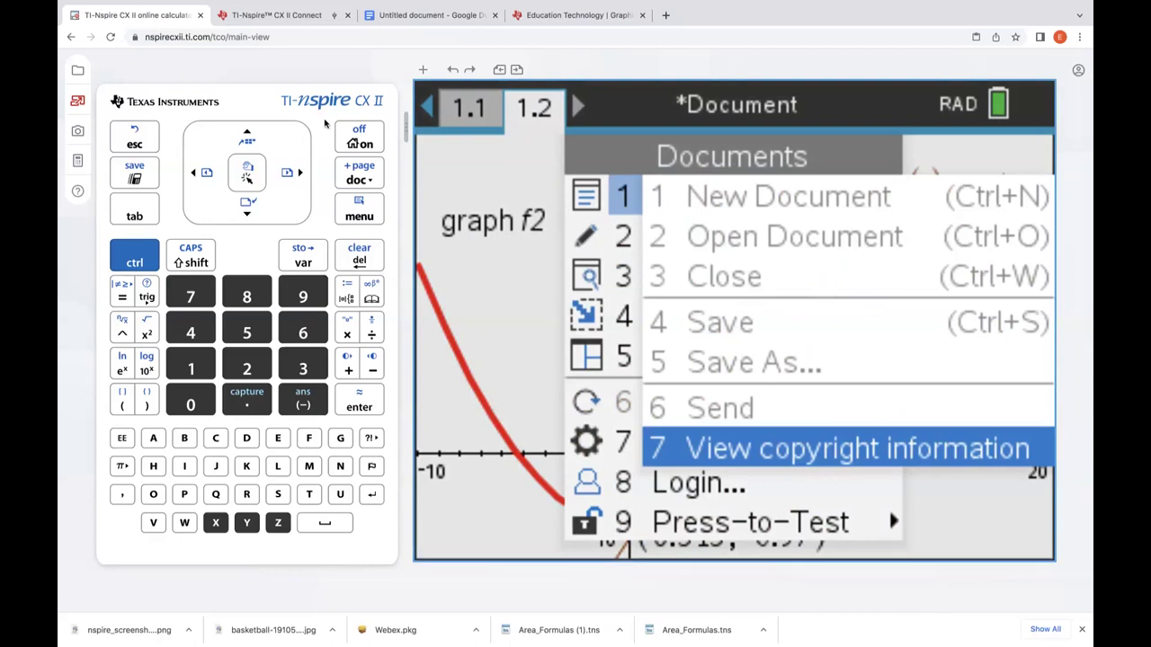
pyautogui.press('Escape')
pyautogui.press('Escape')
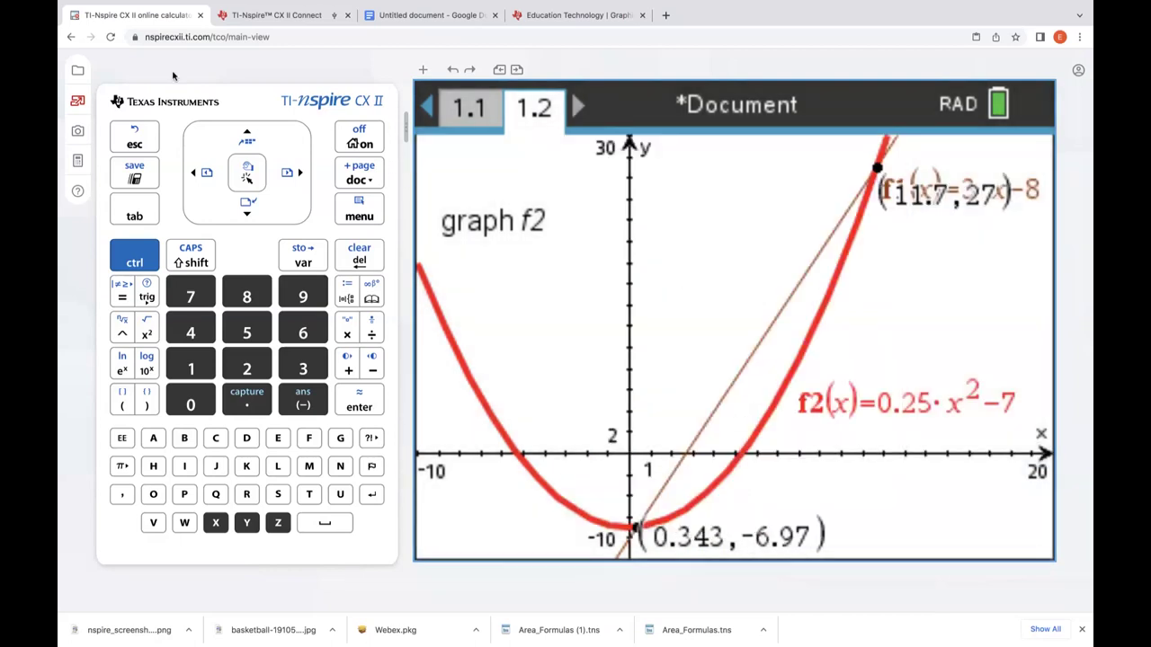
# Step: Save the document to the computer's Downloads folder under the name trial
pyautogui.click(85, 78)
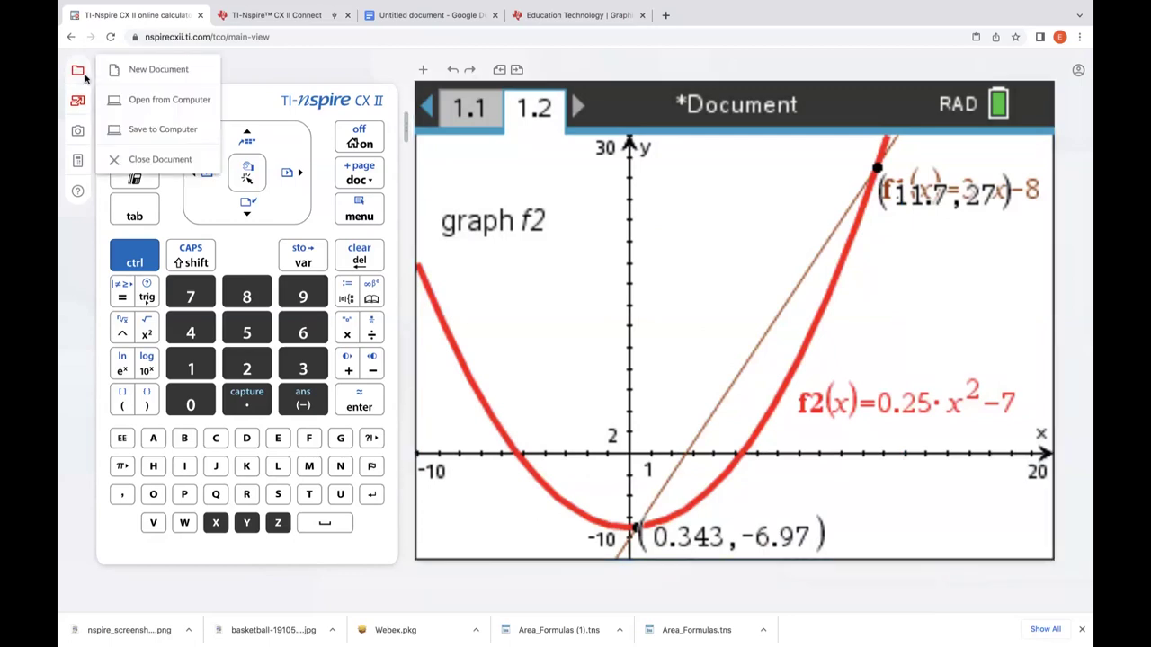
pyautogui.click(153, 130)
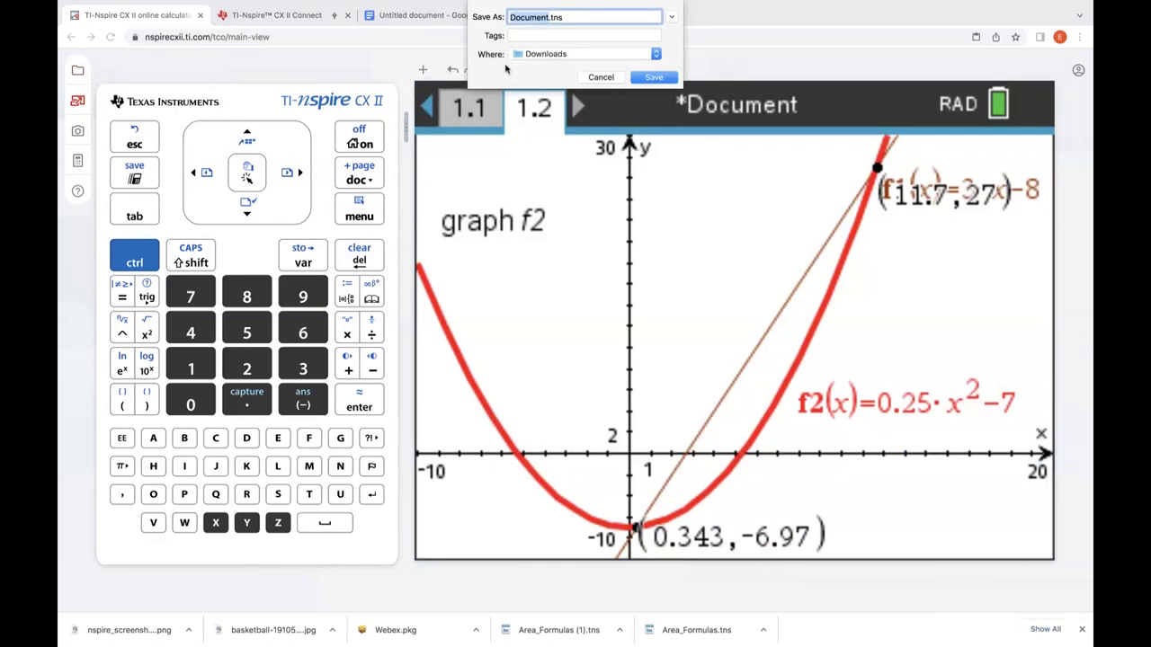
pyautogui.write('trial')
pyautogui.click(658, 78)
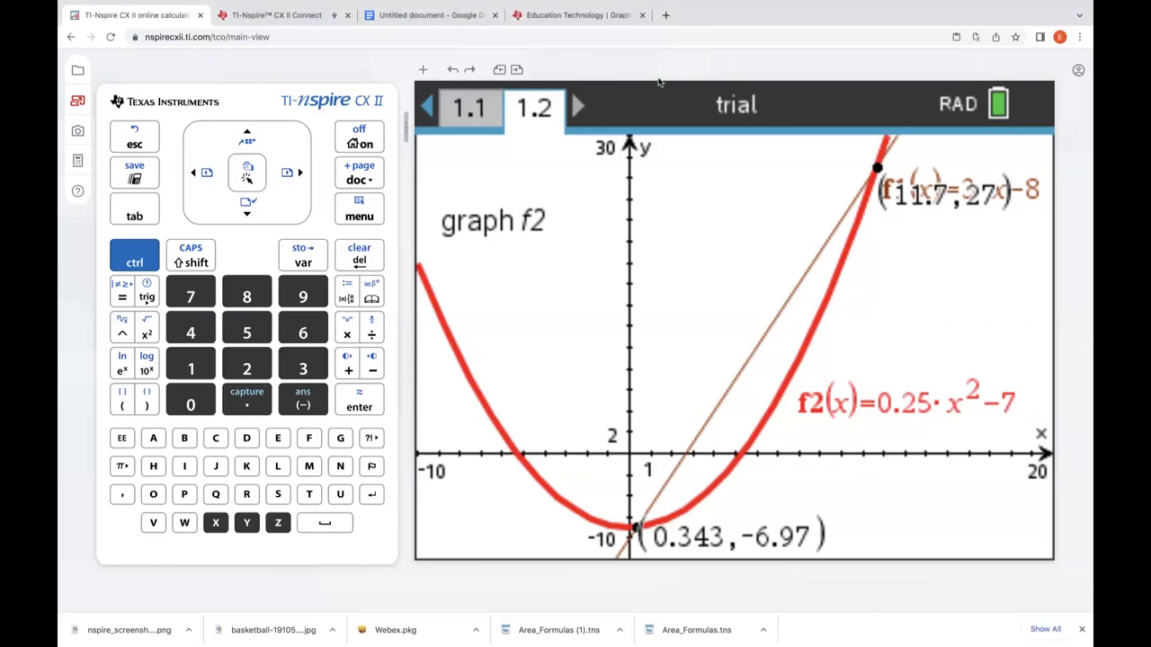
# Step: Open the file Area_Formulas.tns from the computer's Downloads folder
pyautogui.click(608, 225)
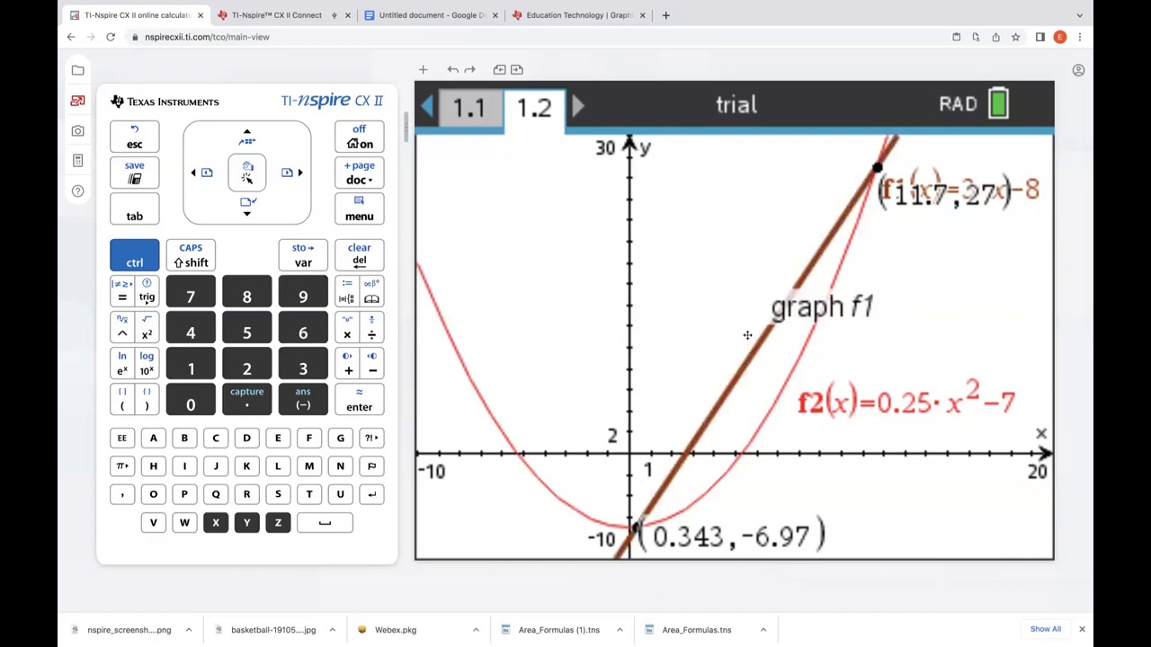
pyautogui.click(77, 72)
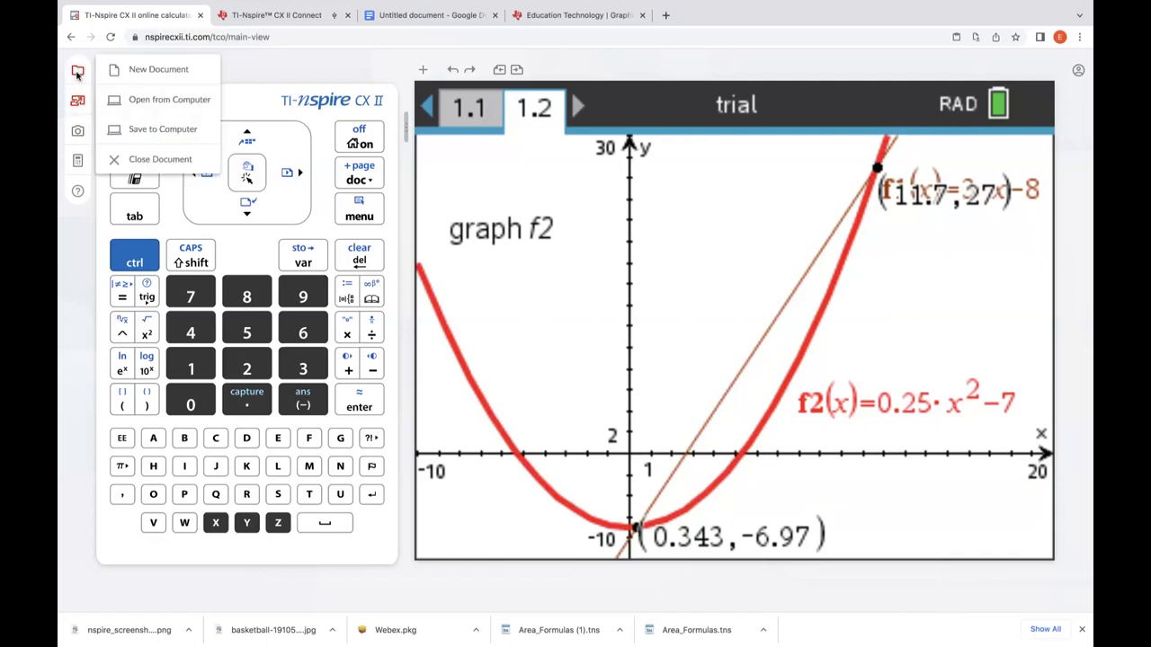
pyautogui.click(170, 108)
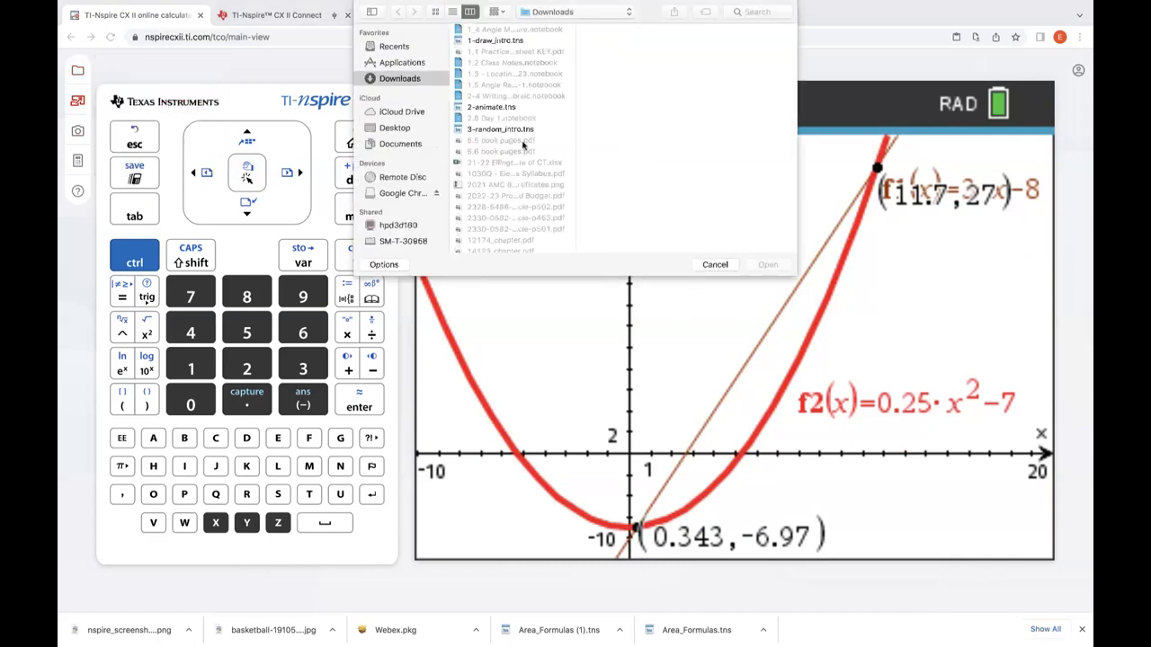
pyautogui.scroll(-3, 545, 137)
pyautogui.scroll(-15, 545, 136)
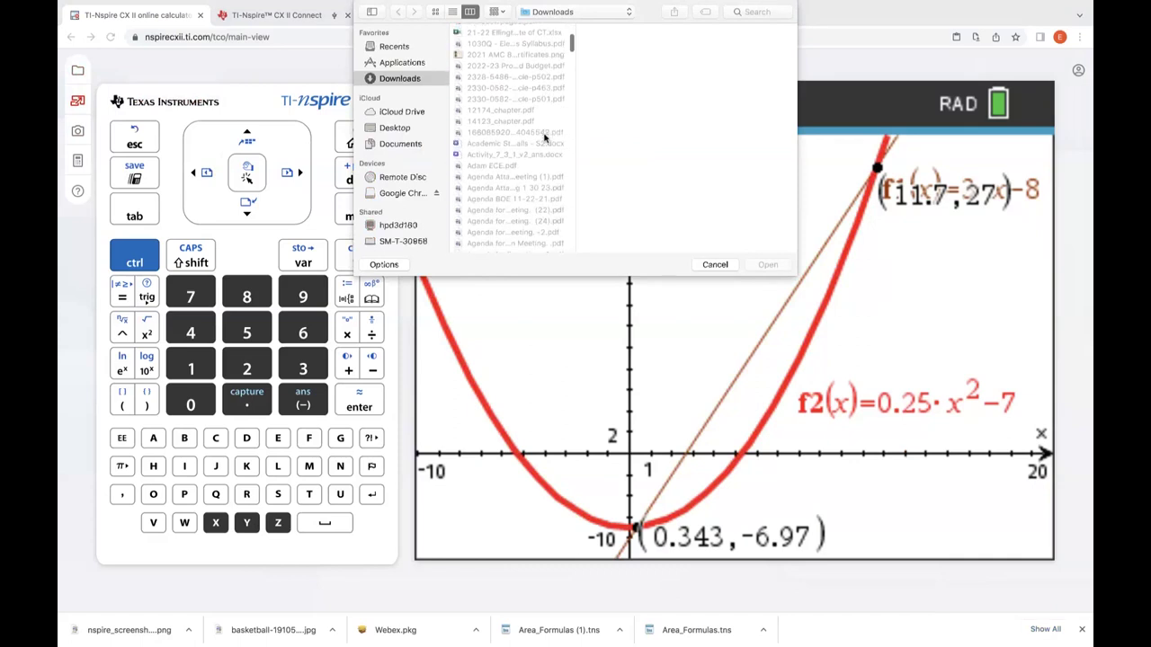
pyautogui.scroll(10, 545, 137)
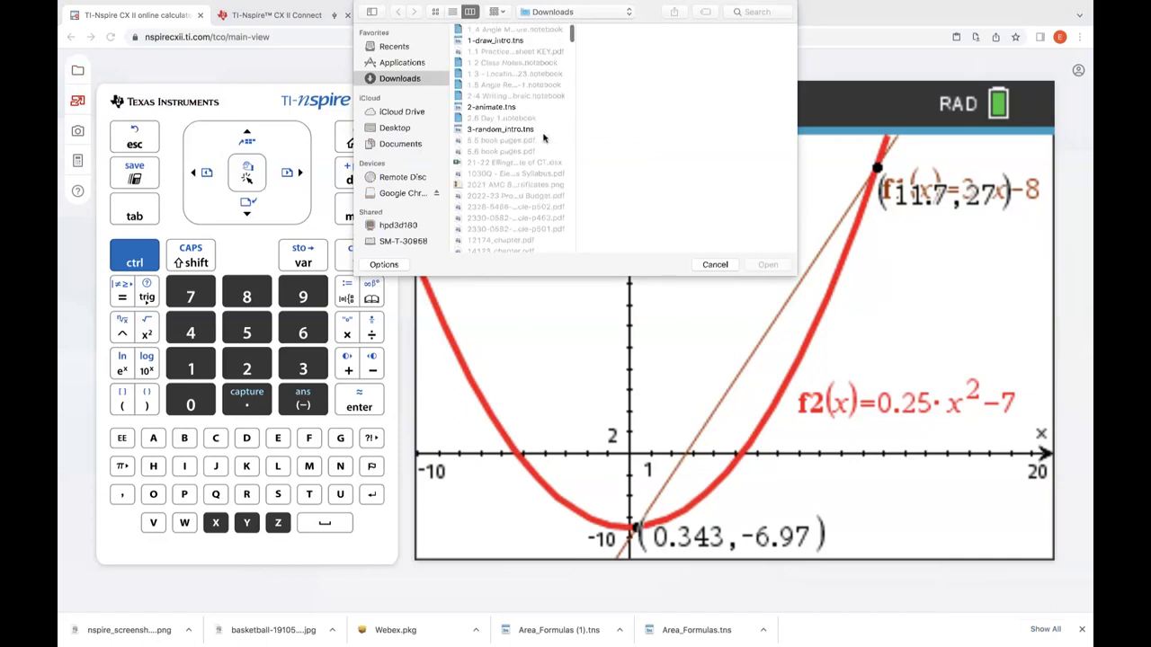
pyautogui.scroll(-10, 543, 135)
pyautogui.scroll(-2, 537, 132)
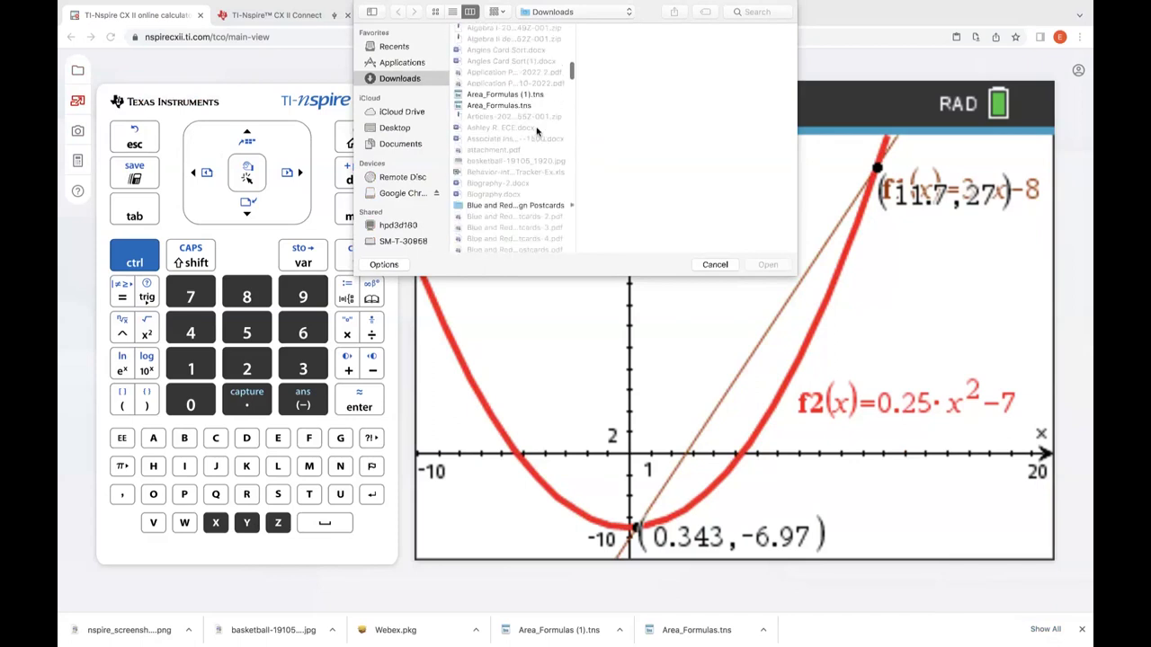
pyautogui.click(526, 107)
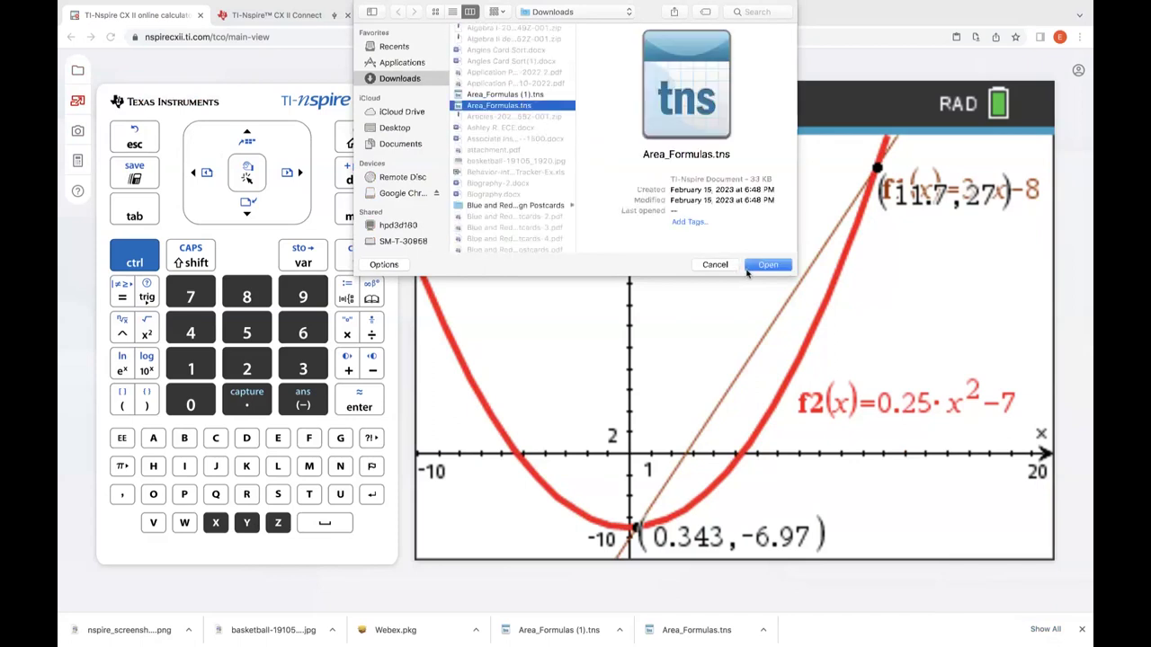
pyautogui.click(761, 267)
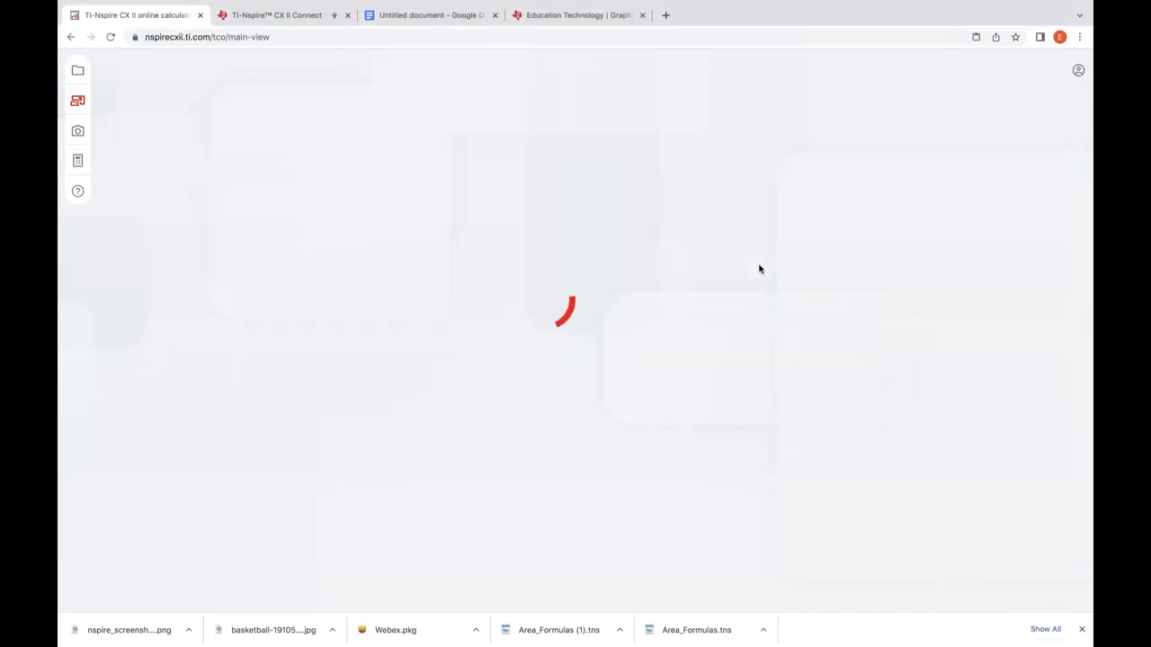